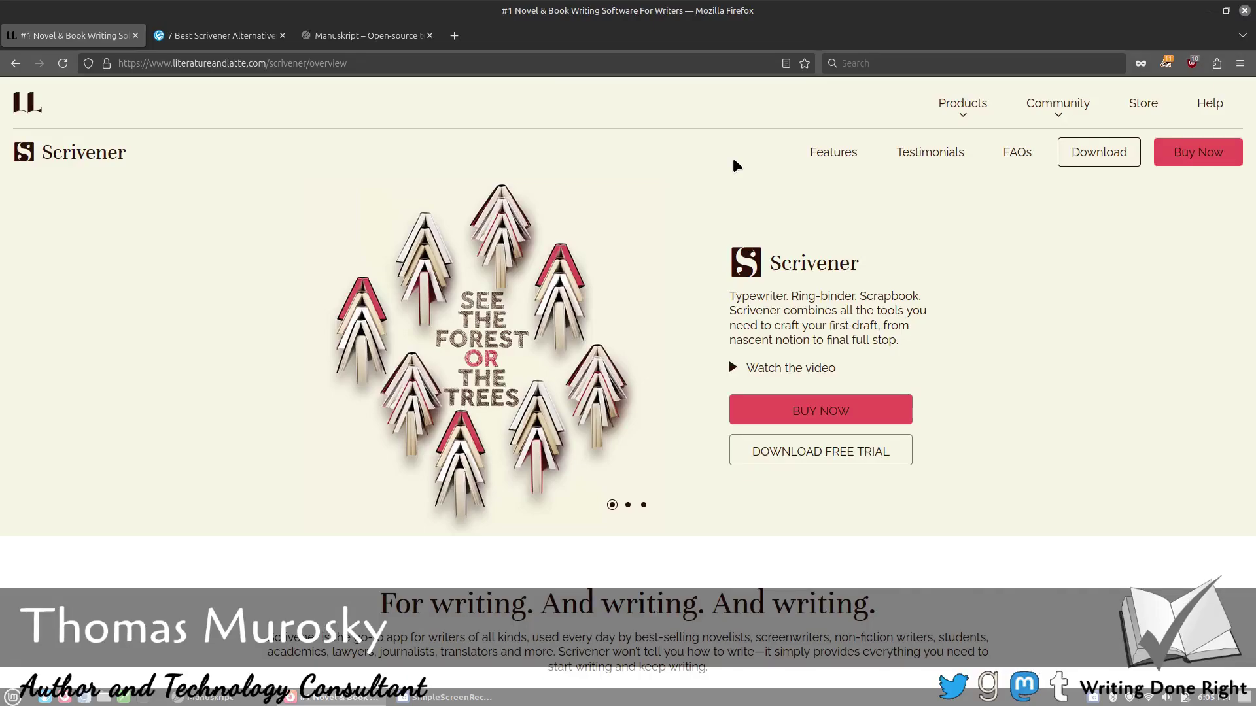
# Step: Glance at the Manuskript site tab, then return to the Scrivener page and start reading its overview
pyautogui.click(357, 41)
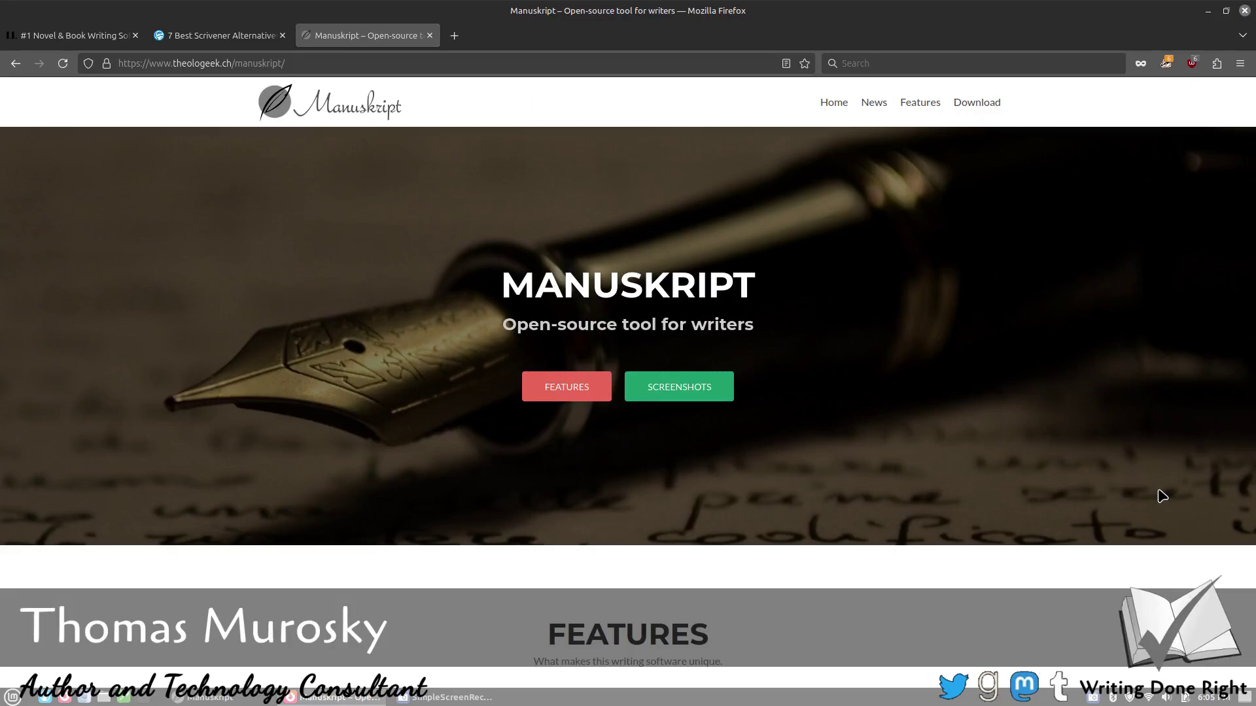
pyautogui.click(75, 36)
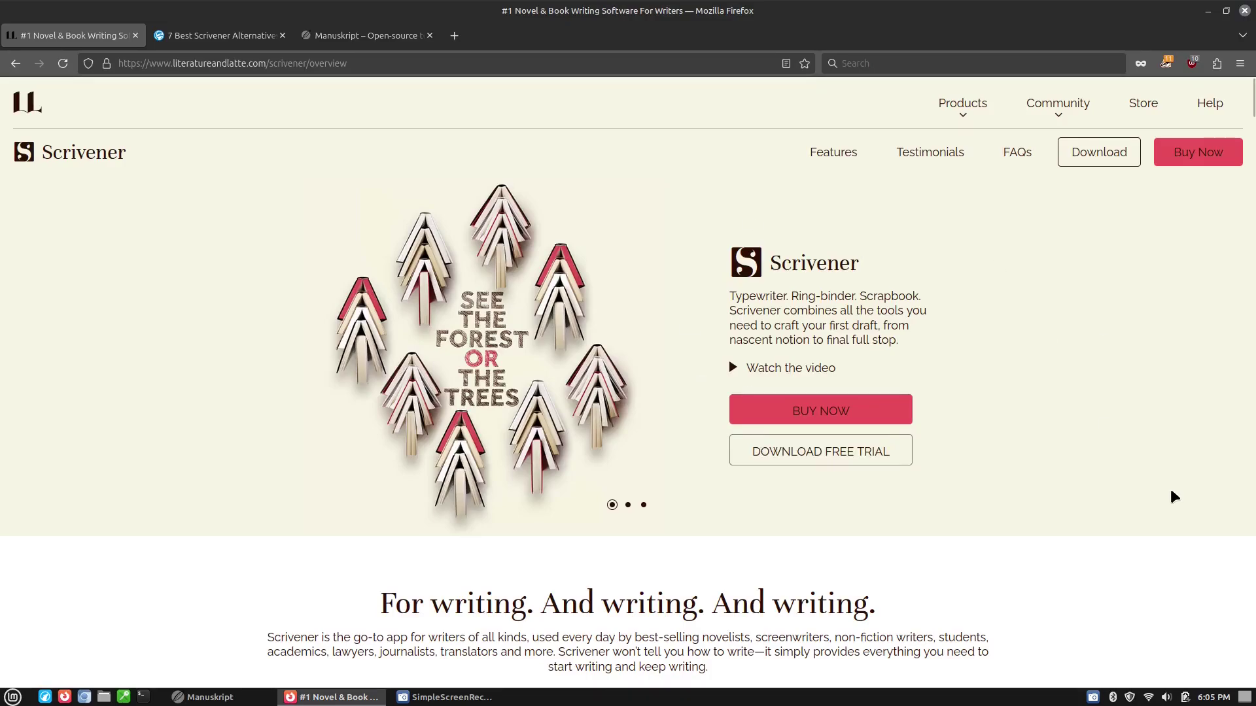
pyautogui.scroll(-5, 1135, 494)
pyautogui.scroll(-2, 1130, 488)
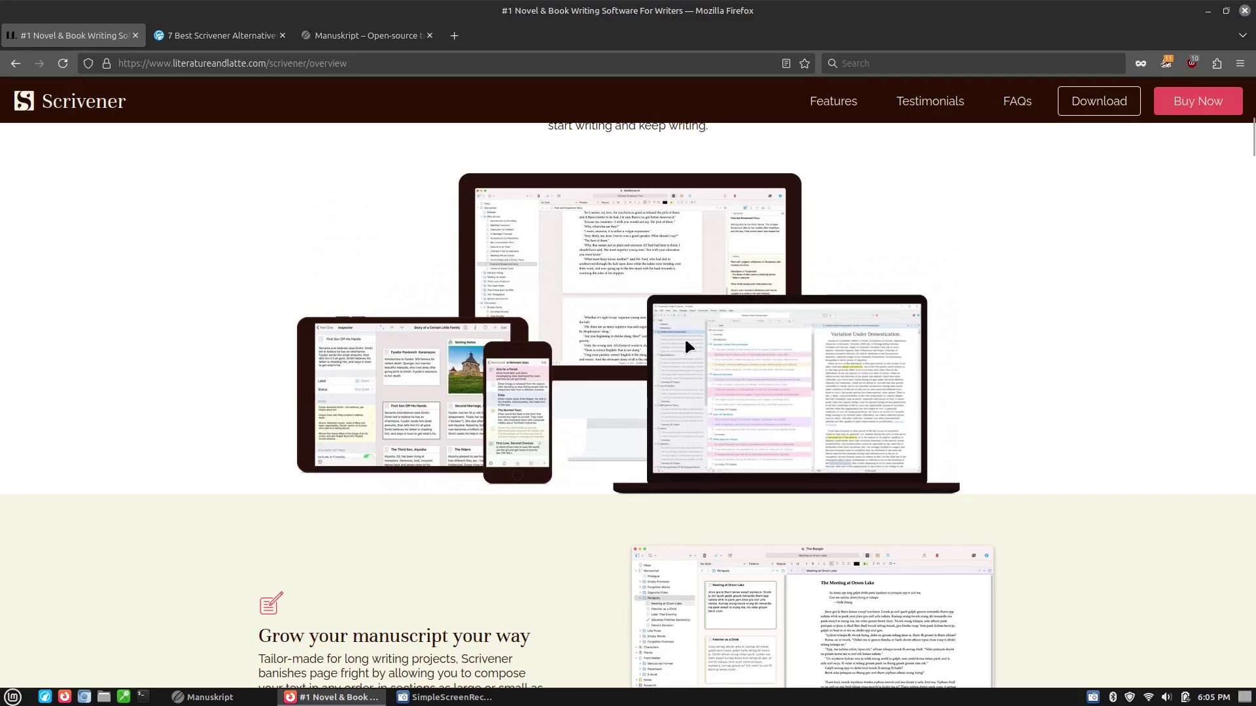
pyautogui.scroll(-4, 785, 406)
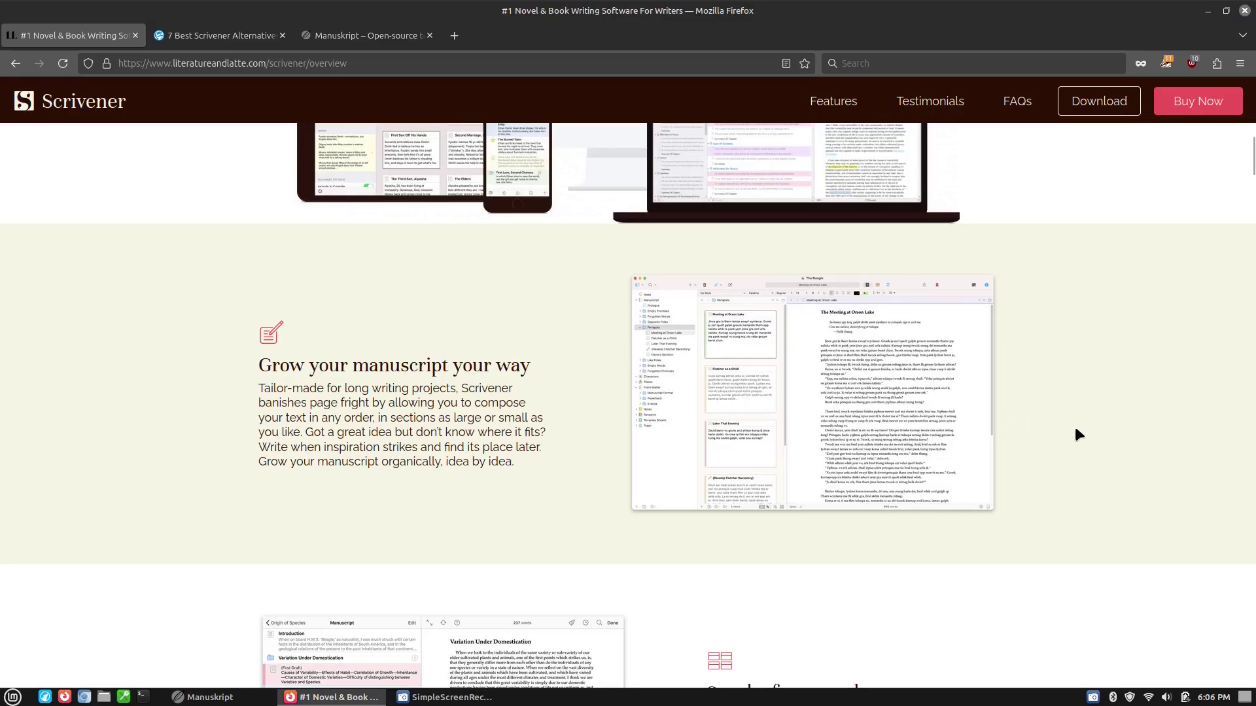
pyautogui.scroll(-7, 1078, 434)
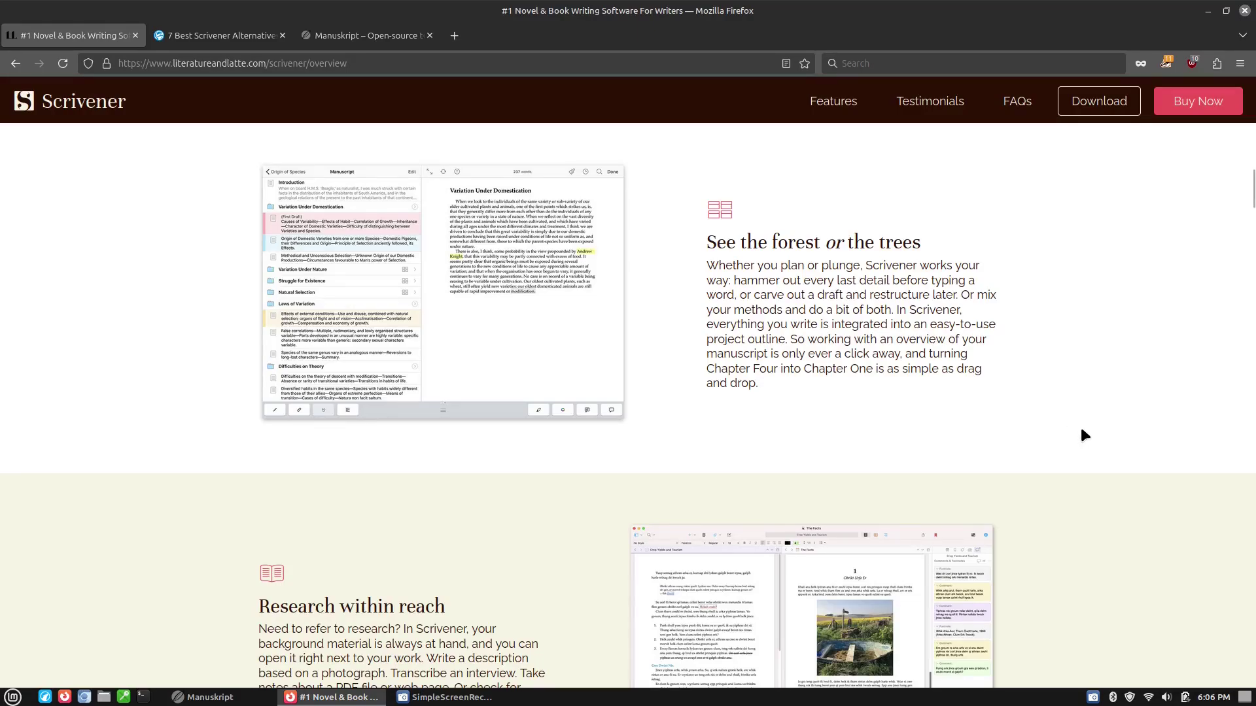
# Step: Scroll back and forth through the rest of the Scrivener feature overview
pyautogui.scroll(-10, 1081, 430)
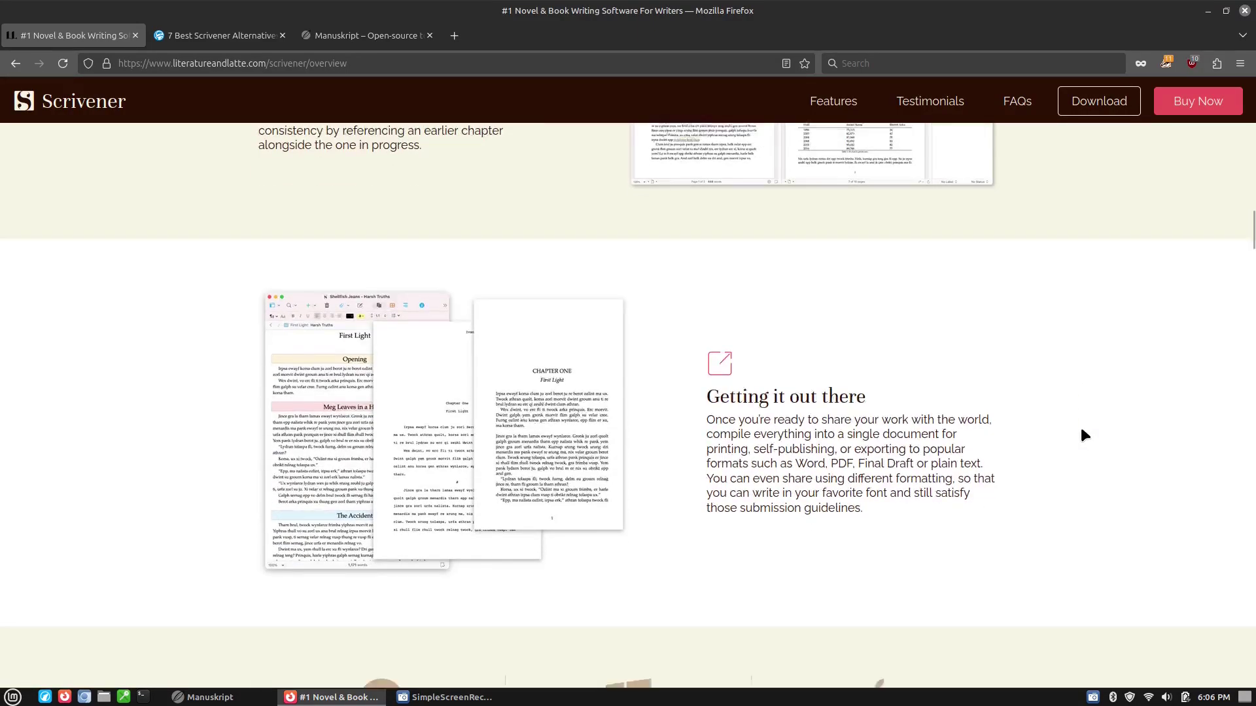
pyautogui.scroll(-5, 1080, 435)
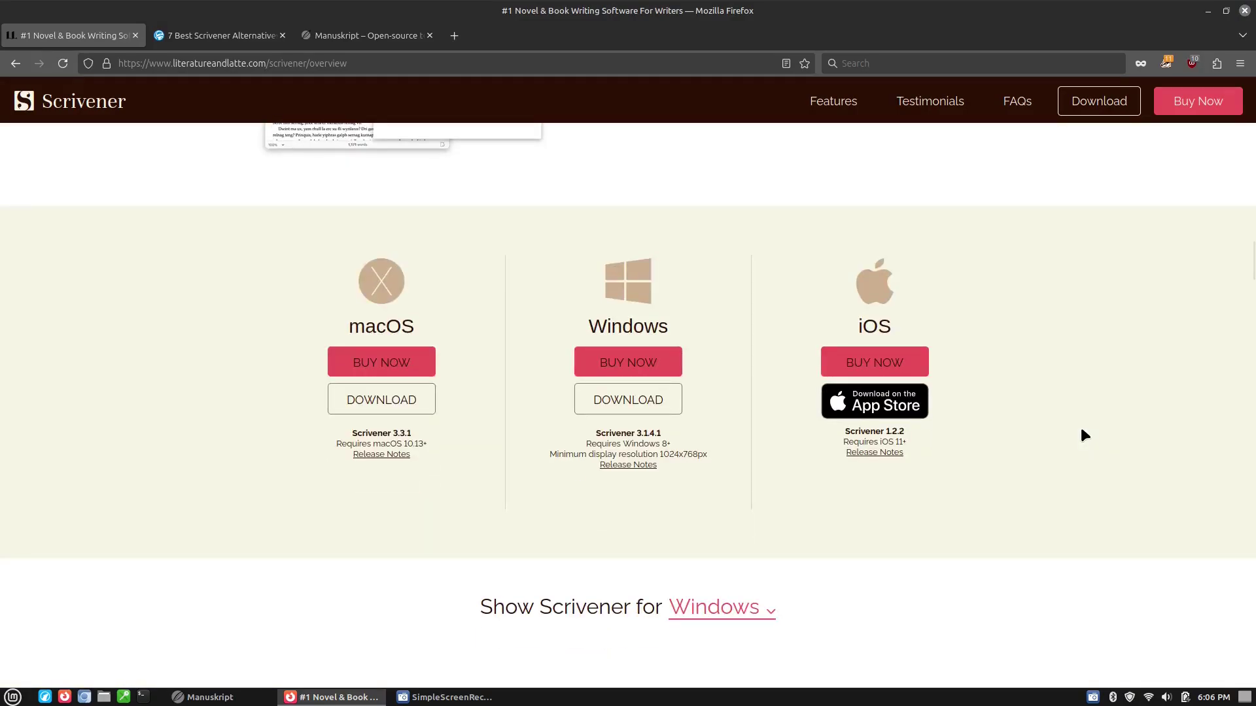
pyautogui.scroll(6, 1081, 432)
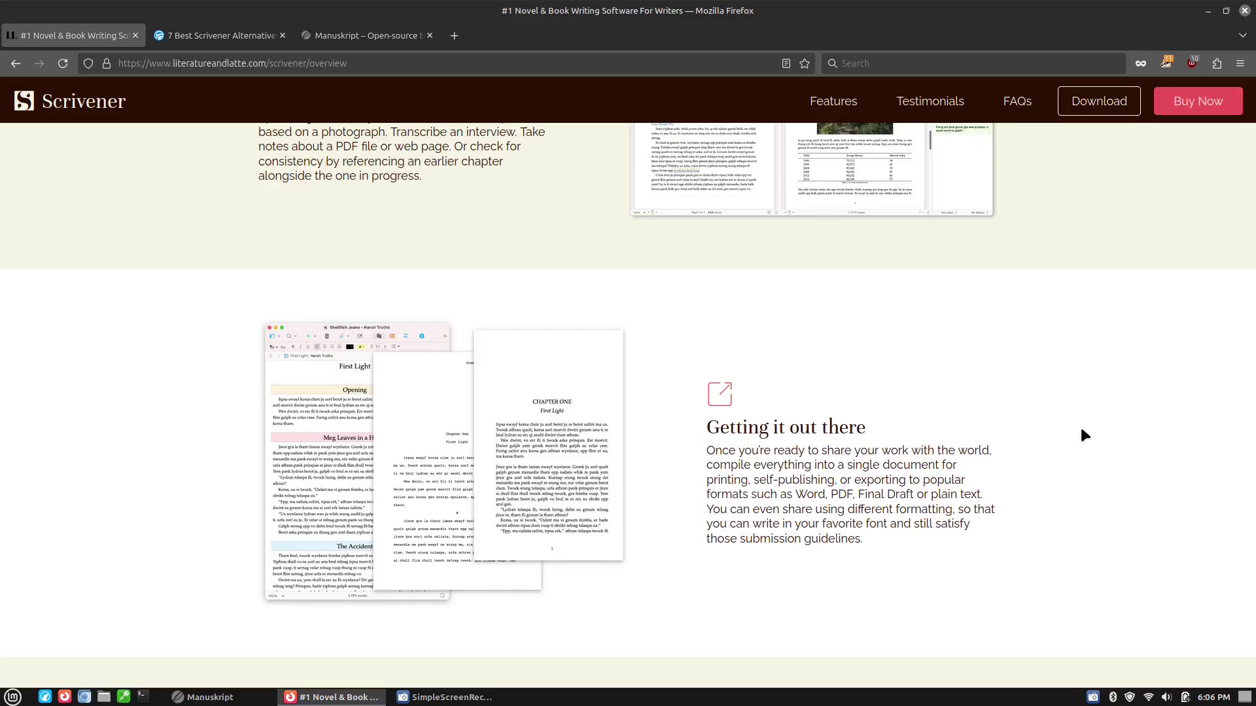
pyautogui.scroll(-5, 1082, 433)
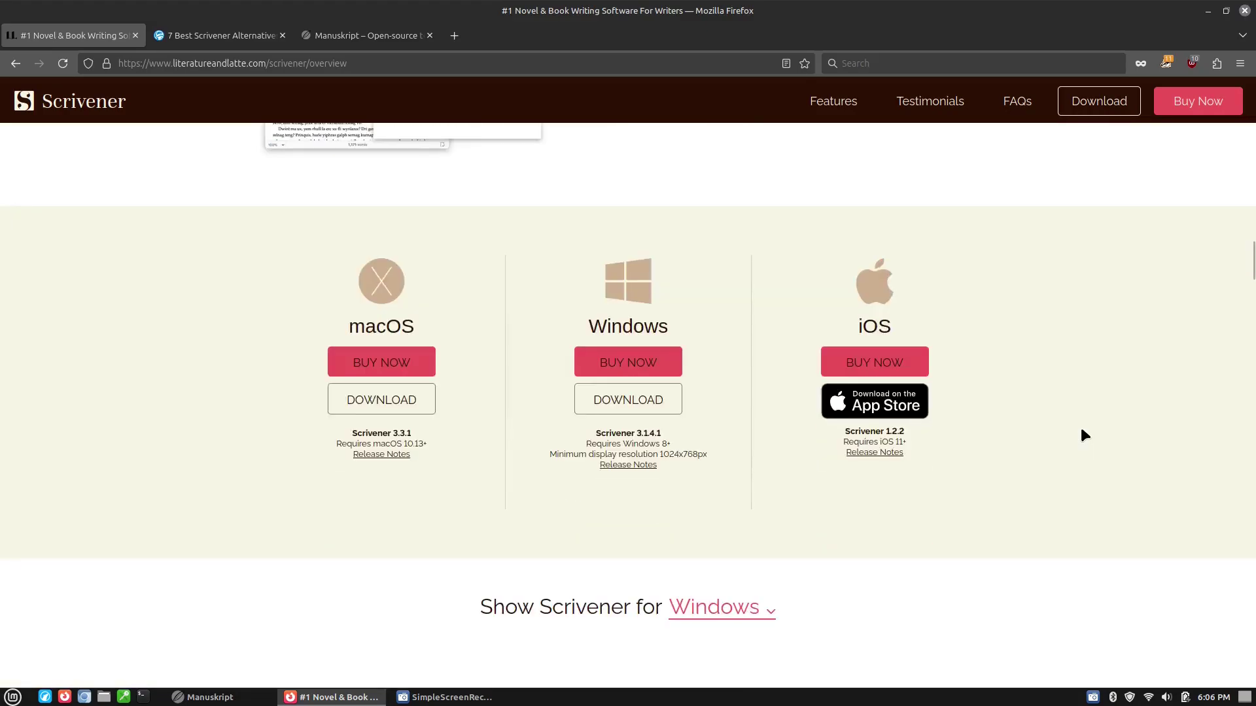
pyautogui.scroll(-2, 1083, 433)
pyautogui.scroll(10, 1084, 435)
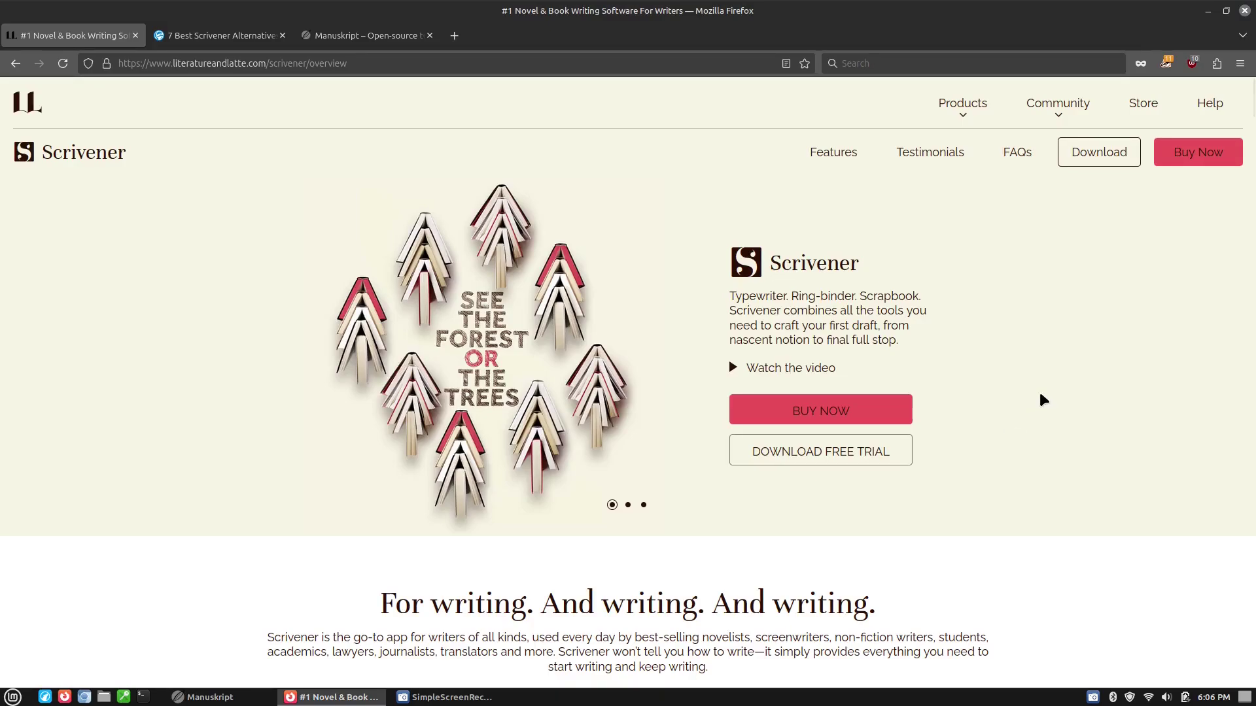
pyautogui.scroll(-10, 1043, 400)
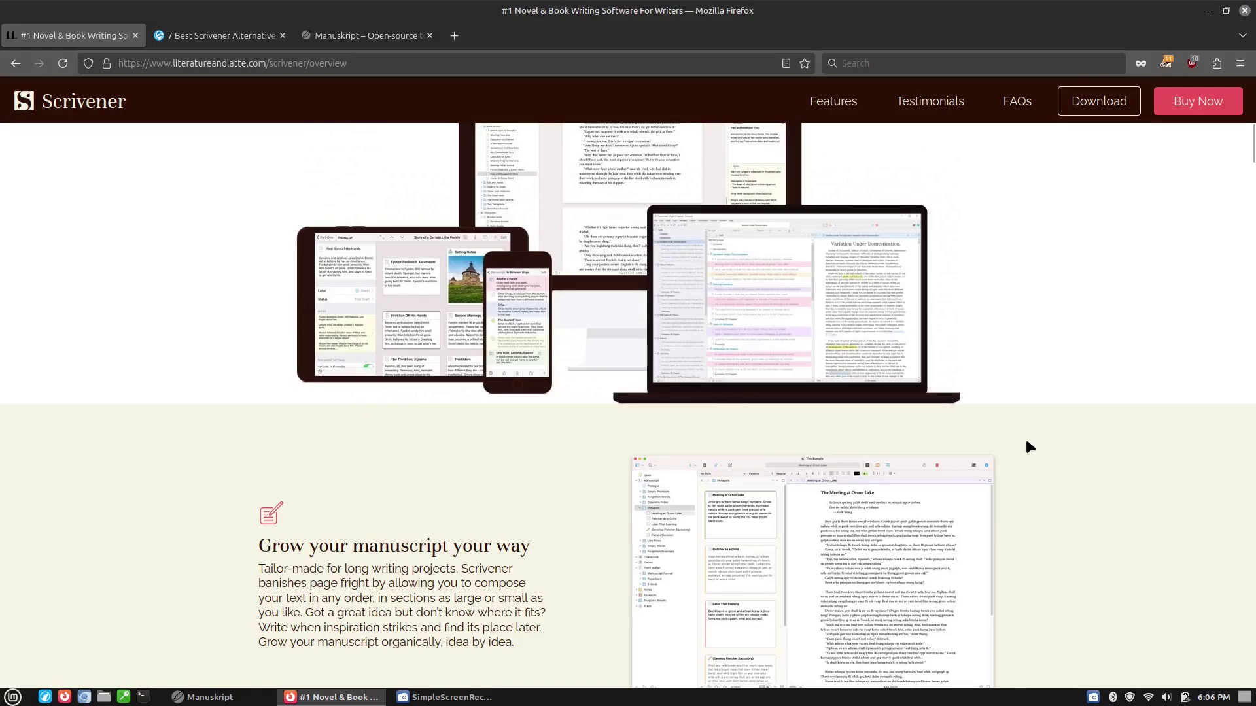
pyautogui.scroll(-5, 1036, 466)
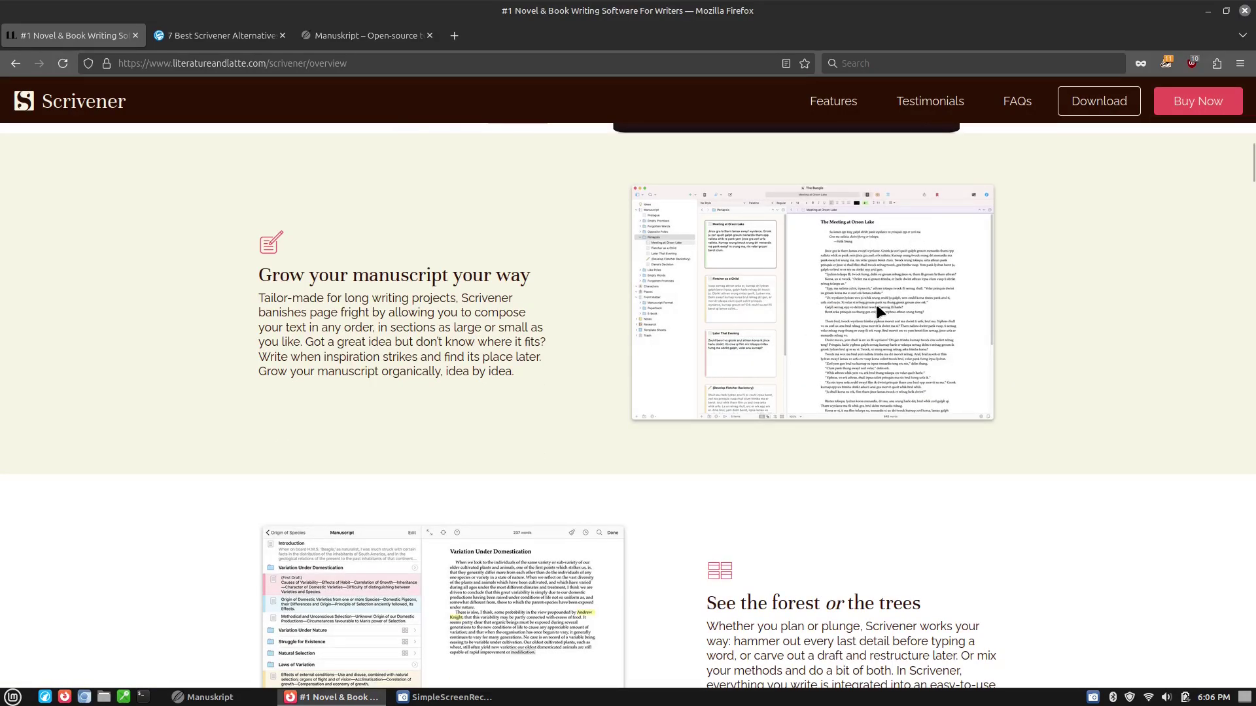
pyautogui.scroll(12, 927, 351)
pyautogui.scroll(-12, 928, 351)
pyautogui.scroll(15, 751, 386)
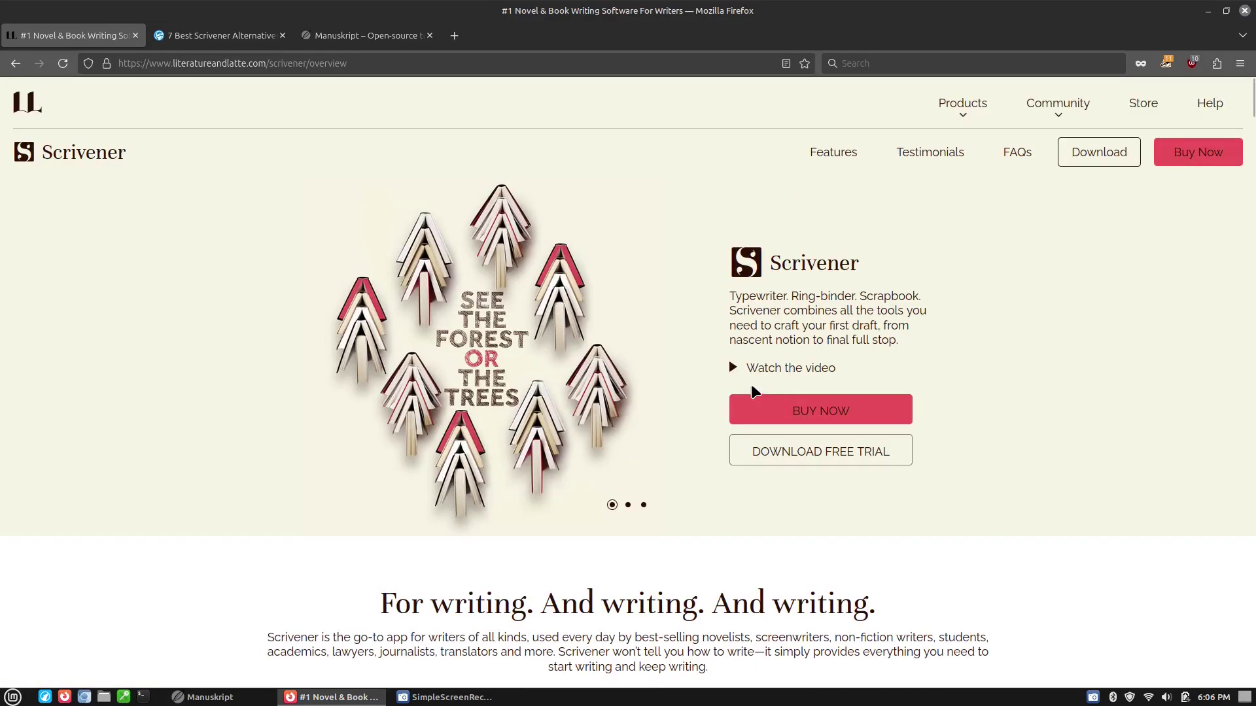
# Step: Read the Manuskript entry and comments on the AlternativeTo page, then go to the Manuskript website tab
pyautogui.click(221, 35)
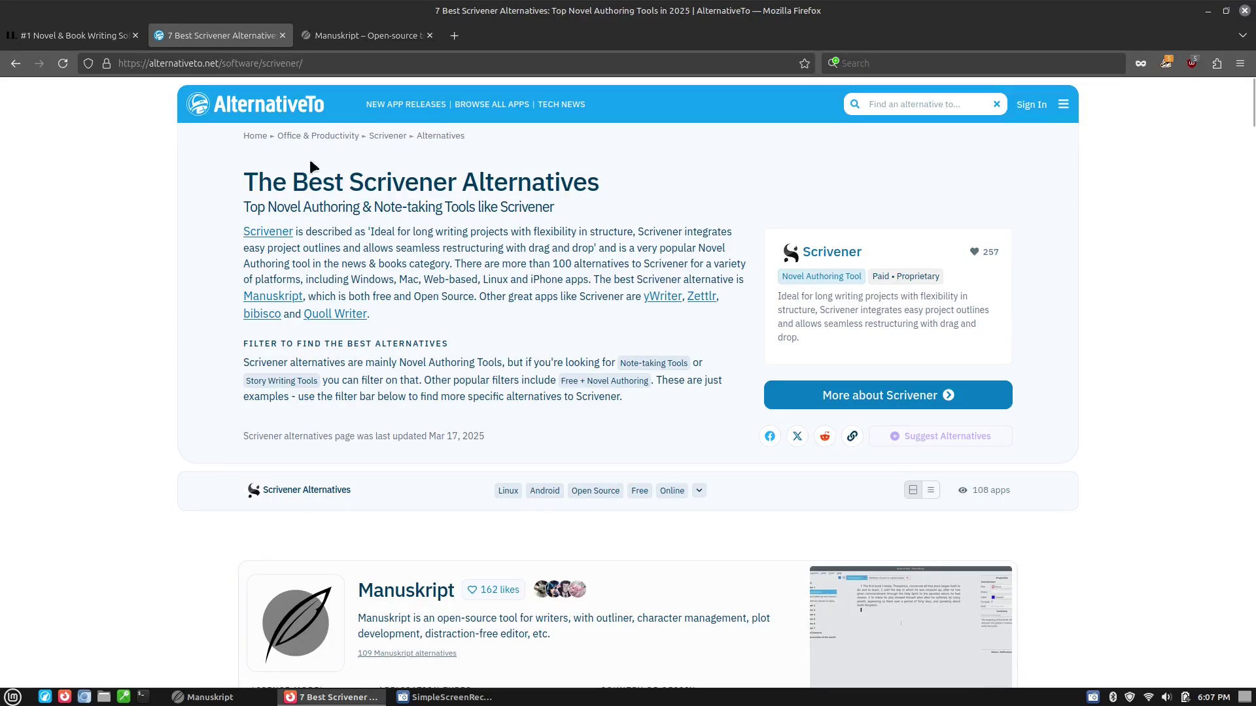
pyautogui.scroll(-3, 589, 300)
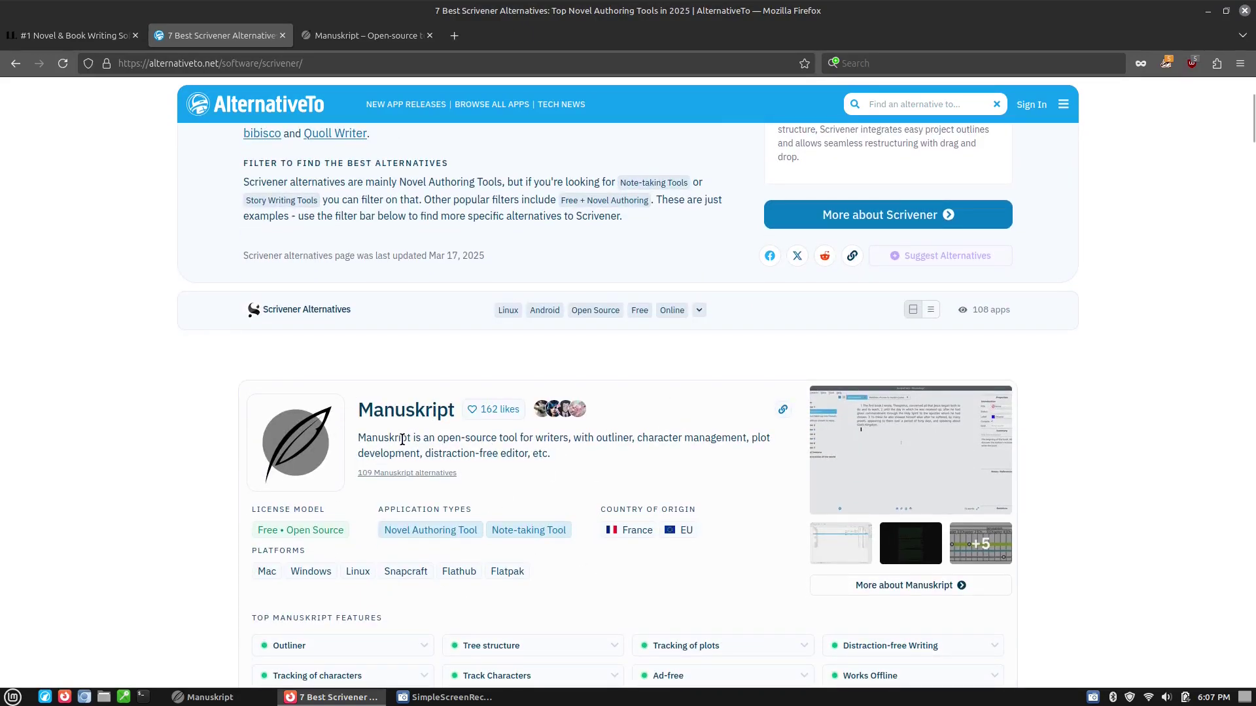
pyautogui.scroll(-3, 400, 438)
pyautogui.scroll(-2, 660, 322)
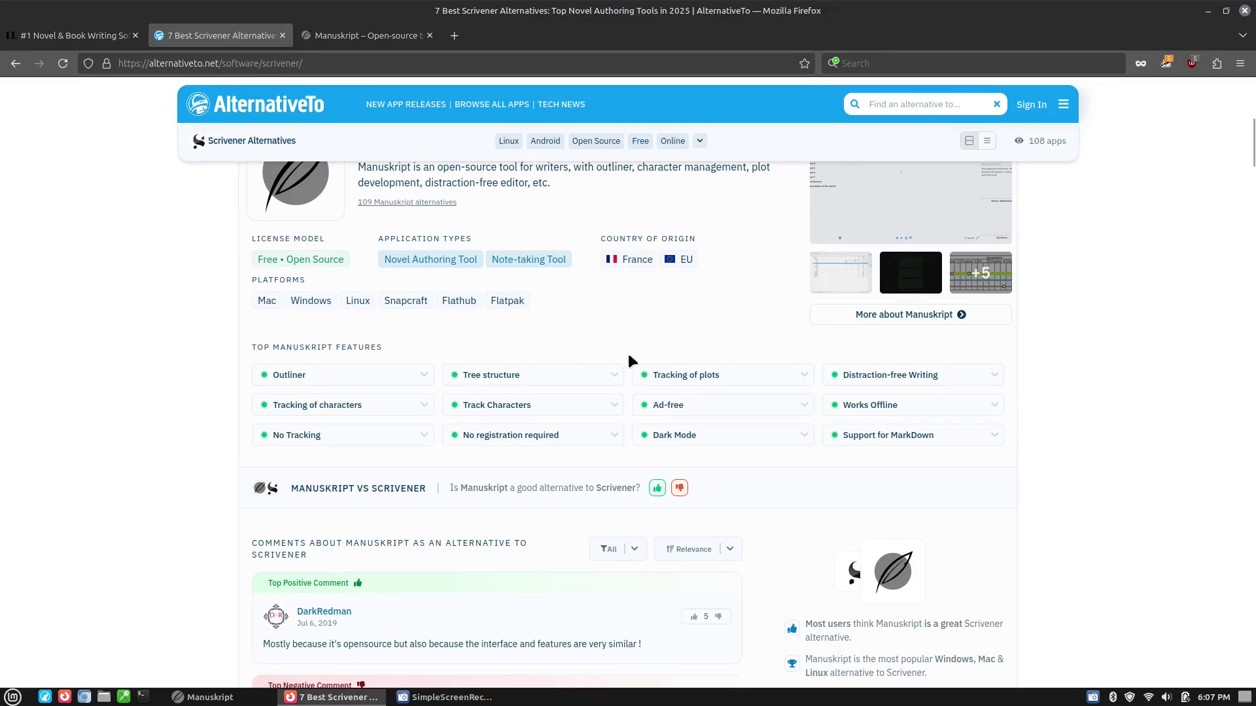
pyautogui.scroll(-4, 722, 379)
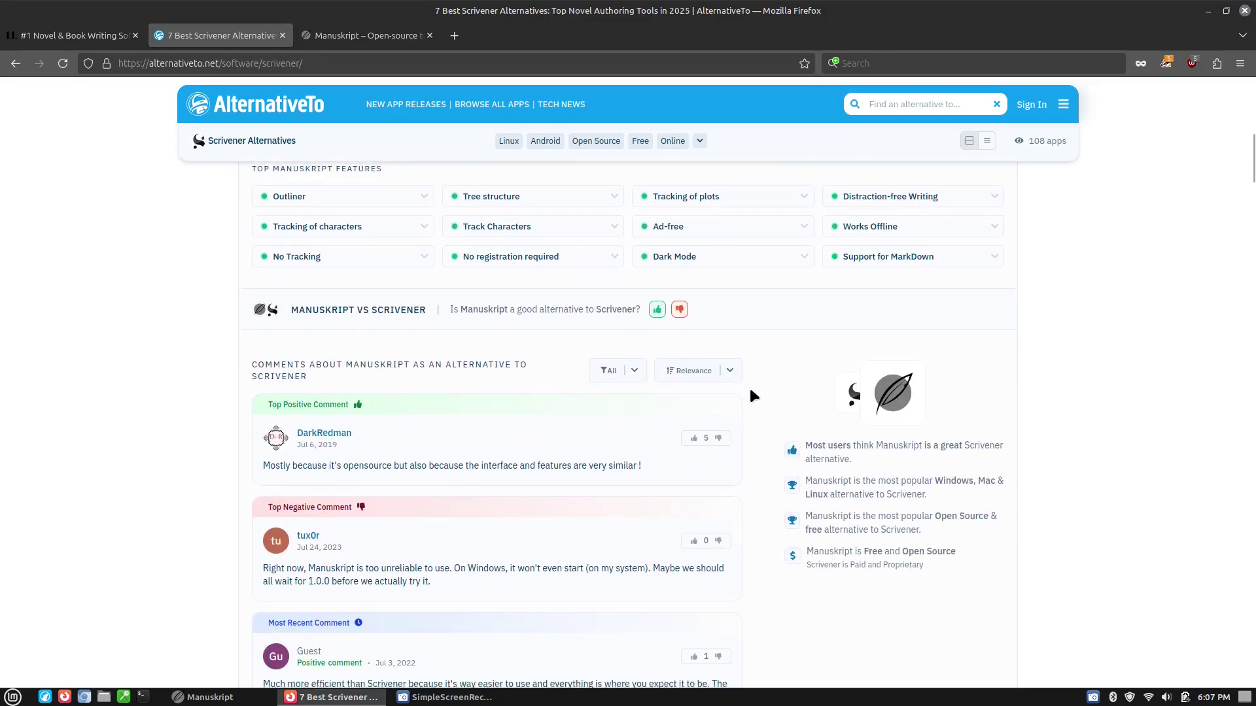
pyautogui.scroll(-2, 779, 409)
pyautogui.scroll(15, 780, 409)
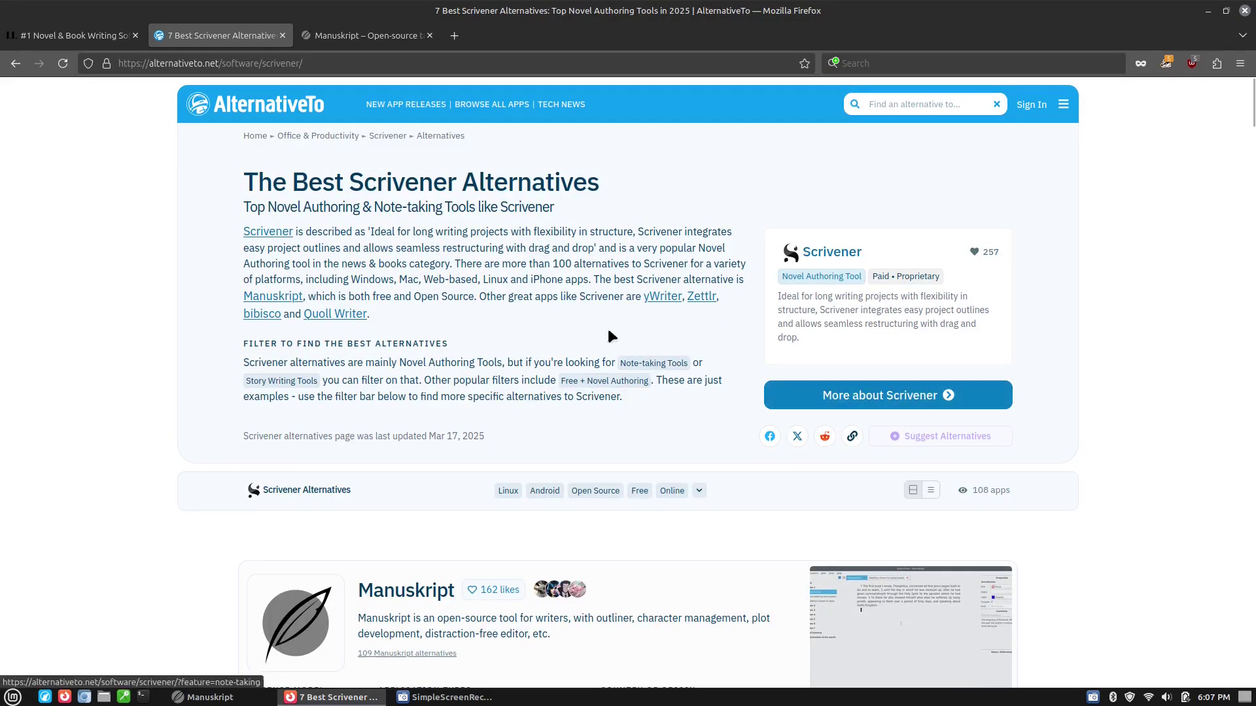
pyautogui.click(374, 36)
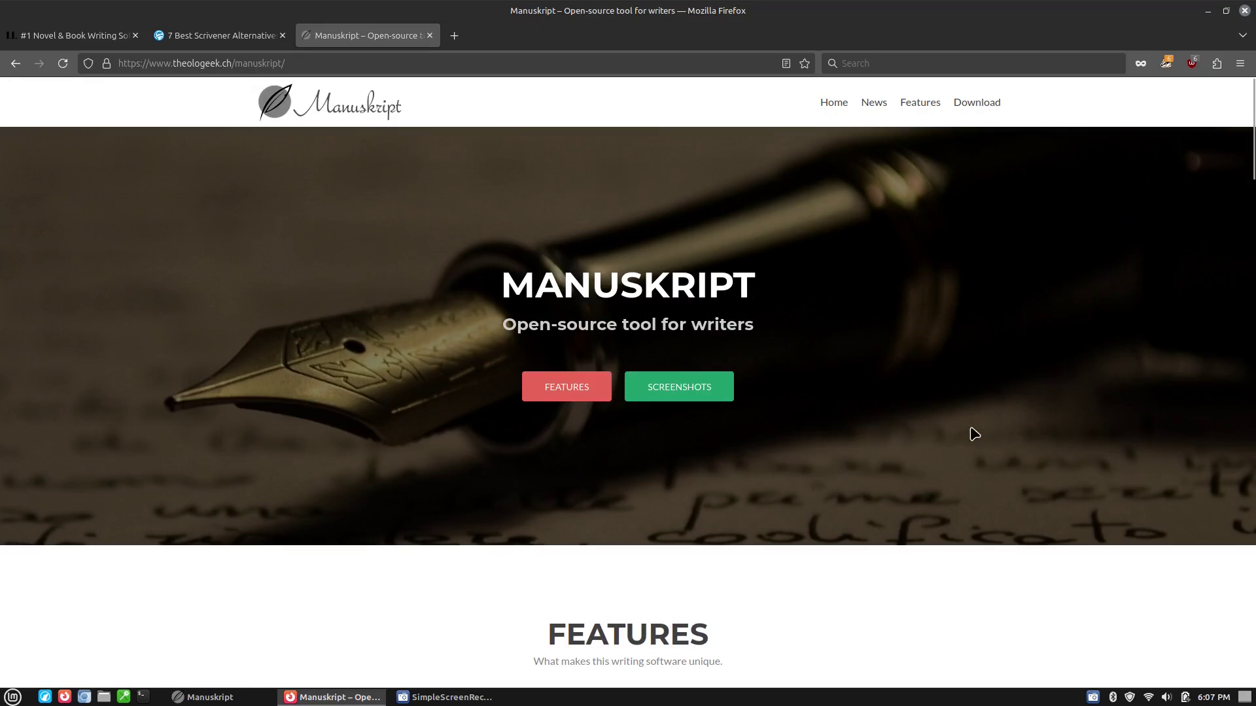
# Step: Jump to the Manuskript site's Features section and scroll through the screenshots to the contact form
pyautogui.scroll(-2, 949, 431)
pyautogui.click(543, 294)
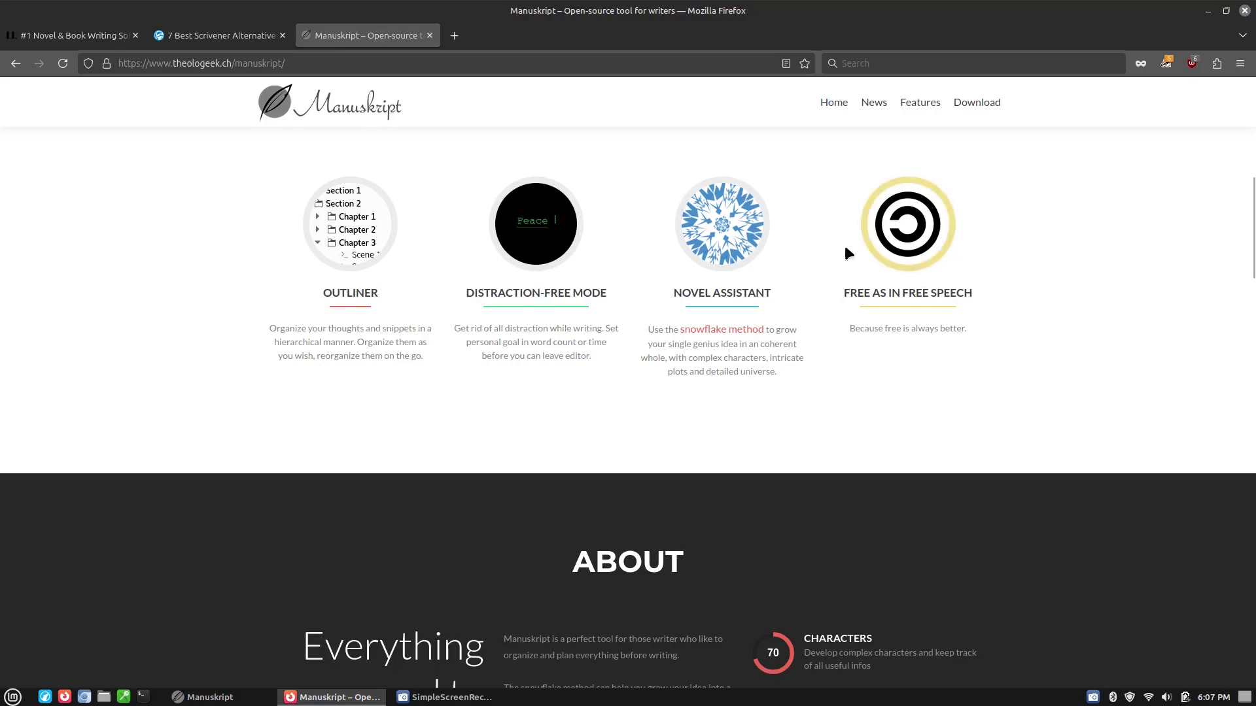
pyautogui.scroll(-3, 1003, 426)
pyautogui.scroll(4, 1004, 426)
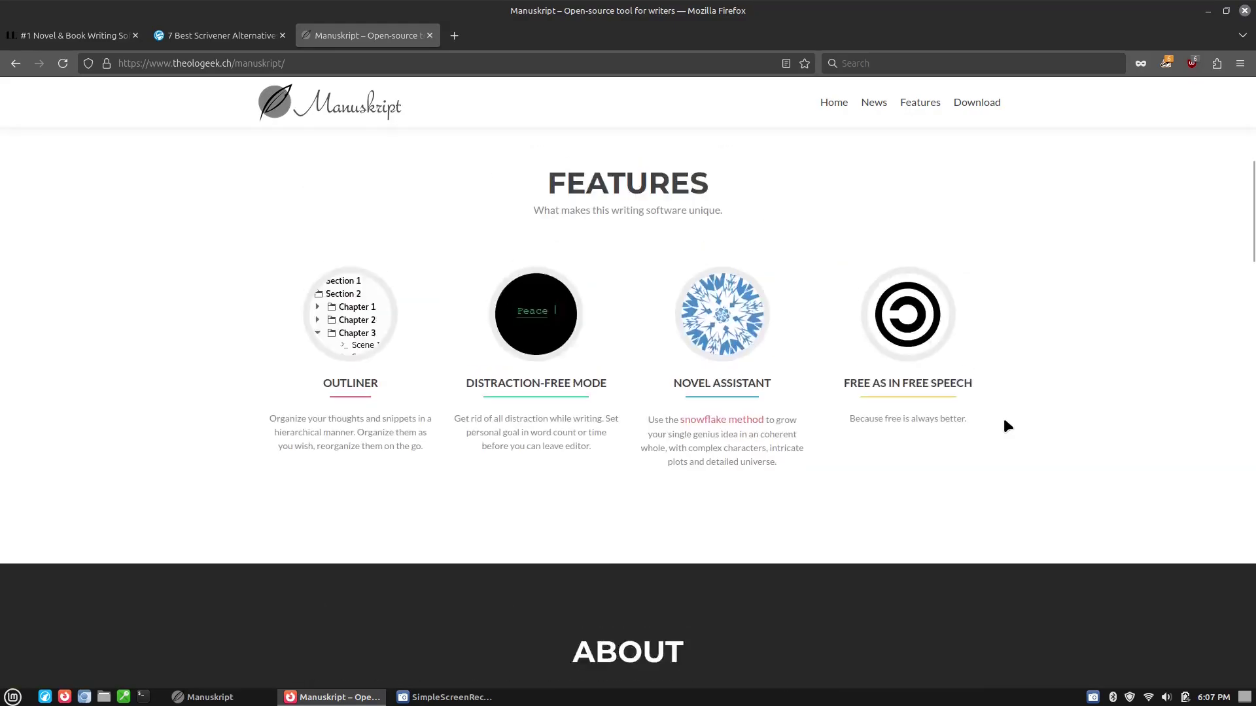
pyautogui.scroll(-5, 1007, 451)
pyautogui.scroll(-10, 1008, 452)
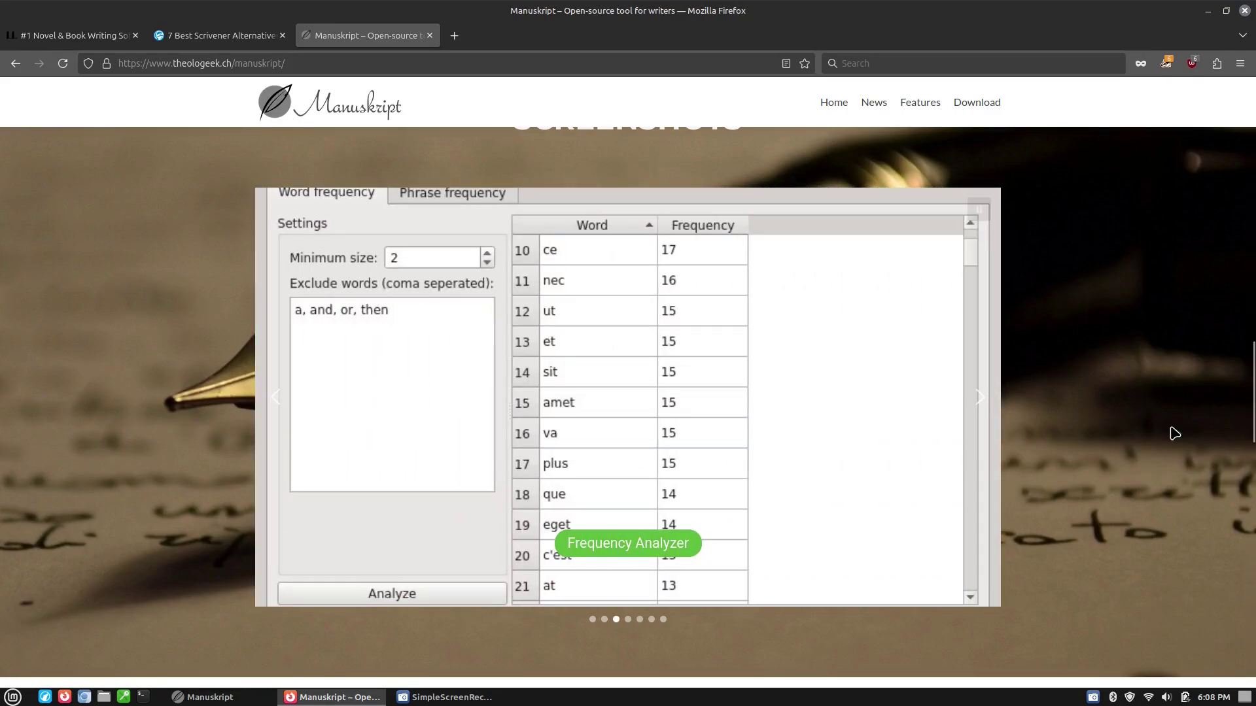
pyautogui.scroll(-4, 1050, 428)
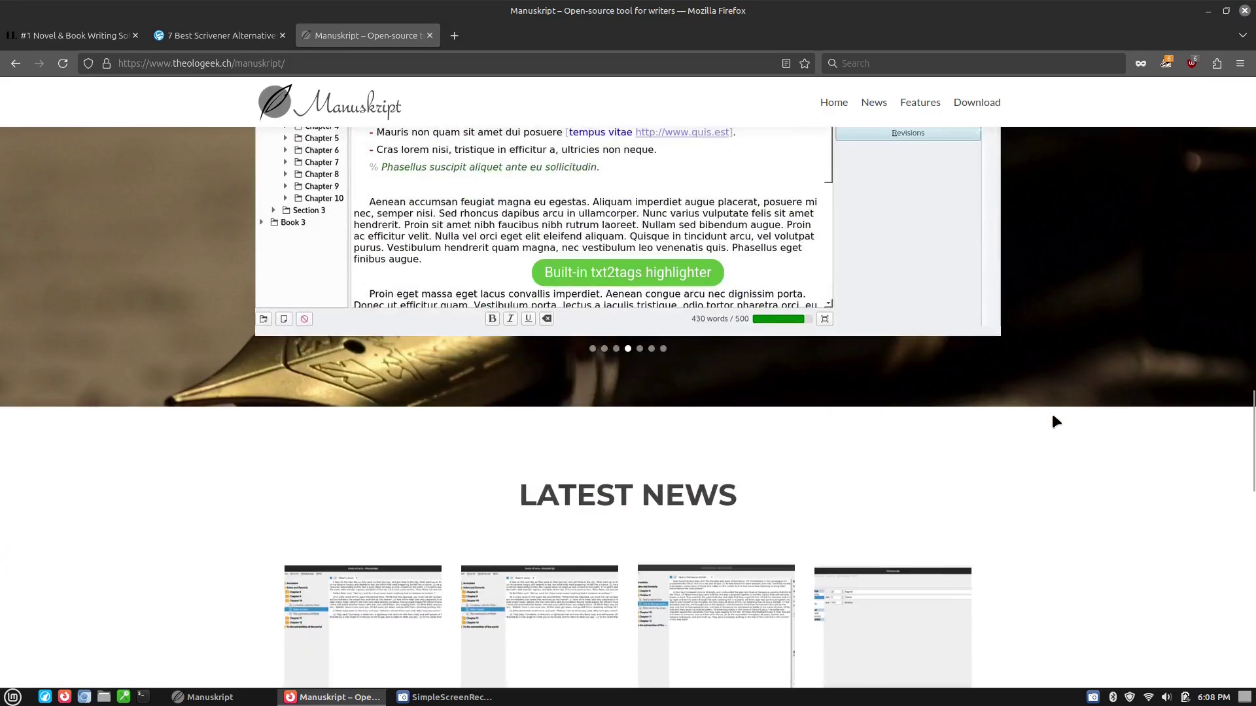
pyautogui.scroll(-10, 1053, 422)
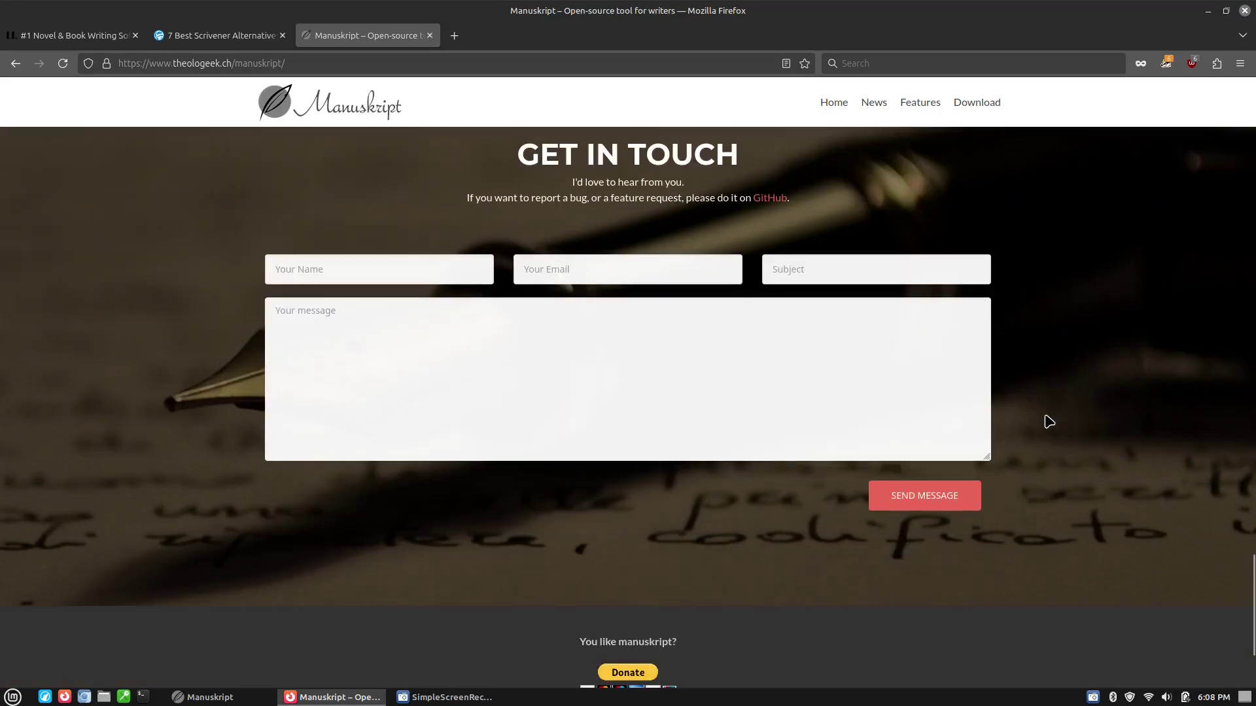
# Step: Maximize Manuskript and preview the Empty fiction, Novel, Novella, Short Story and Trilogy templates
pyautogui.click(206, 697)
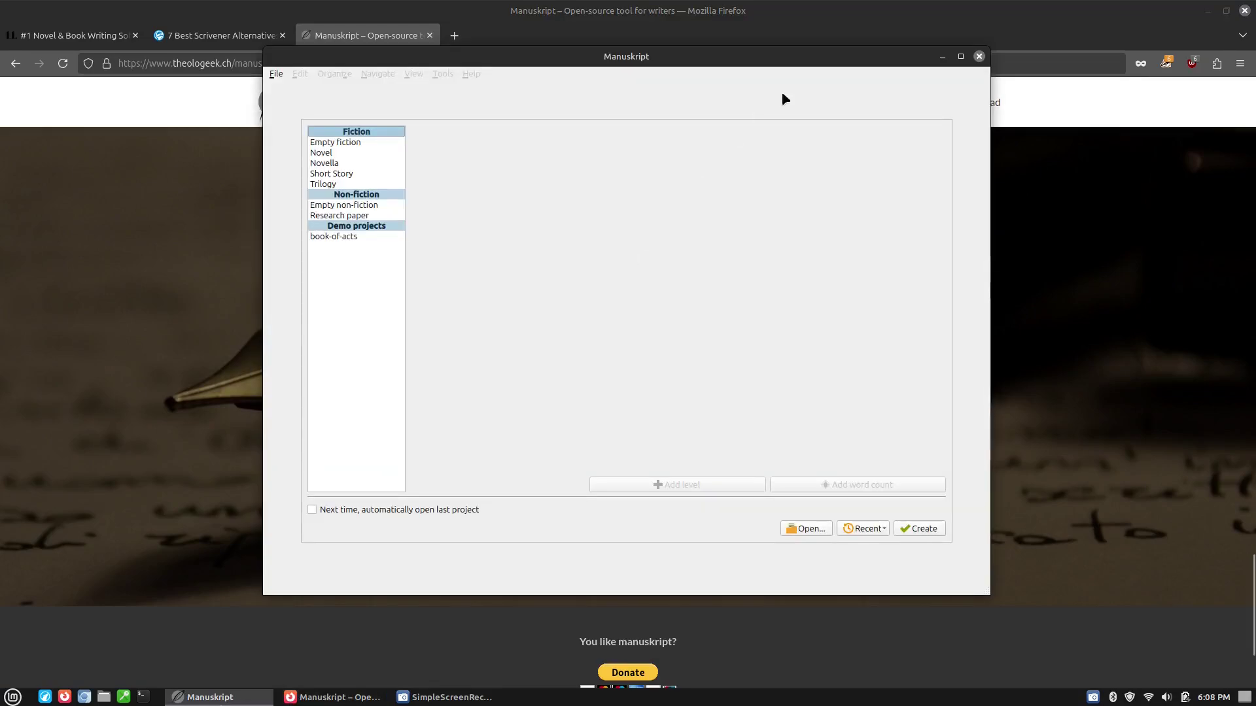
pyautogui.click(961, 56)
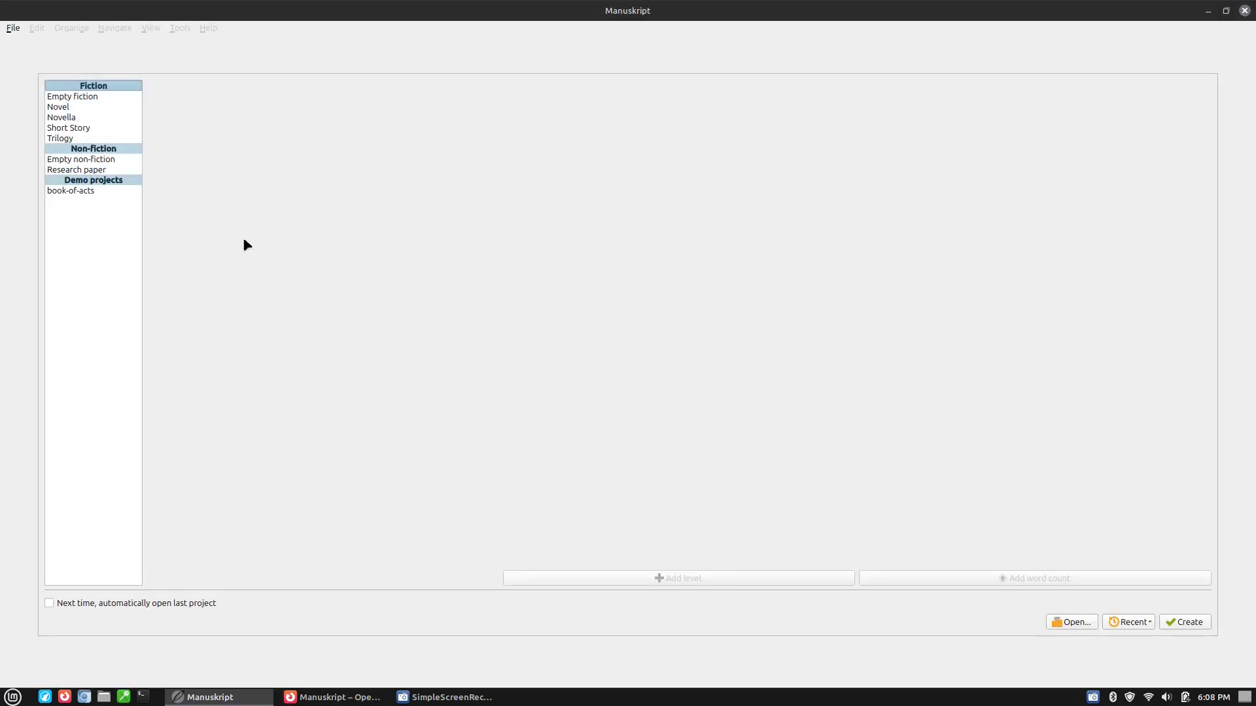
pyautogui.click(66, 98)
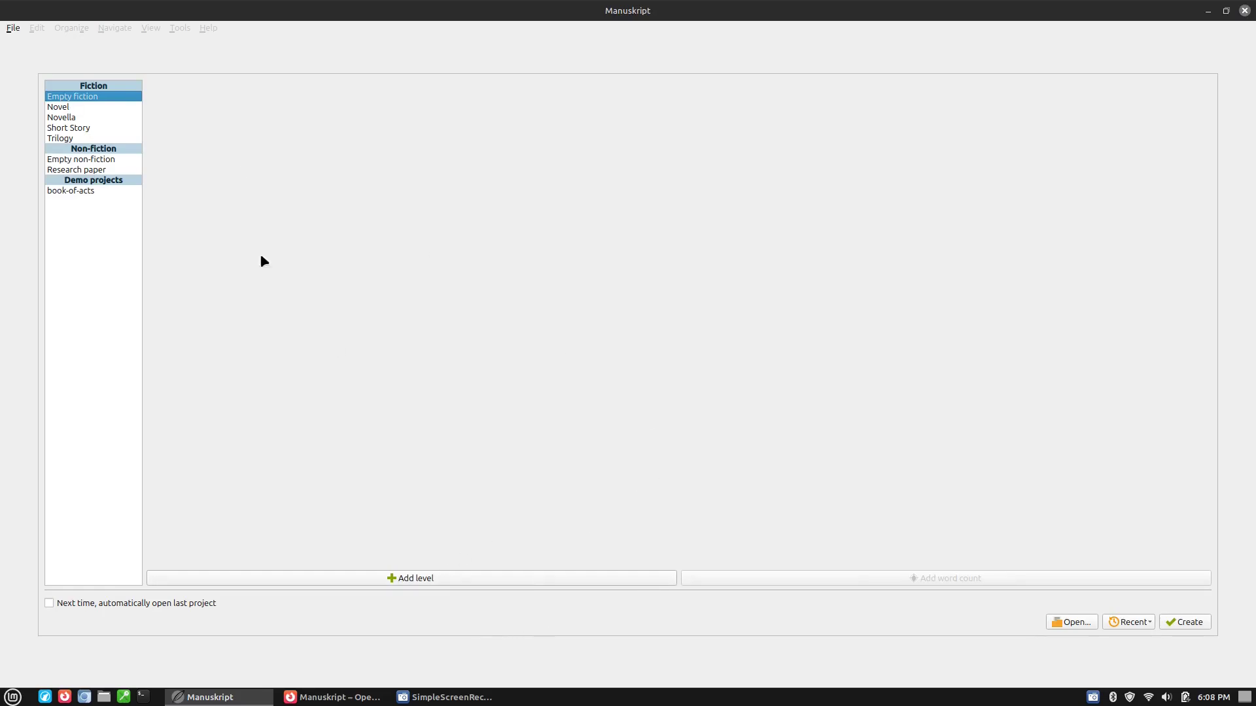
pyautogui.click(67, 109)
pyautogui.click(66, 119)
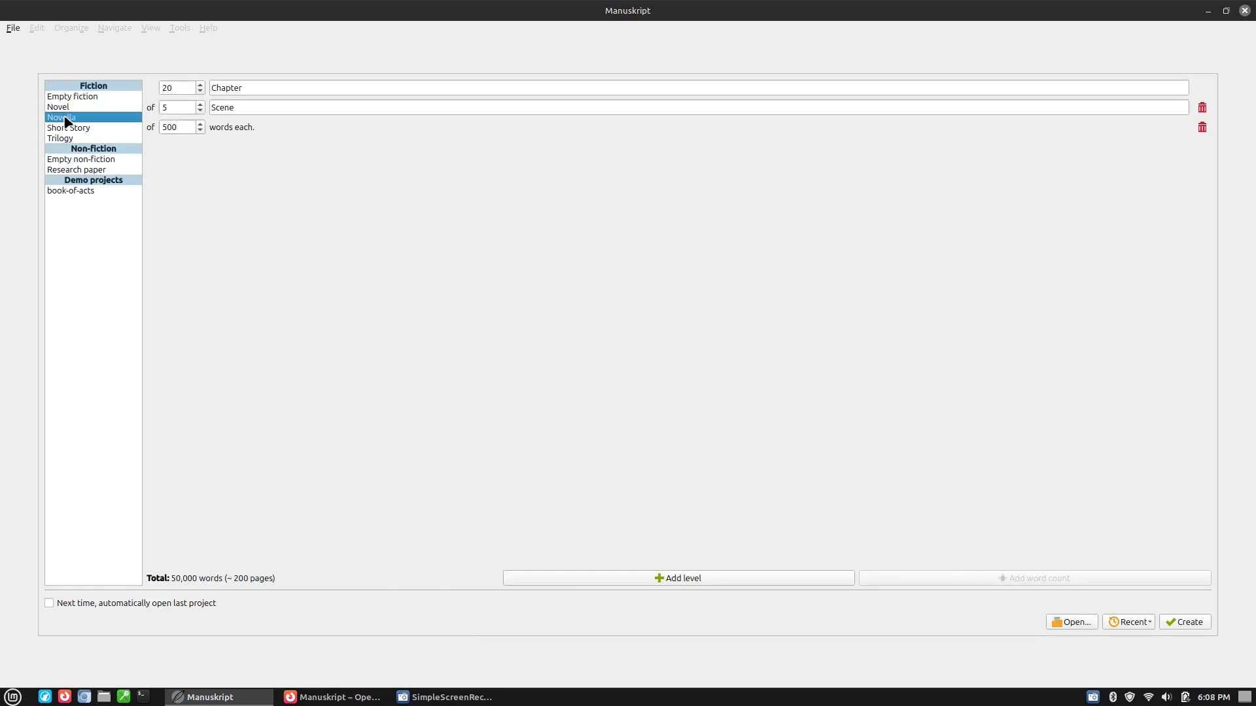
pyautogui.click(65, 128)
pyautogui.click(63, 139)
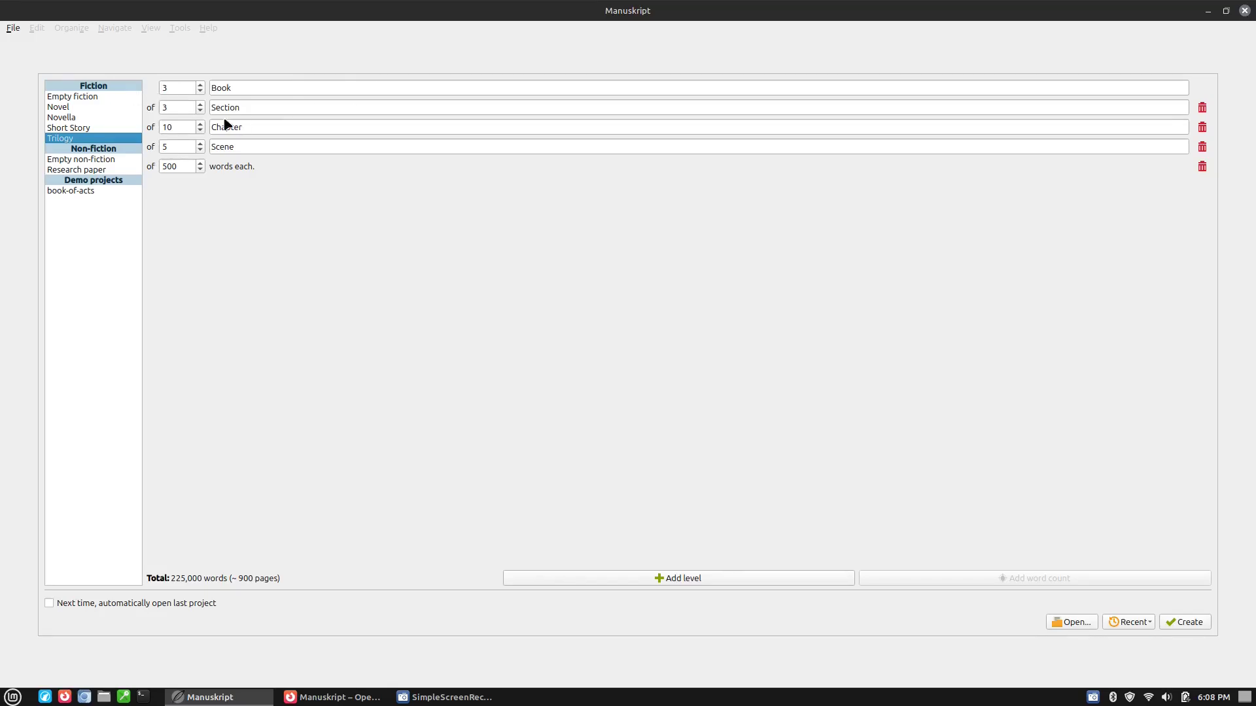
# Step: Preview the Empty non-fiction and Research paper templates, then open the book-of-acts demo project
pyautogui.click(96, 161)
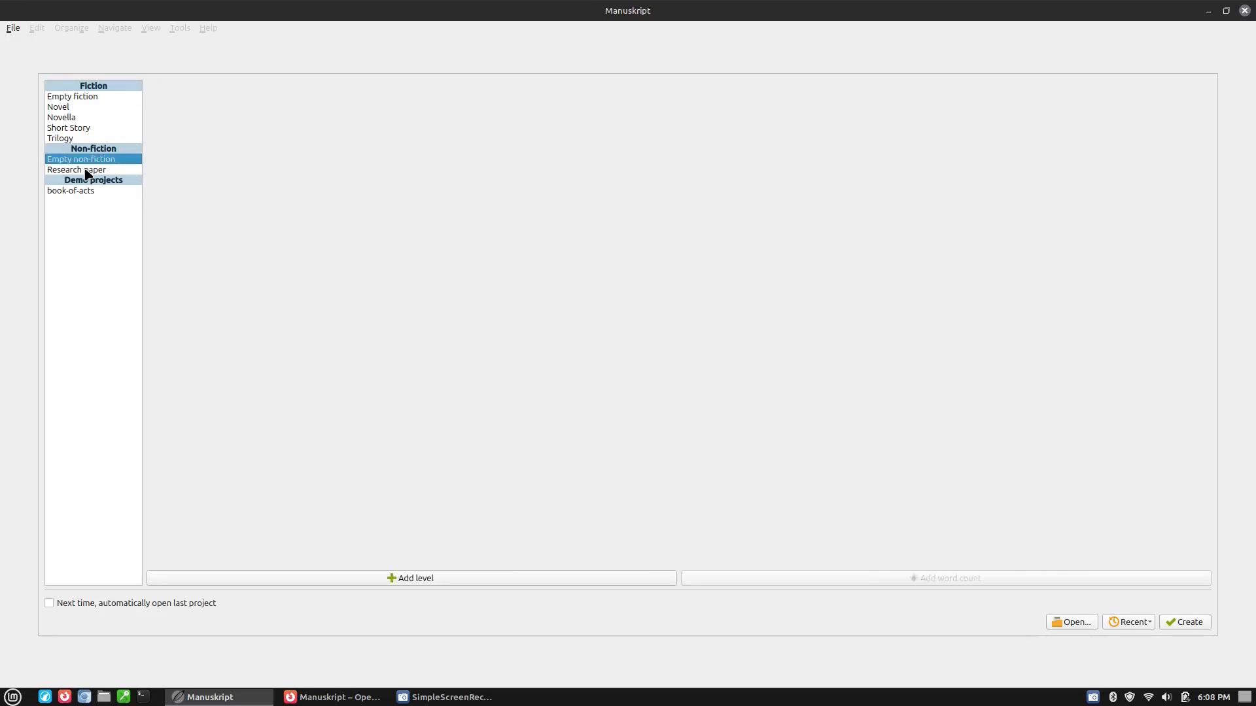
pyautogui.click(87, 171)
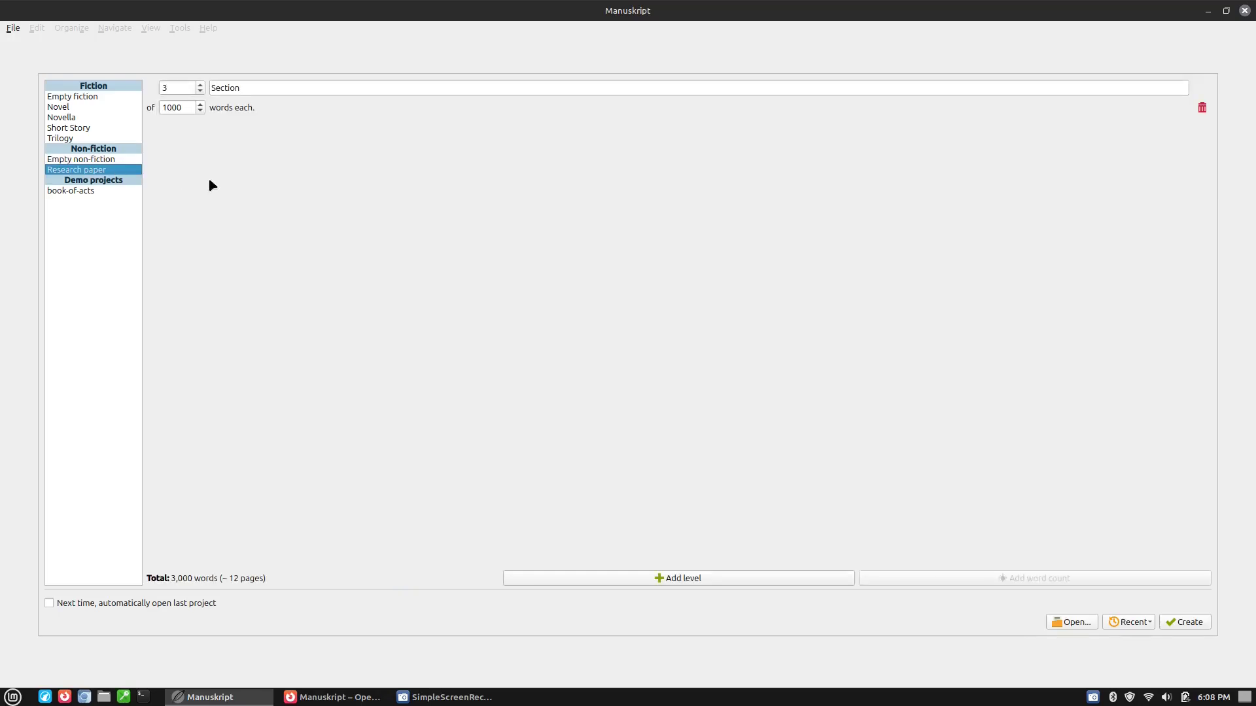
pyautogui.click(96, 160)
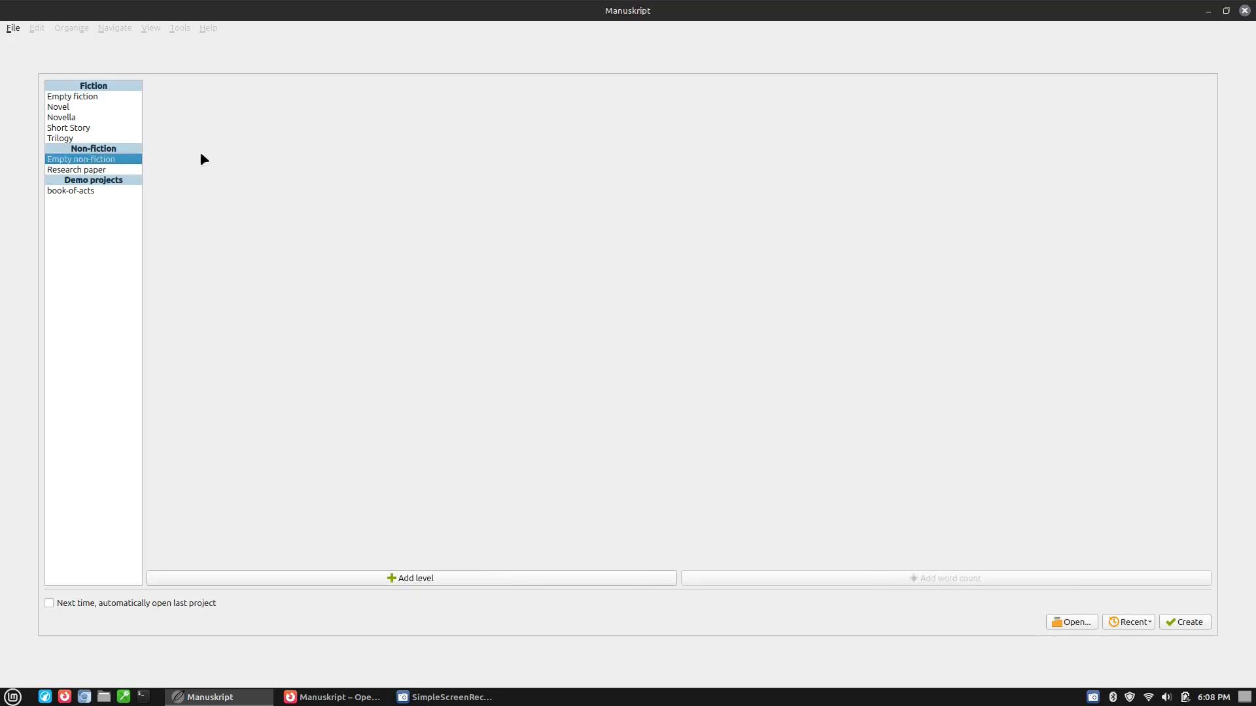
pyautogui.doubleClick(74, 190)
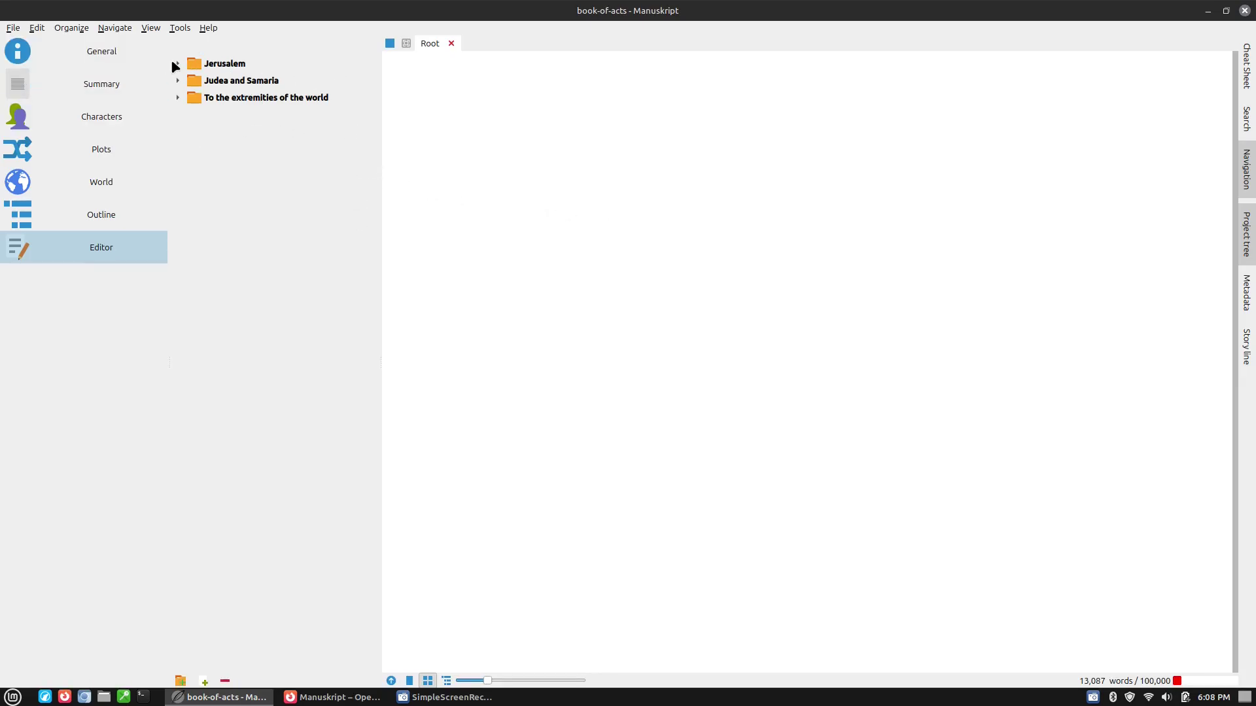
pyautogui.click(135, 56)
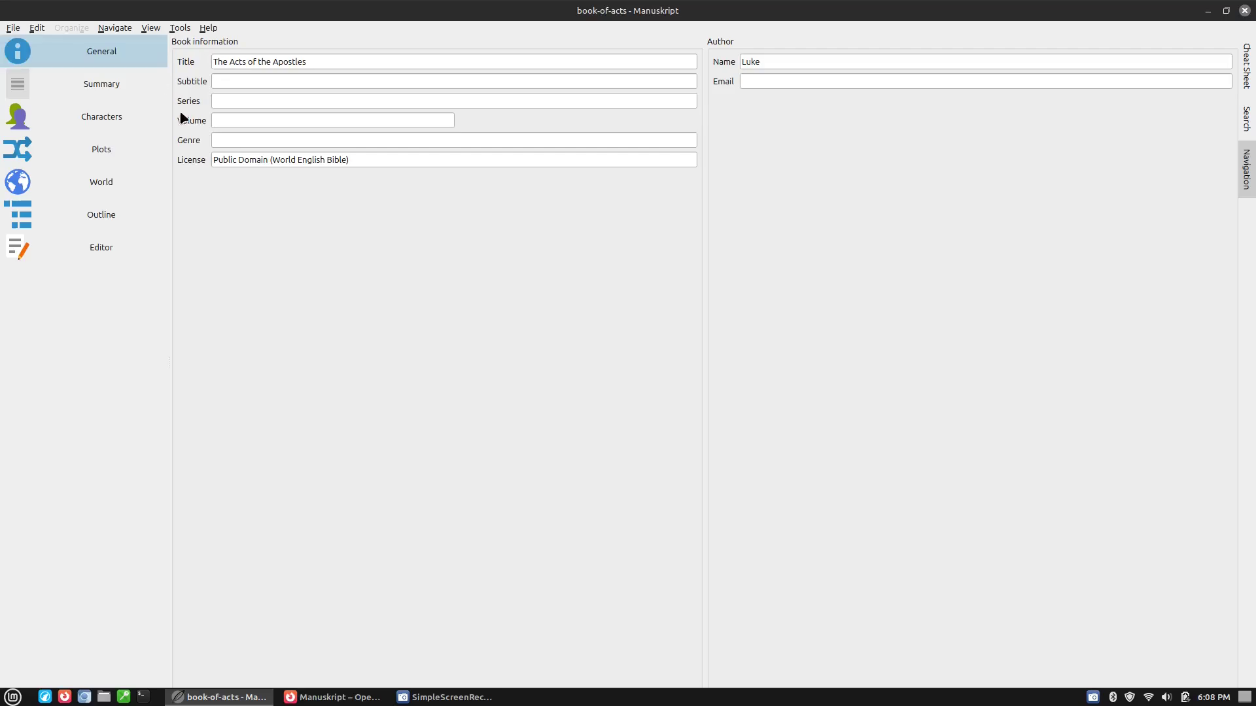
pyautogui.click(111, 84)
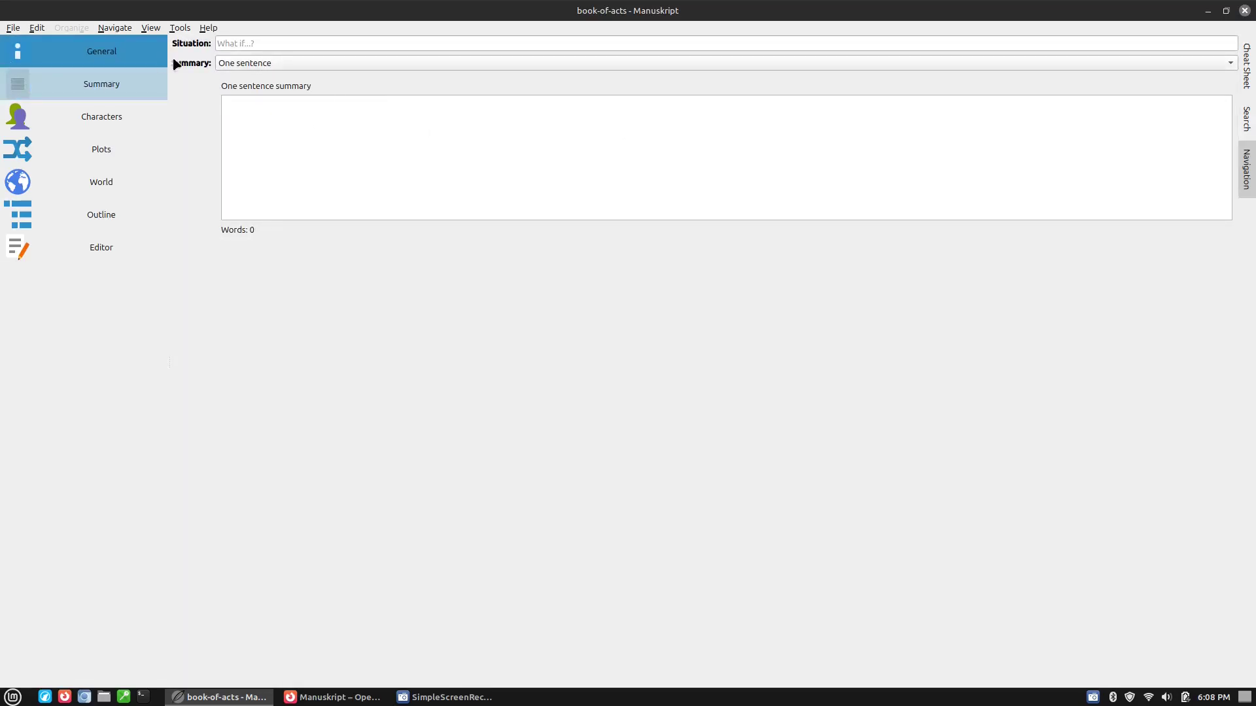
pyautogui.click(351, 66)
pyautogui.click(336, 79)
pyautogui.click(348, 66)
pyautogui.click(343, 81)
pyautogui.click(339, 63)
pyautogui.click(332, 81)
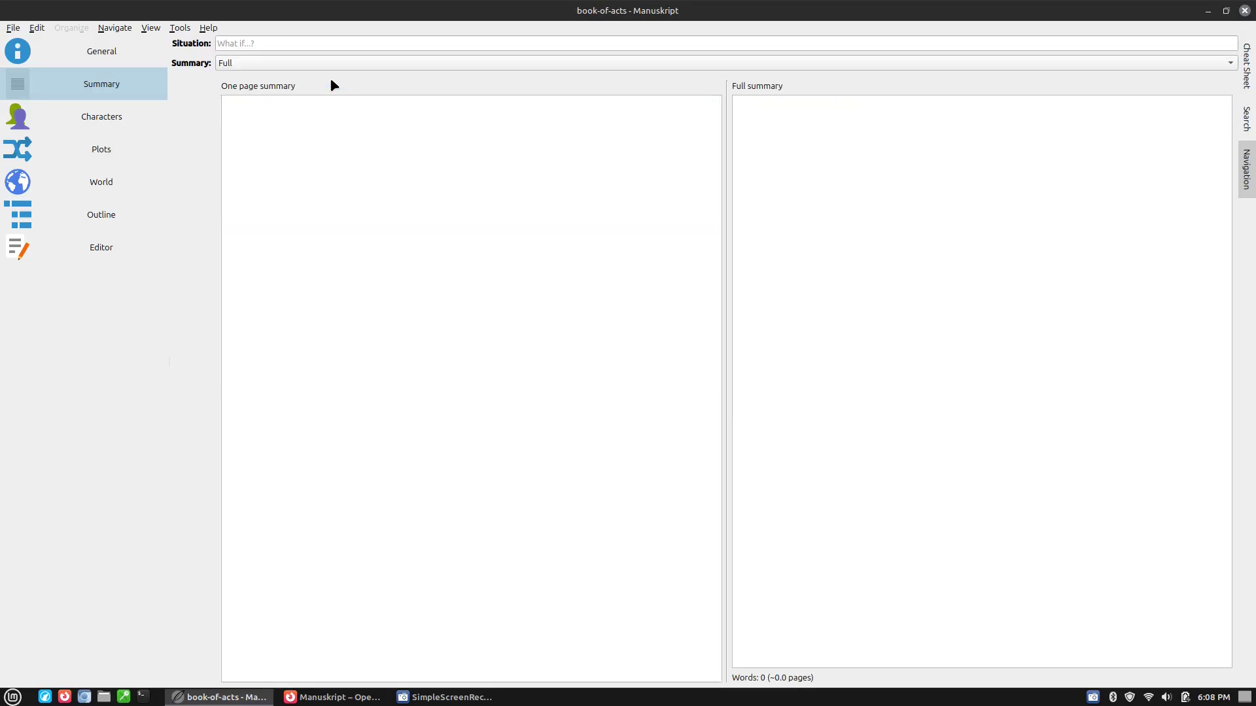
pyautogui.click(124, 112)
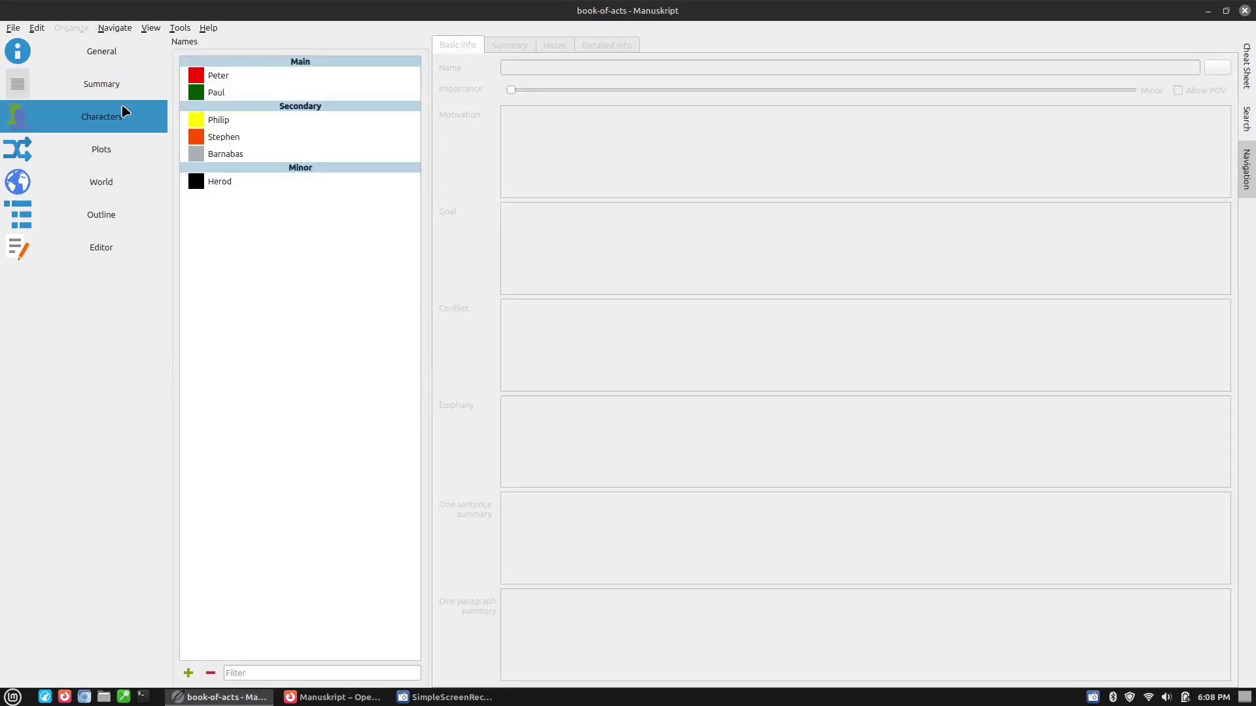
pyautogui.click(248, 81)
pyautogui.click(514, 47)
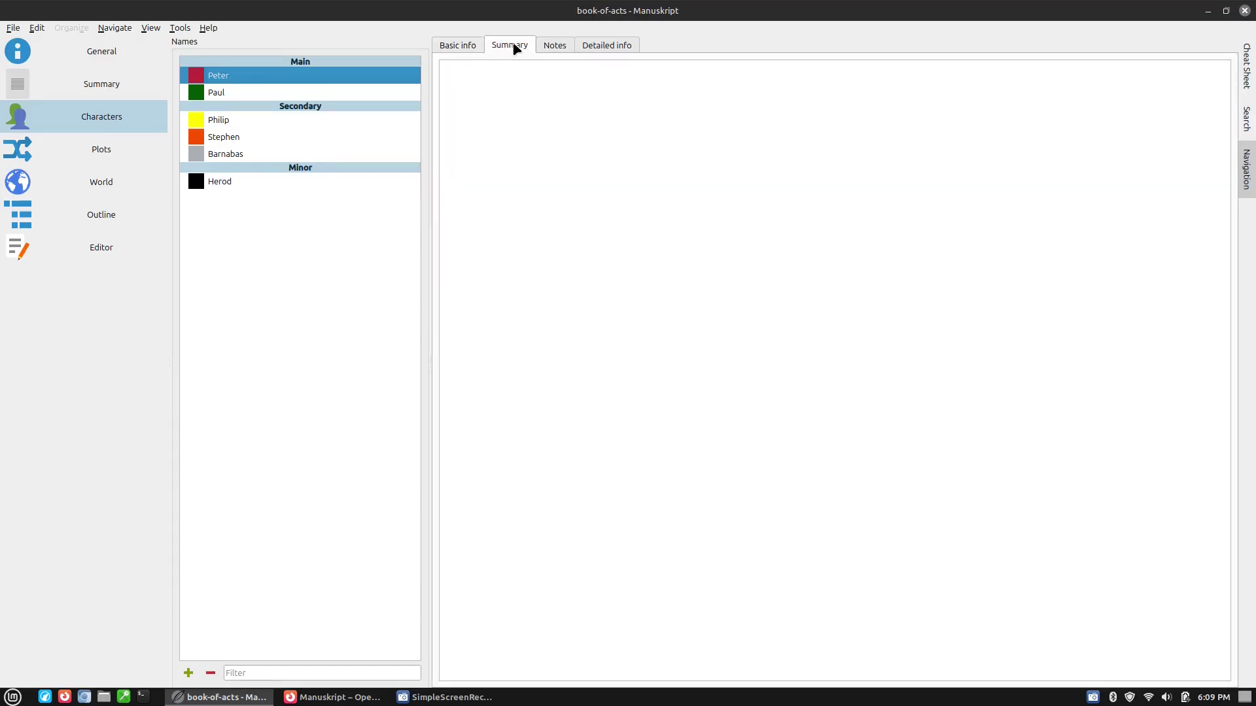
pyautogui.click(569, 48)
pyautogui.click(606, 48)
pyautogui.click(460, 51)
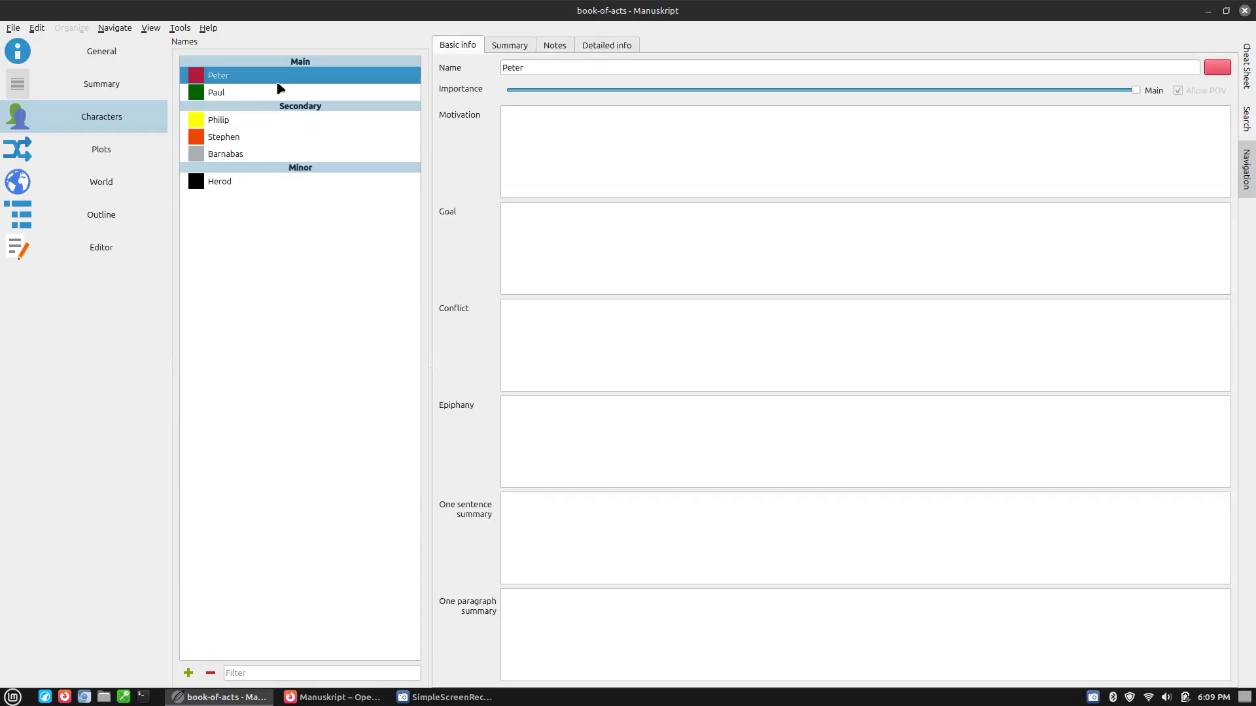
pyautogui.click(255, 100)
pyautogui.click(243, 122)
pyautogui.click(239, 139)
pyautogui.click(231, 157)
pyautogui.click(233, 182)
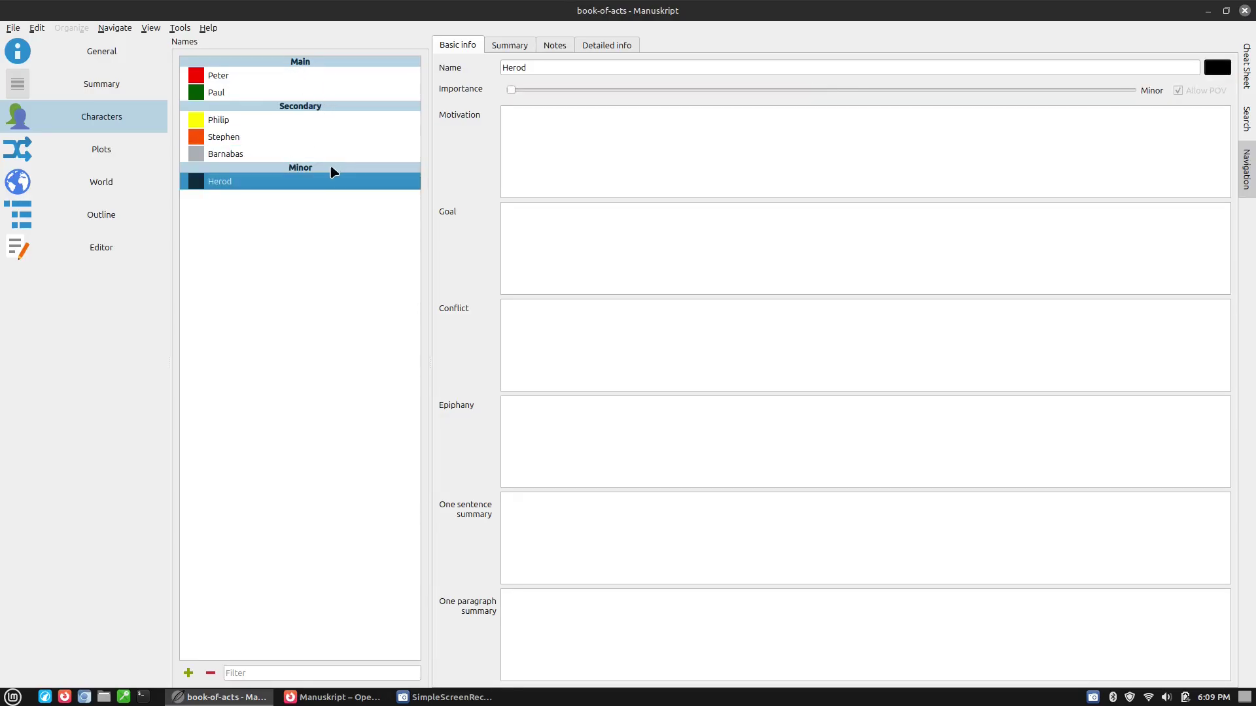
pyautogui.click(135, 158)
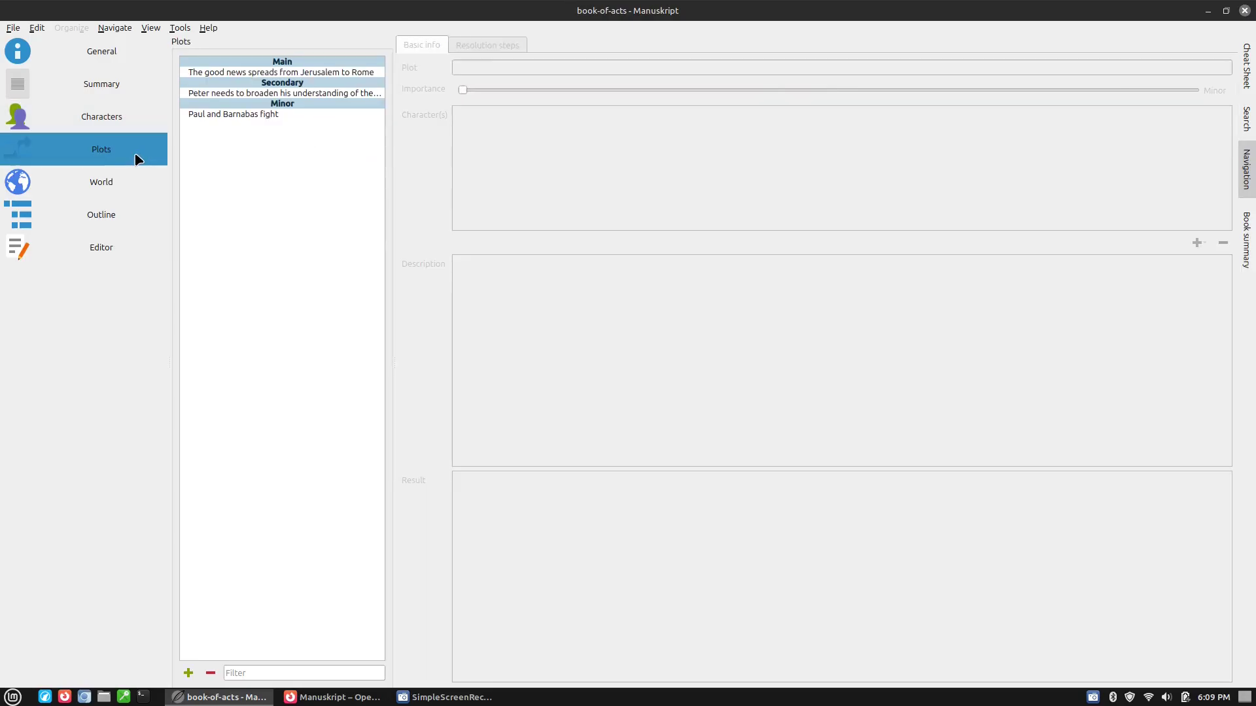
pyautogui.click(274, 73)
pyautogui.click(263, 94)
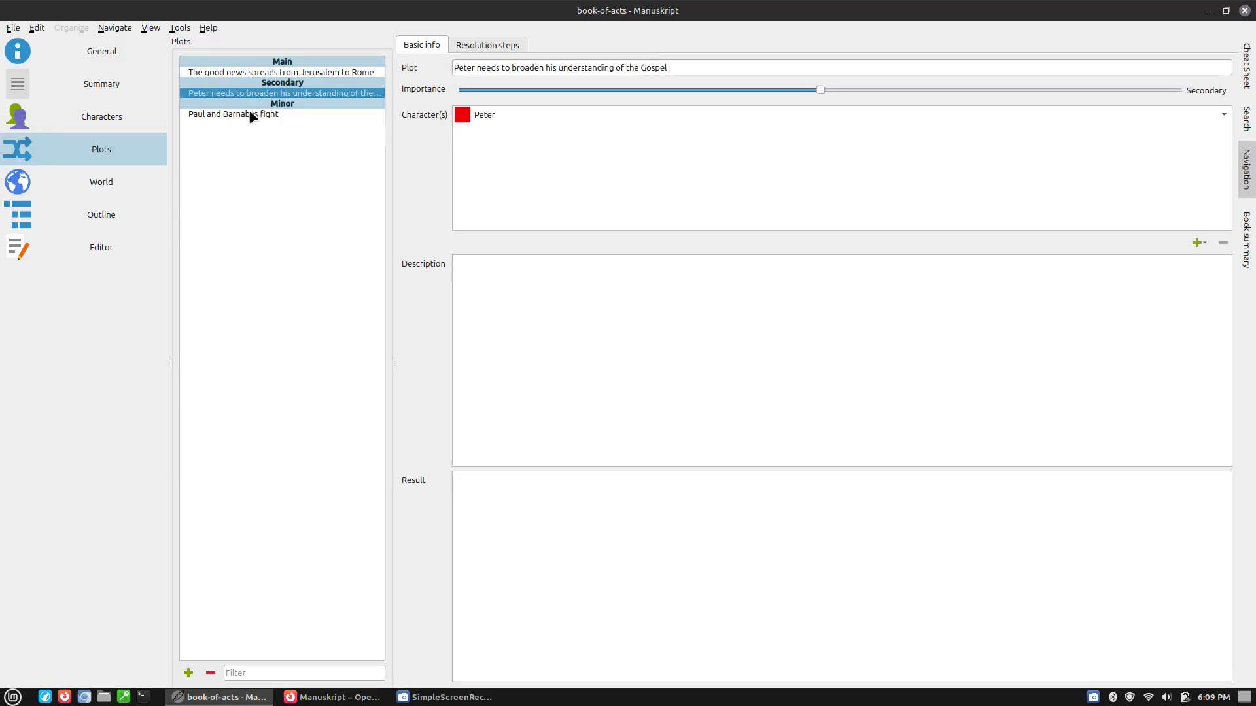
pyautogui.click(251, 115)
pyautogui.click(126, 186)
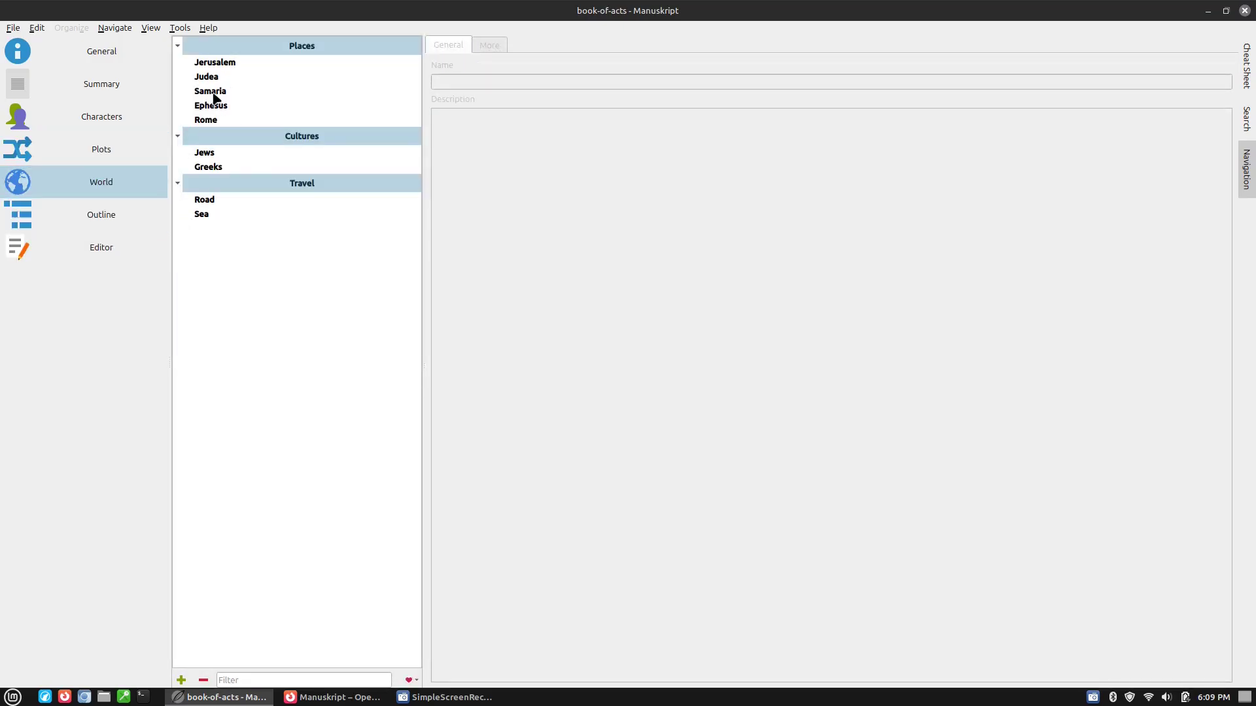
pyautogui.click(110, 220)
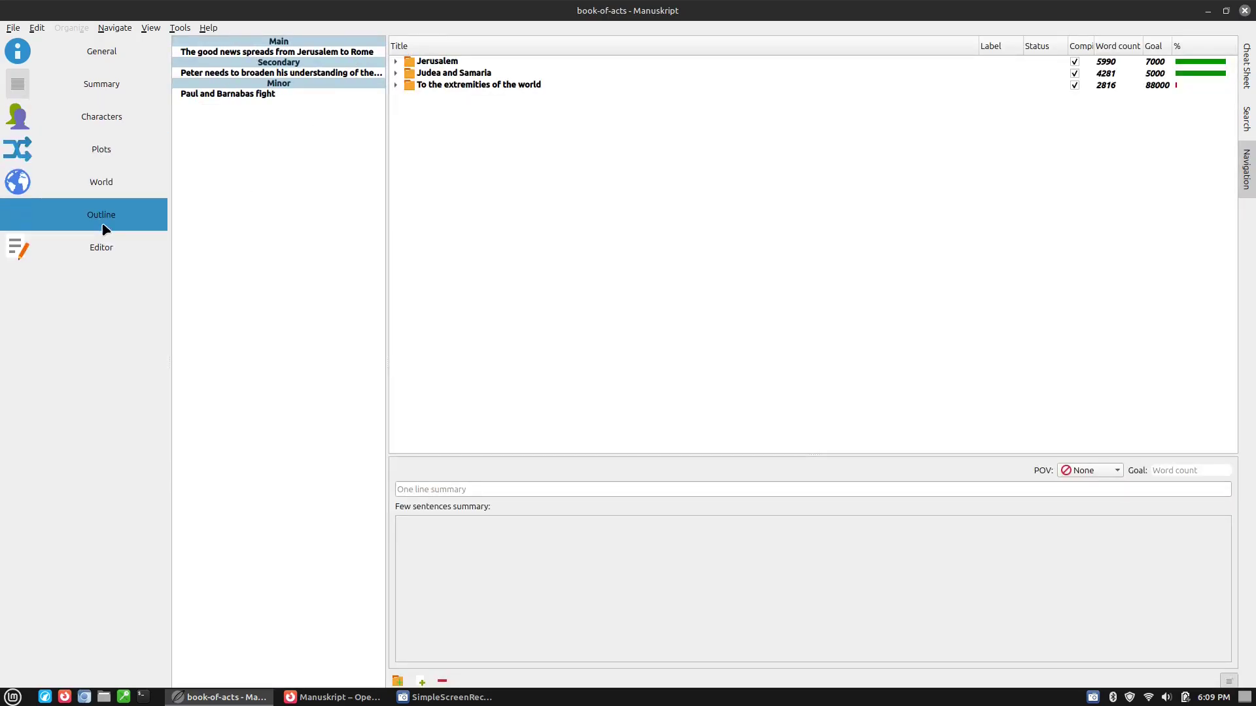
pyautogui.click(395, 60)
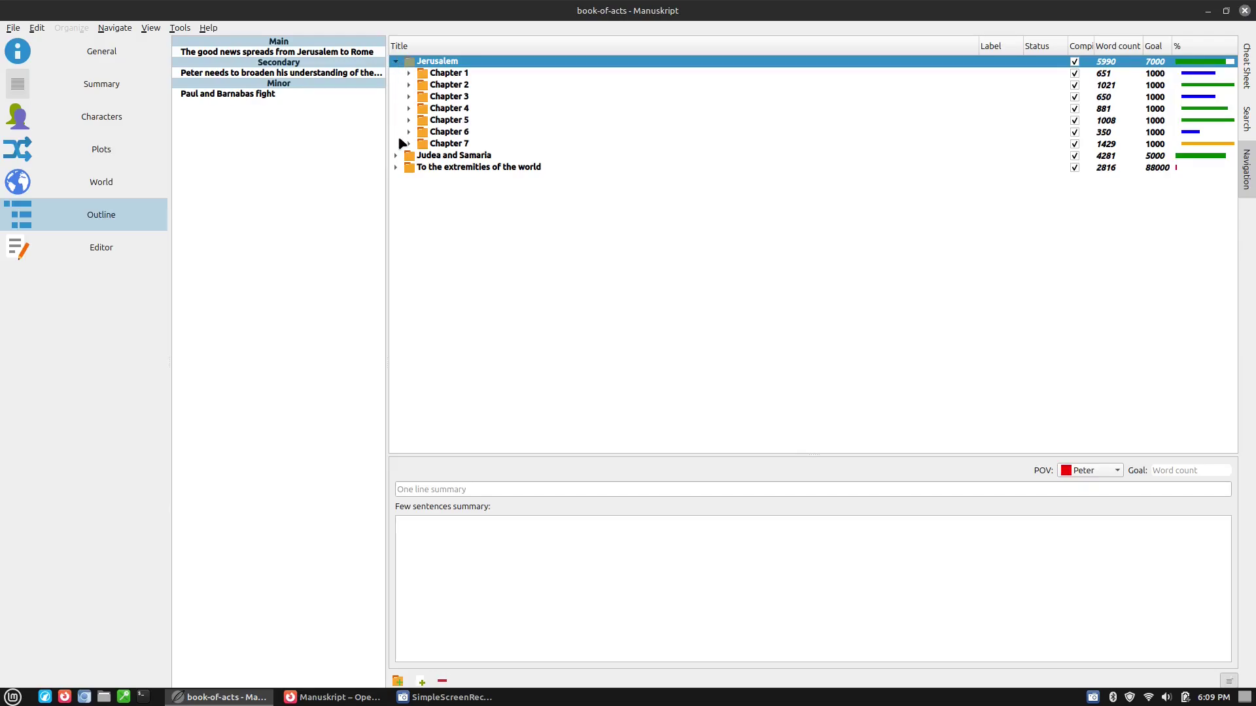
pyautogui.click(395, 156)
pyautogui.click(396, 227)
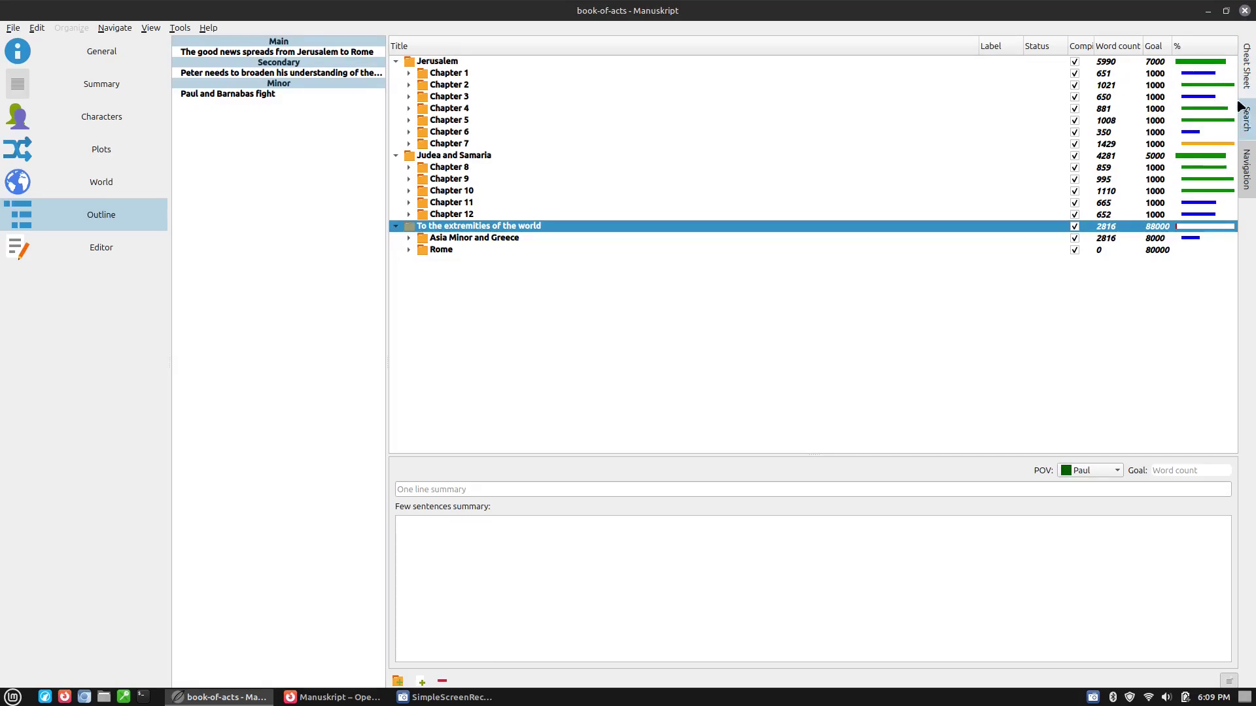
pyautogui.click(415, 85)
pyautogui.click(410, 85)
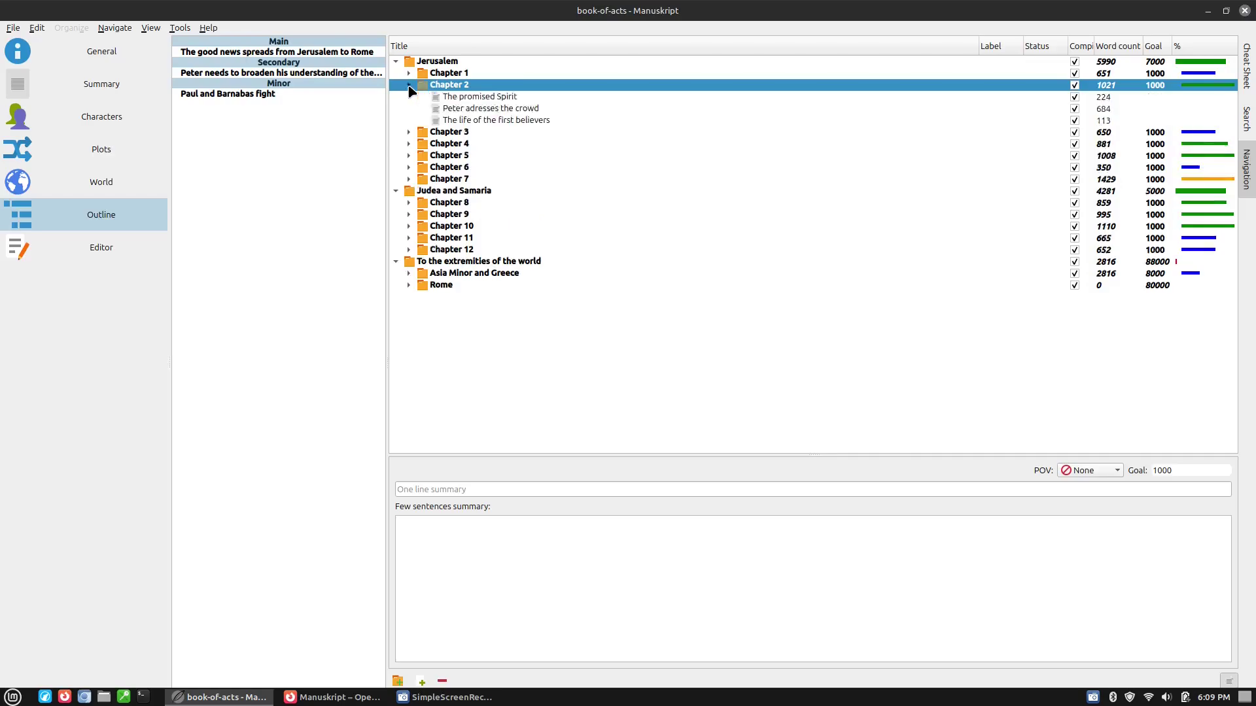
pyautogui.click(469, 98)
pyautogui.click(471, 110)
pyautogui.click(472, 121)
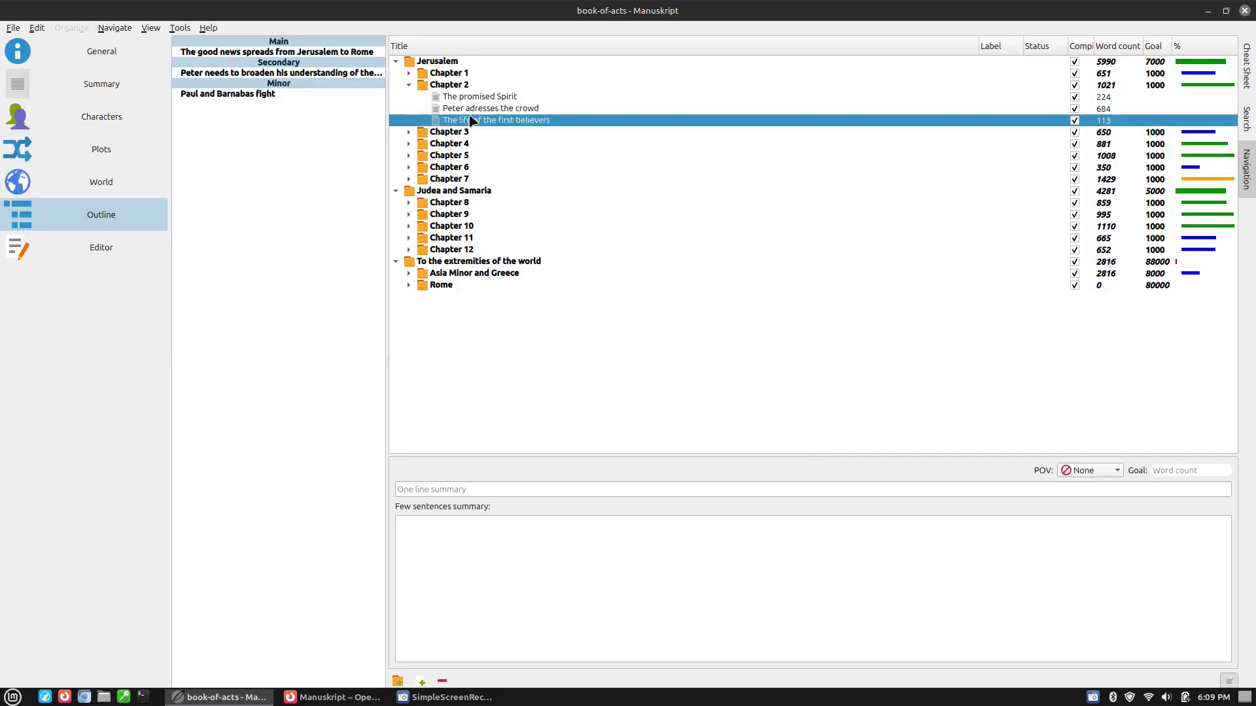
pyautogui.click(461, 87)
pyautogui.click(451, 108)
pyautogui.click(447, 121)
pyautogui.click(409, 132)
pyautogui.click(452, 144)
pyautogui.click(458, 156)
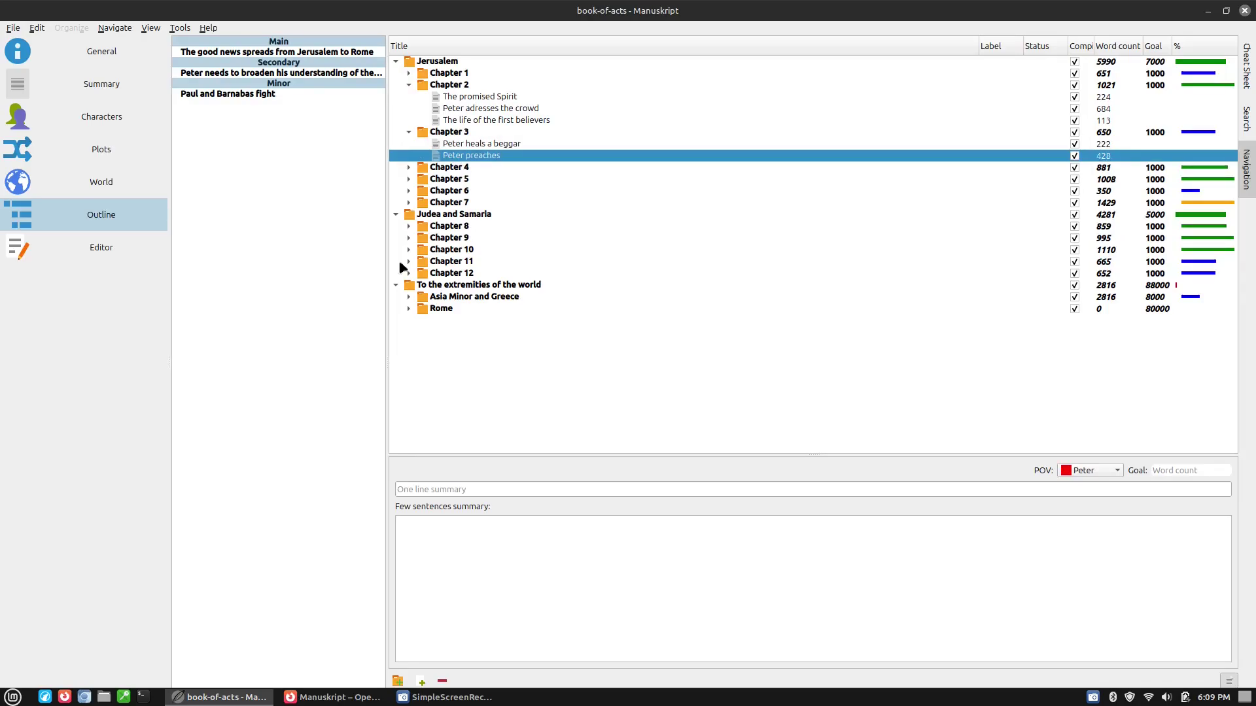
pyautogui.click(120, 244)
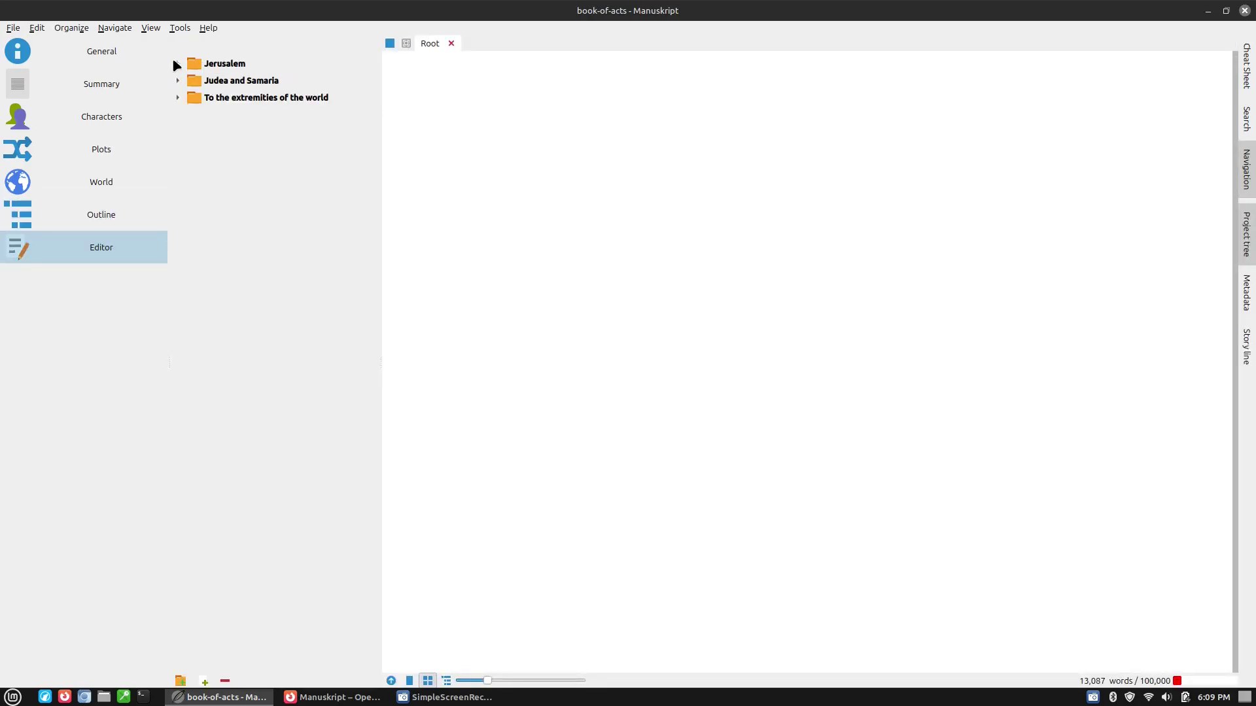
# Step: Expand Jerusalem's Chapter 1 and step through its scenes to Matthias chosen to replace Judas
pyautogui.click(176, 63)
pyautogui.click(229, 81)
pyautogui.click(191, 80)
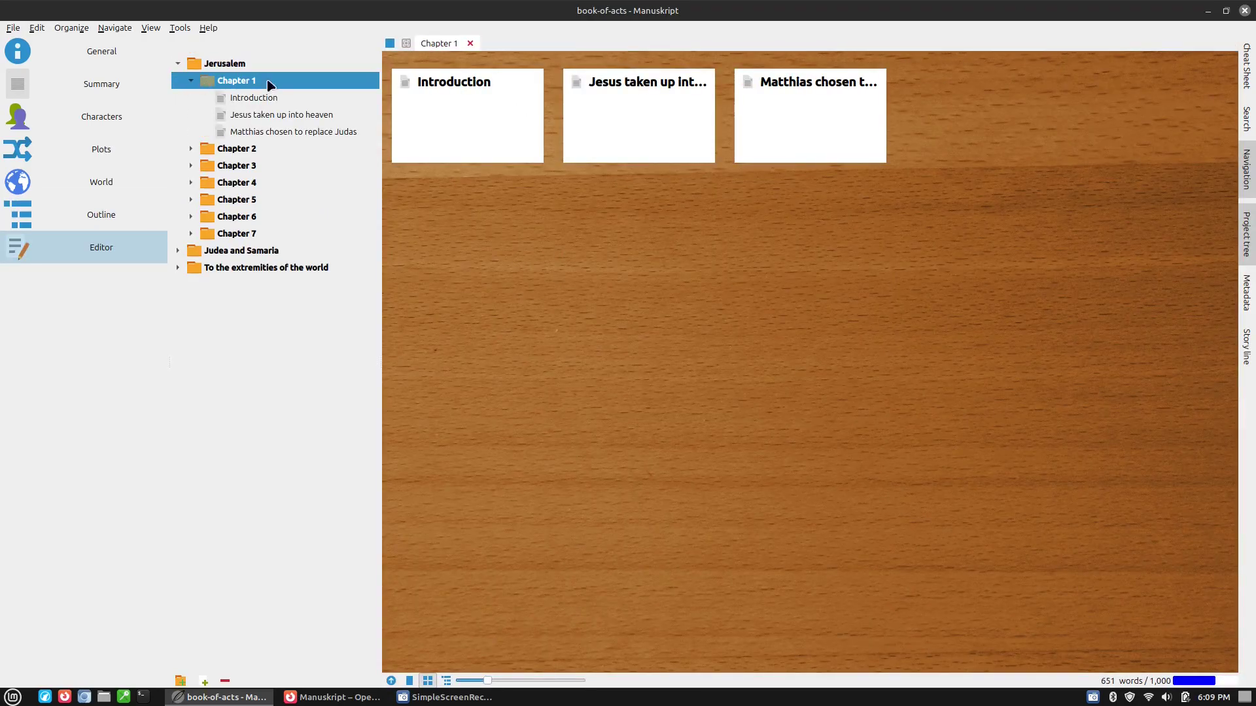
pyautogui.click(264, 98)
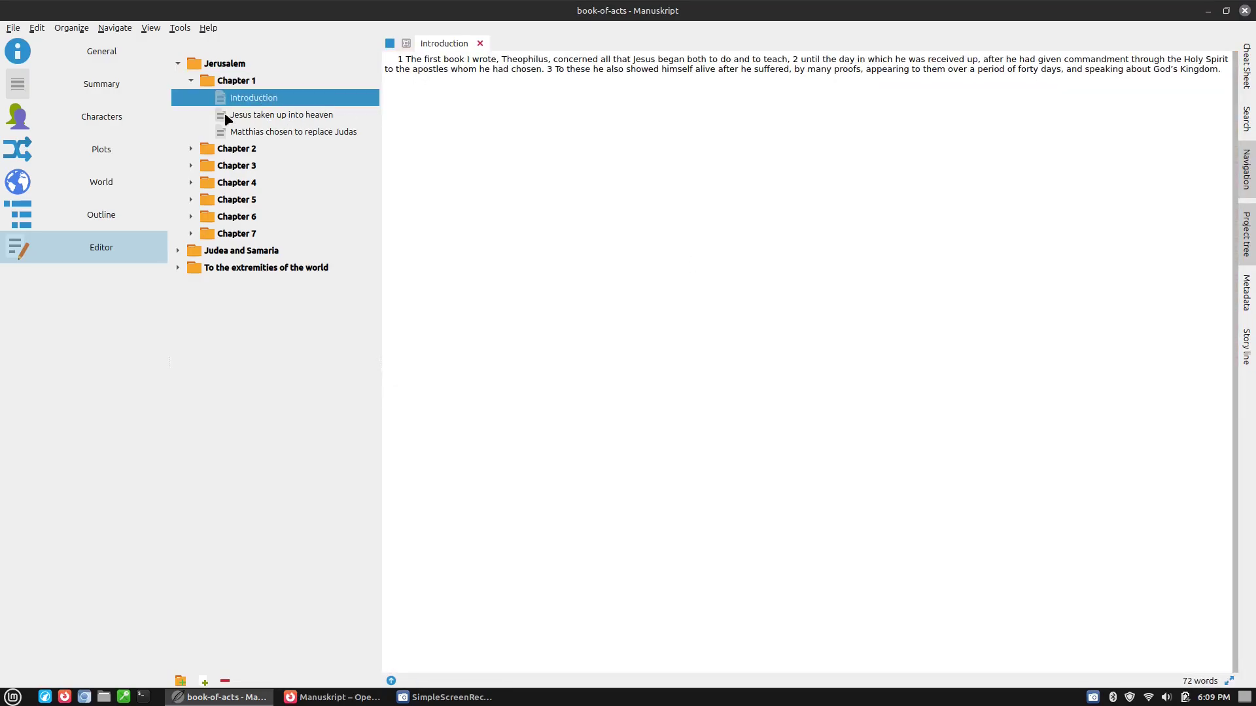
pyautogui.click(256, 122)
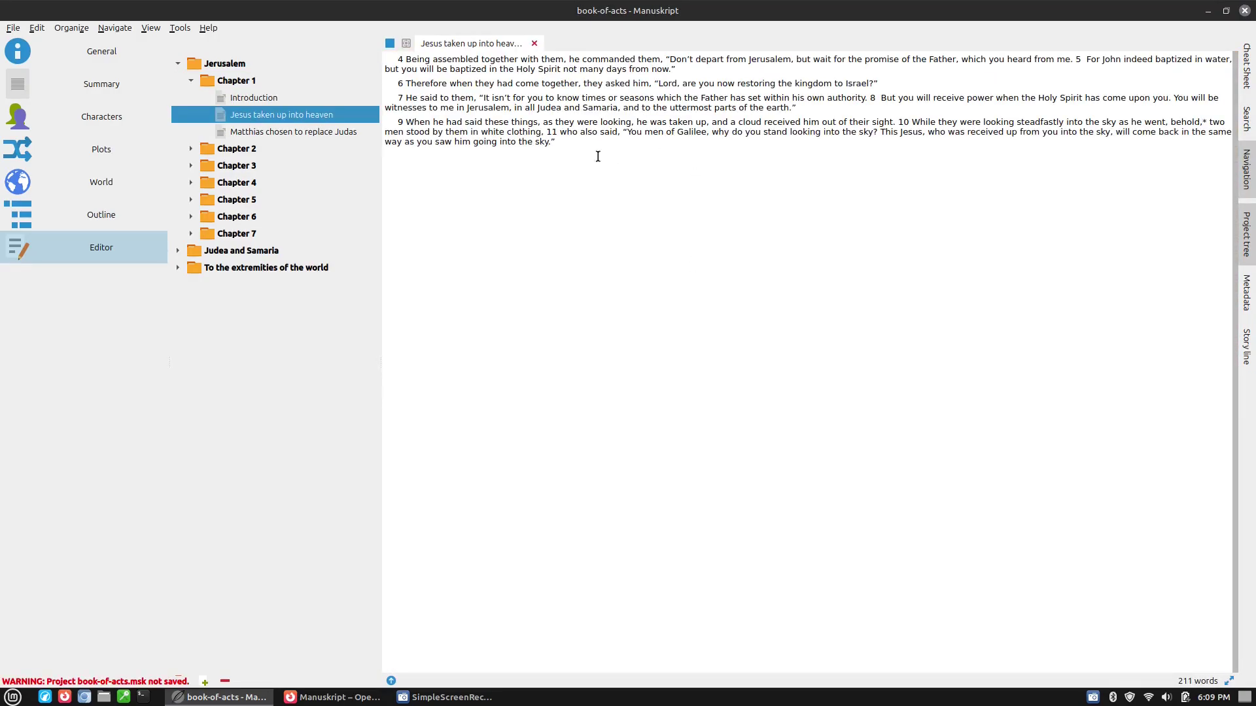
pyautogui.click(297, 133)
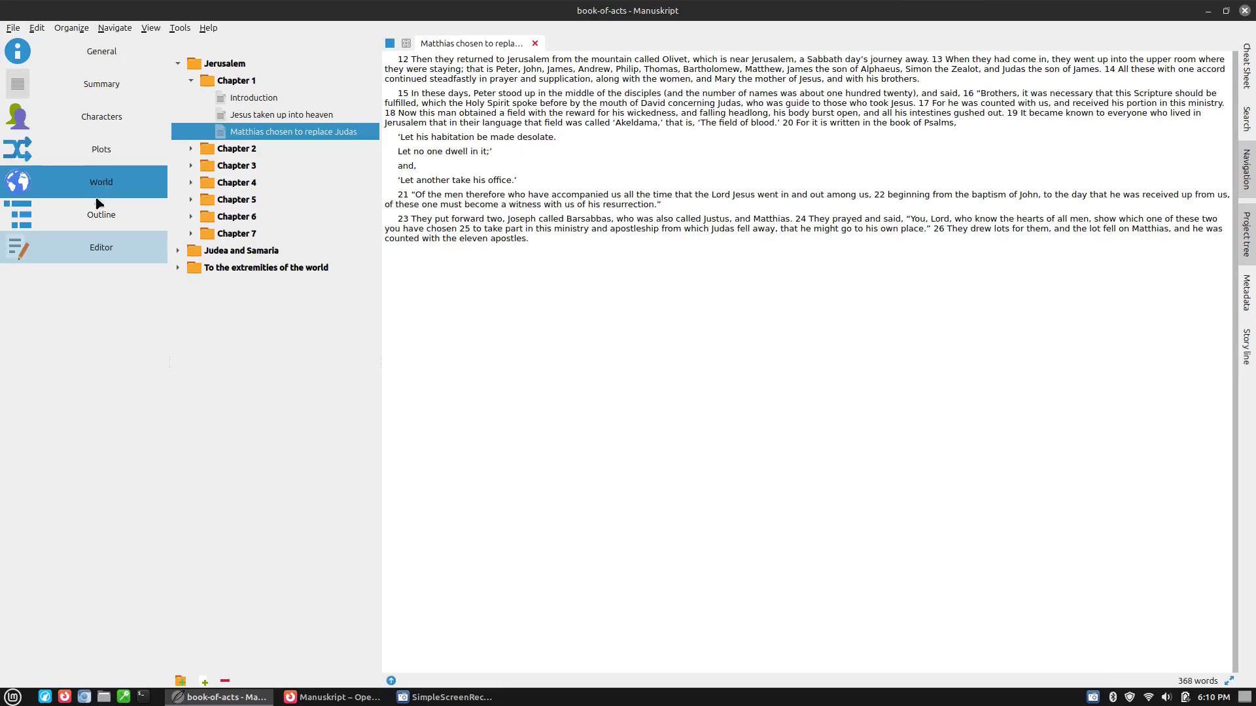
pyautogui.click(13, 29)
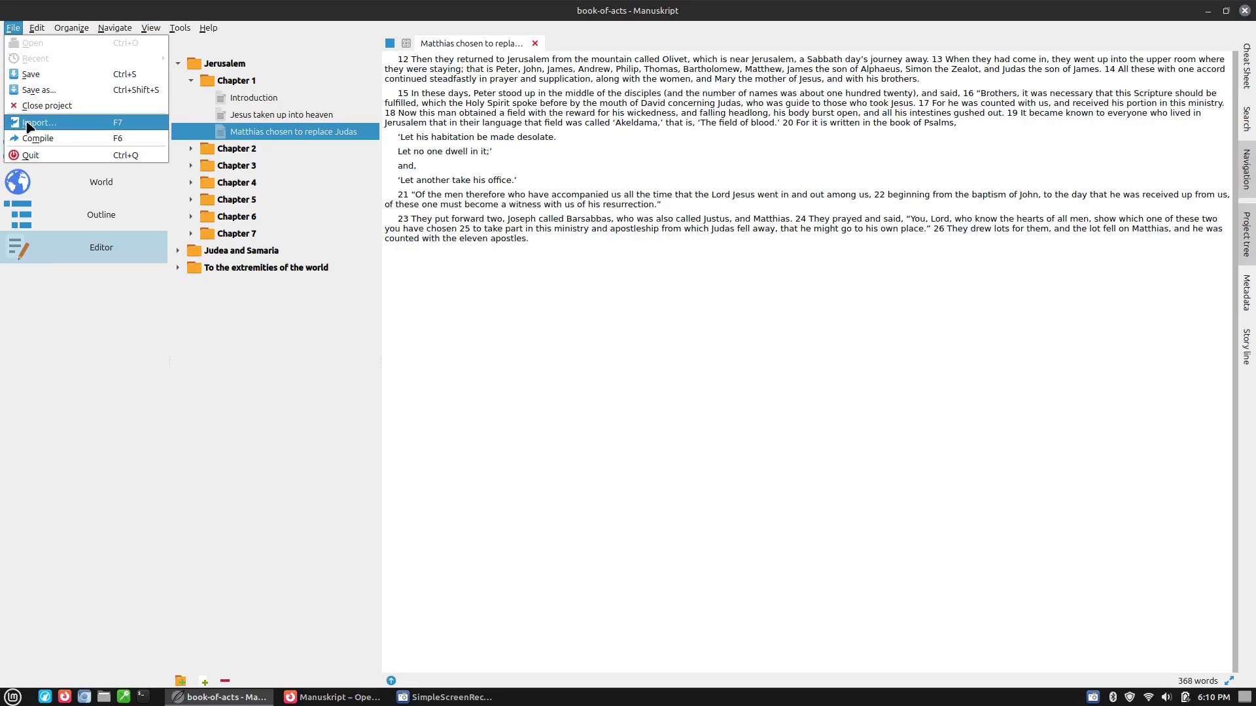
pyautogui.click(37, 139)
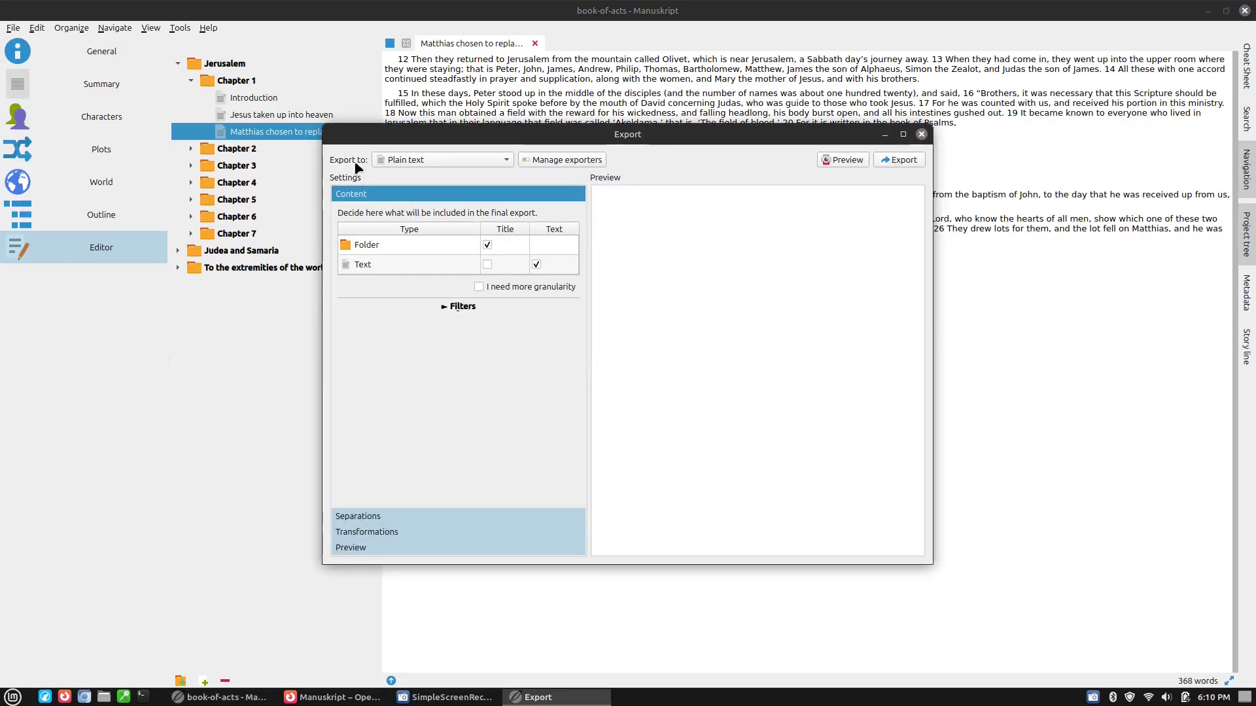
pyautogui.click(504, 160)
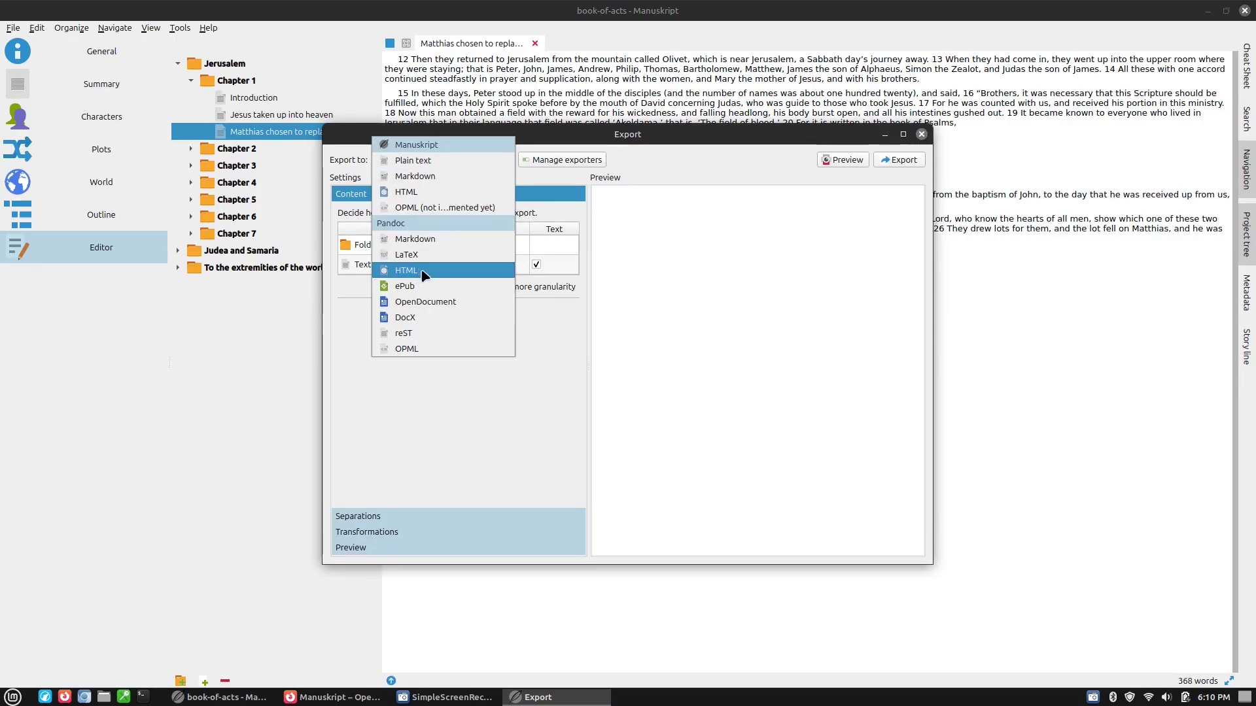
pyautogui.click(499, 409)
pyautogui.click(455, 314)
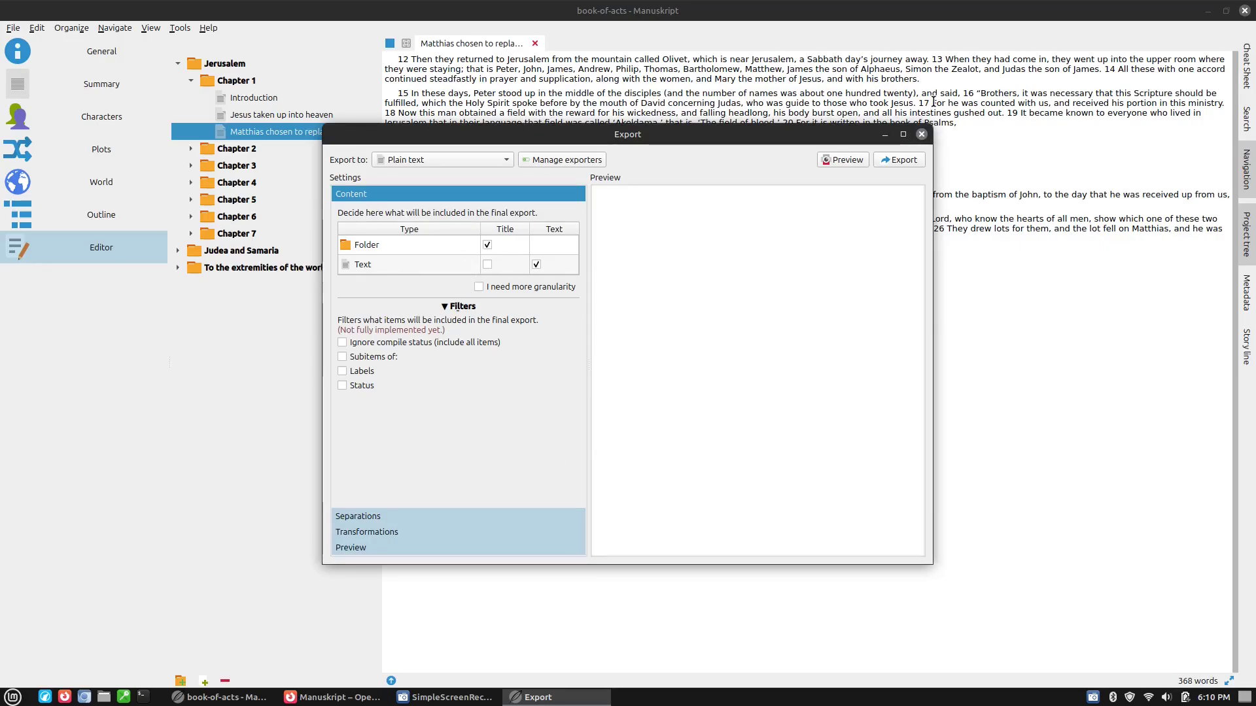
# Step: Close the export settings and Manuskript, then relaunch Manuskript from the application menu
pyautogui.click(921, 135)
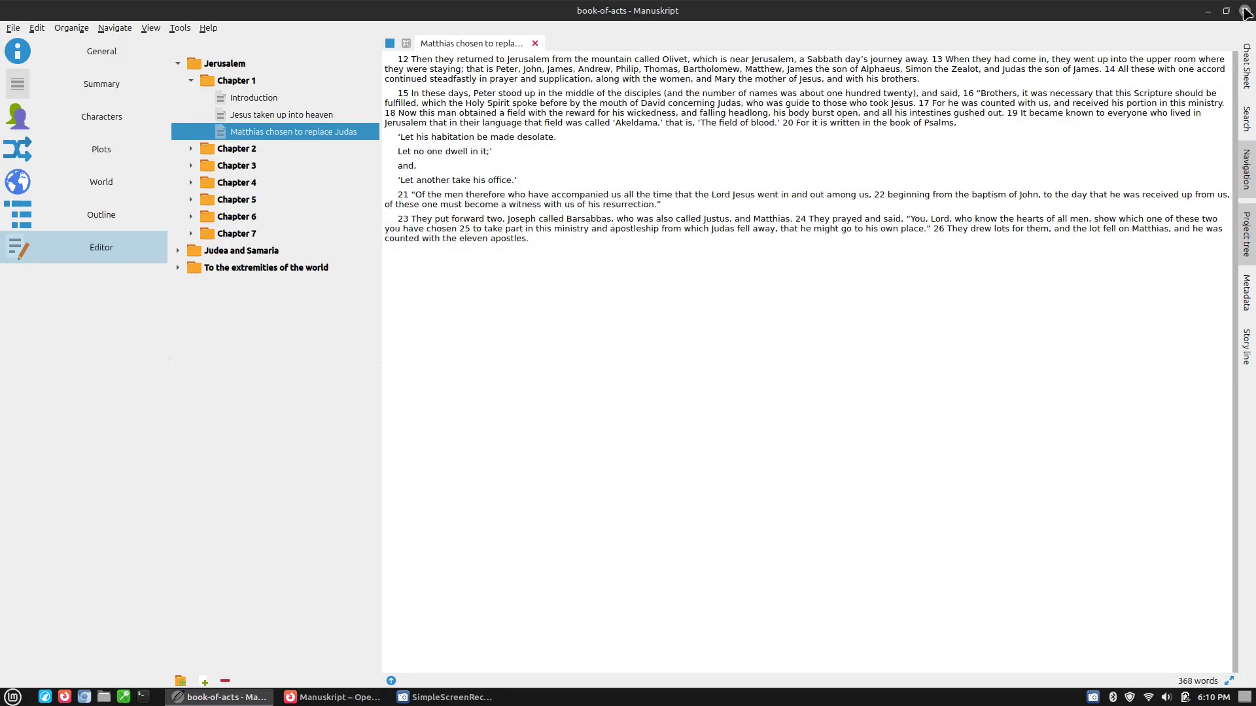
pyautogui.click(1244, 11)
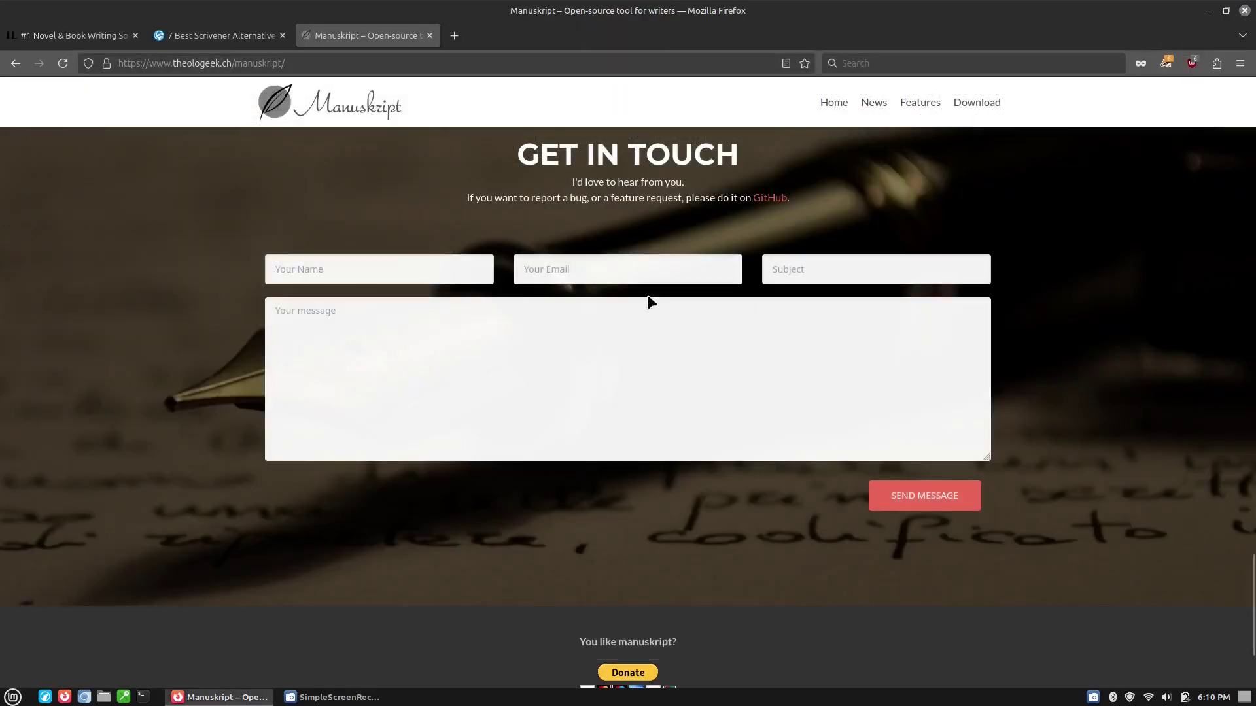
pyautogui.press('super')
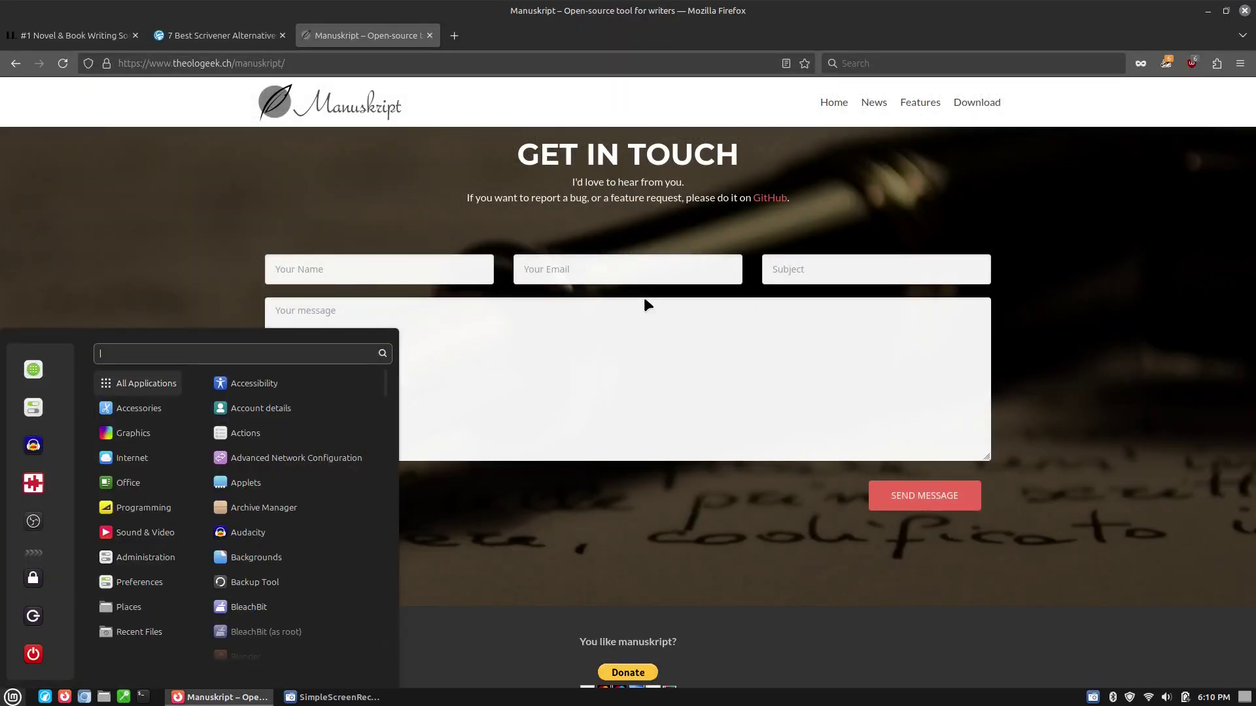
pyautogui.write('man')
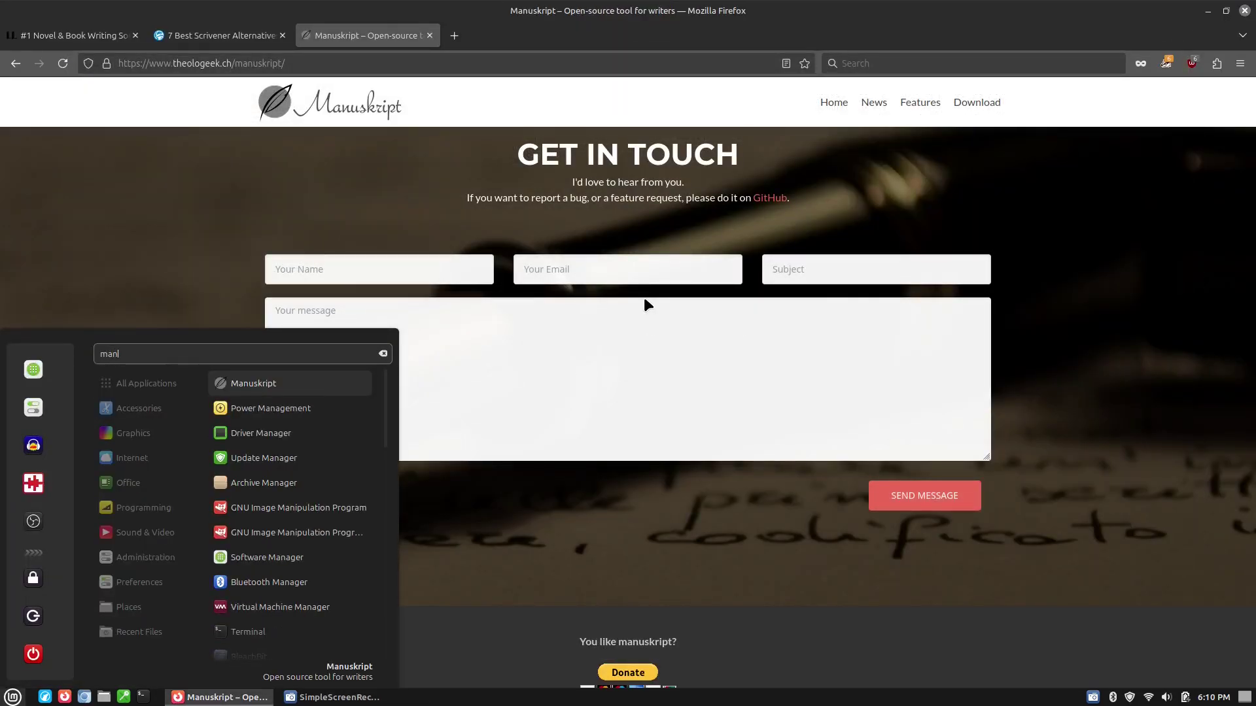
pyautogui.press('Return')
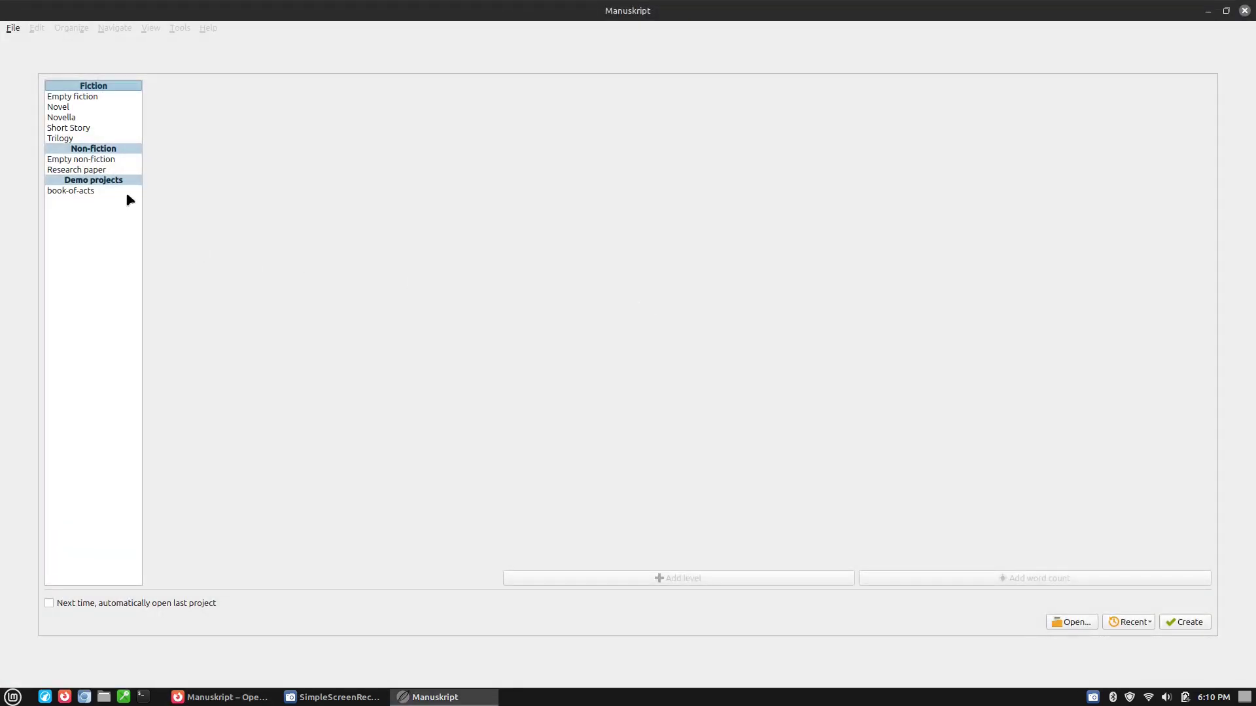
# Step: Open discipleship.msk from the Desktop and view the book's general information
pyautogui.click(13, 28)
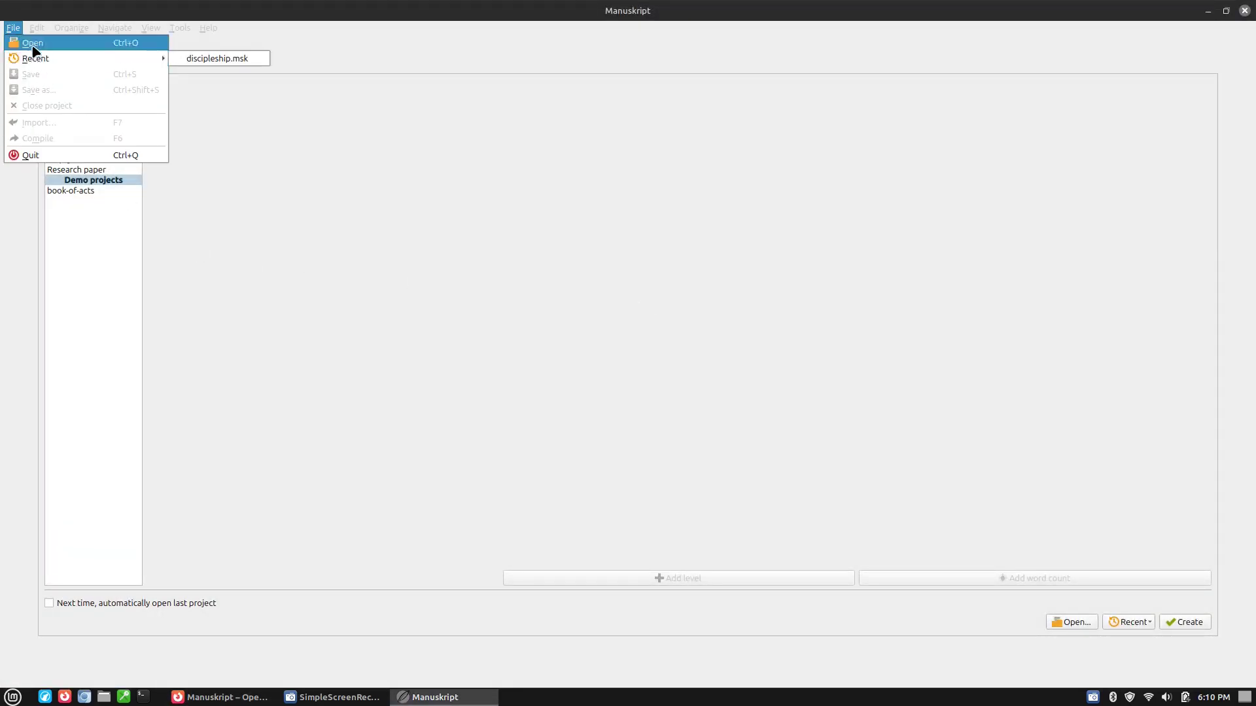
pyautogui.click(33, 43)
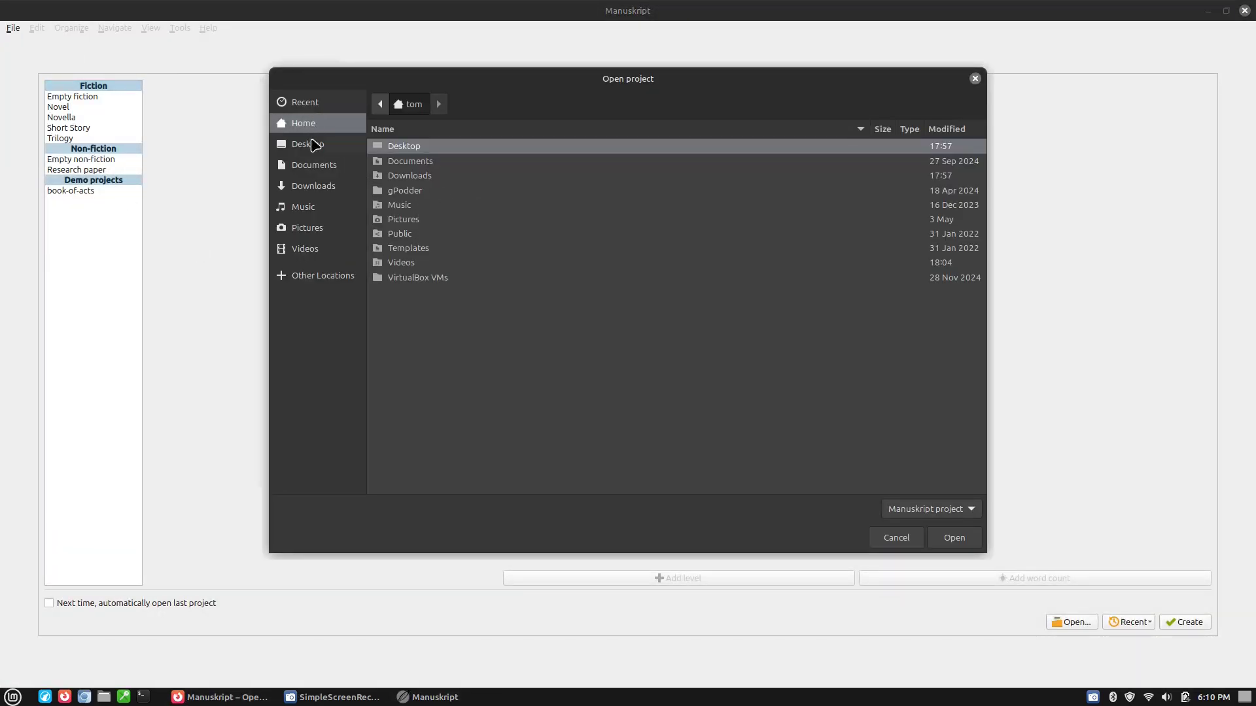
pyautogui.click(312, 144)
pyautogui.doubleClick(428, 263)
pyautogui.click(77, 57)
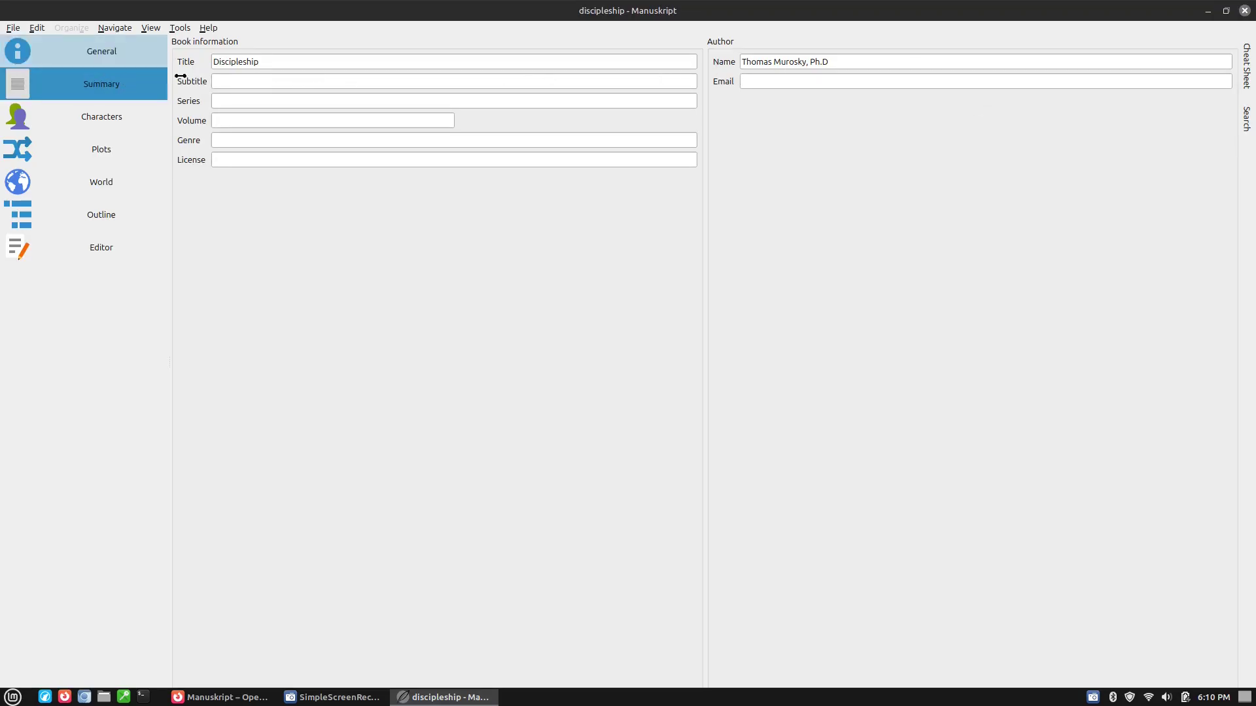
# Step: Show the book's one-paragraph summary, then list the project's characters
pyautogui.click(105, 85)
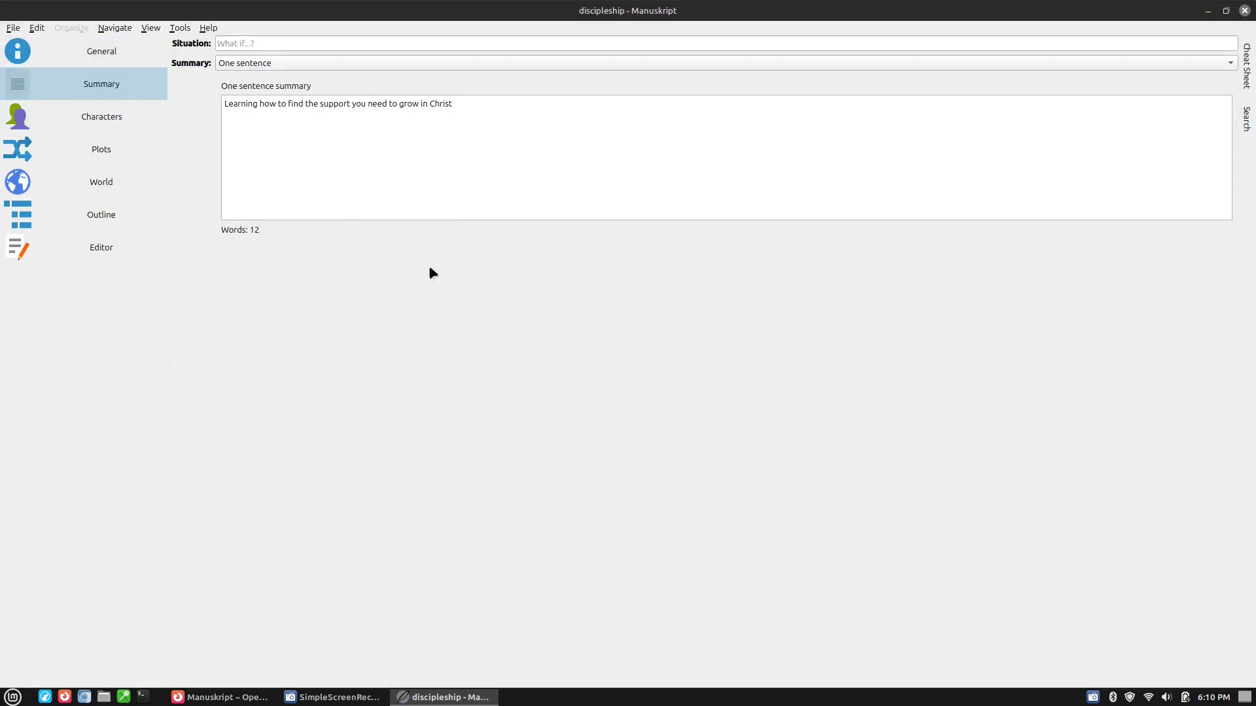
pyautogui.click(378, 64)
pyautogui.click(373, 80)
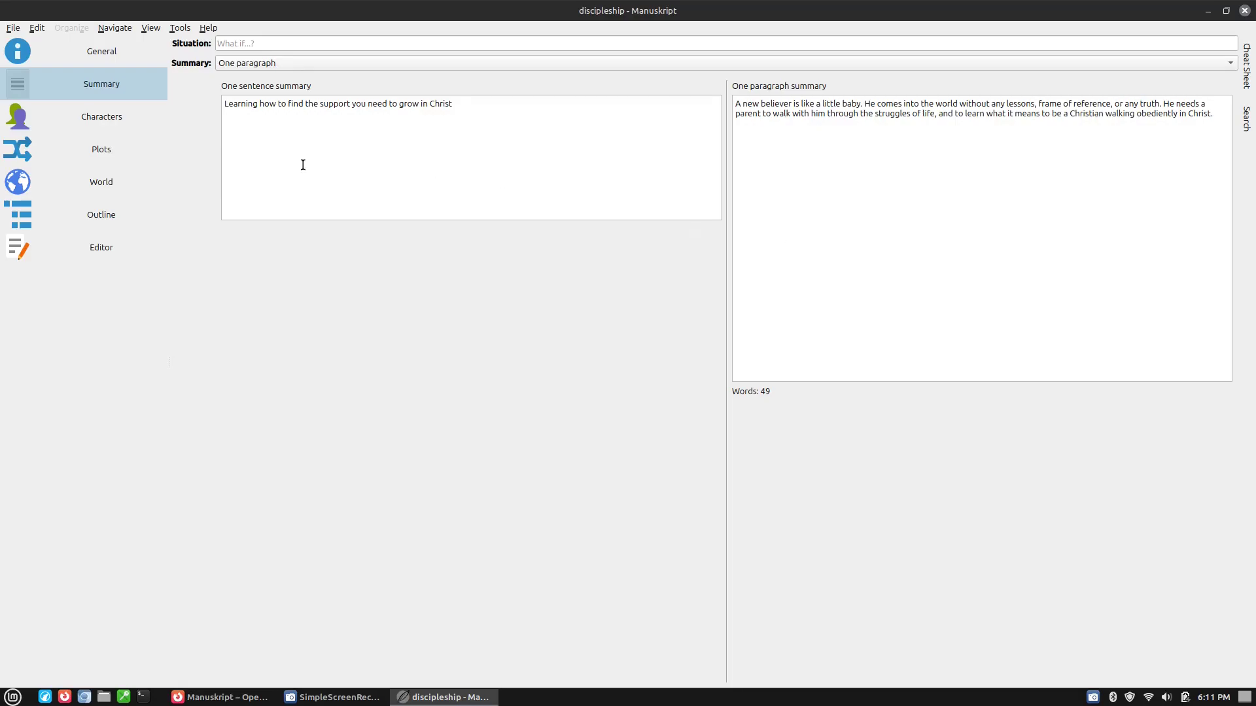
pyautogui.click(123, 123)
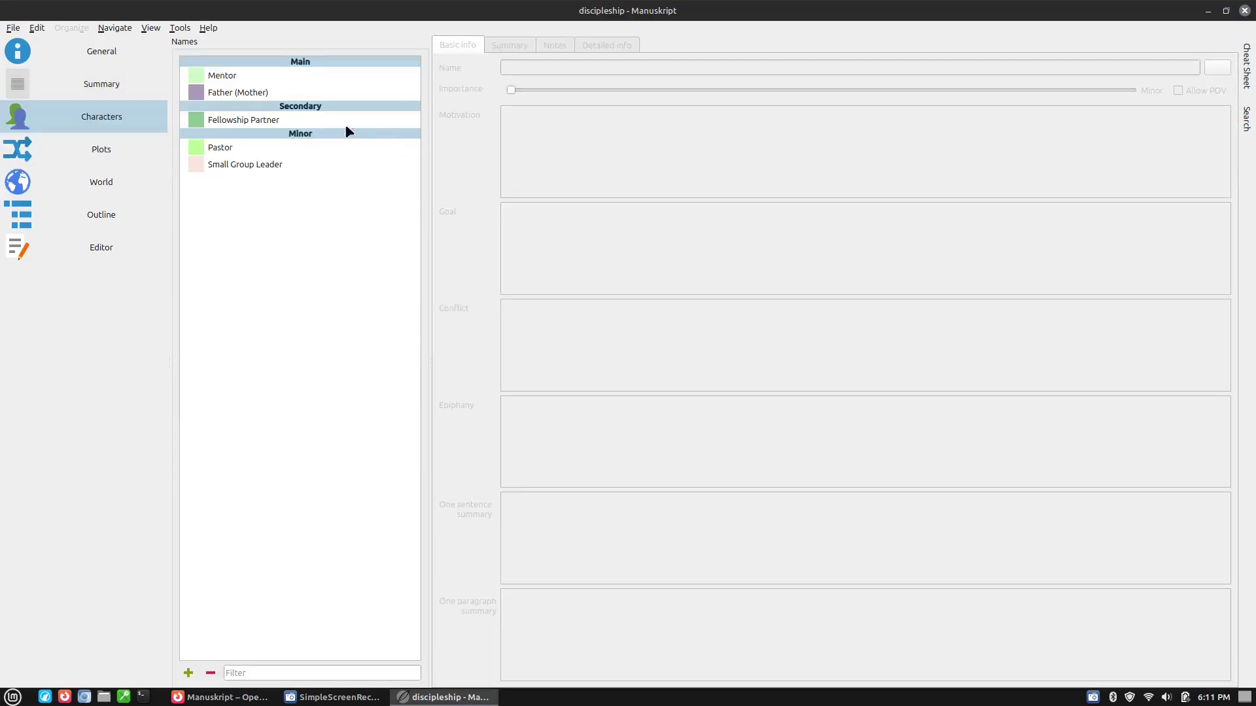
# Step: View the details of Mentor, Father (Mother), Fellowship Partner, Pastor and Small Group Leader
pyautogui.click(240, 80)
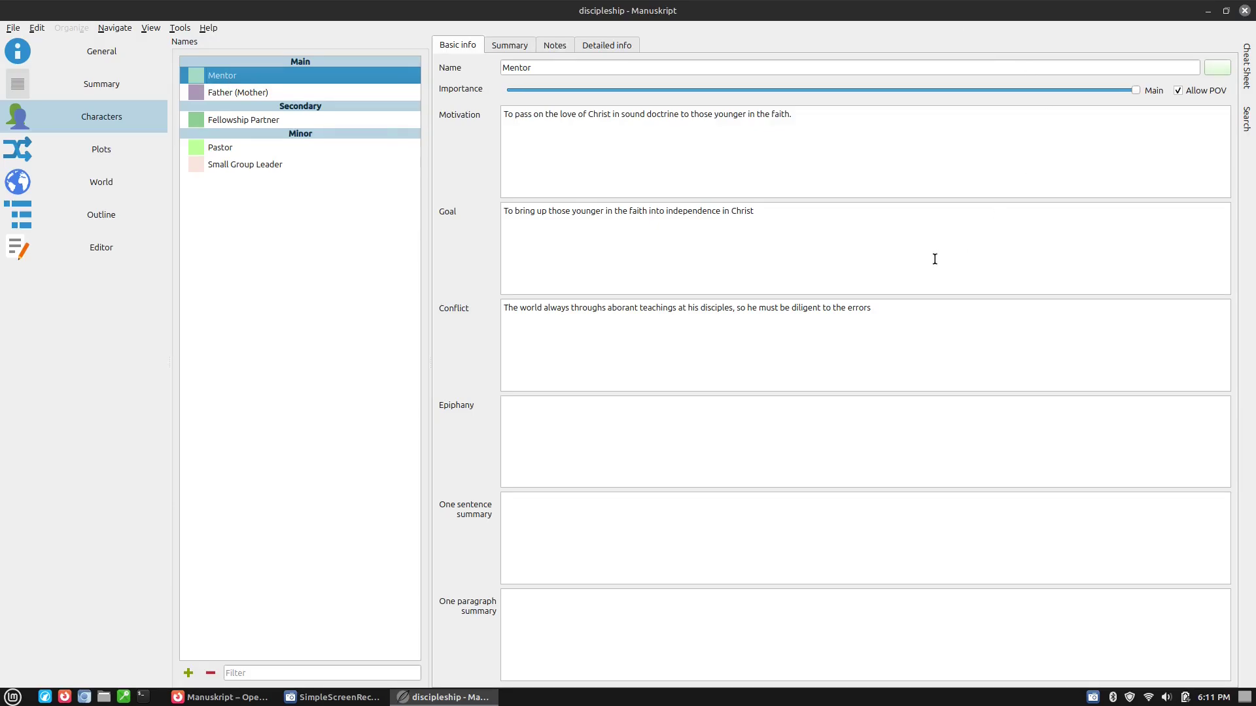
pyautogui.click(264, 98)
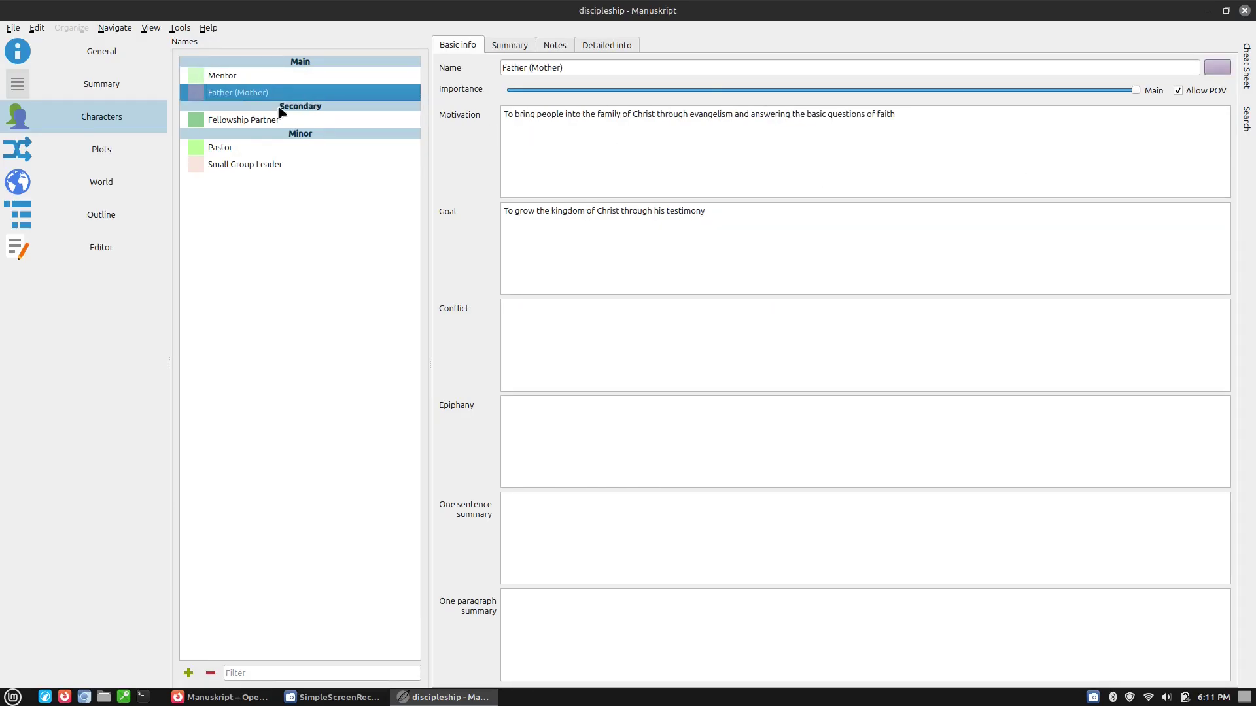
pyautogui.click(252, 120)
pyautogui.click(261, 153)
pyautogui.click(257, 164)
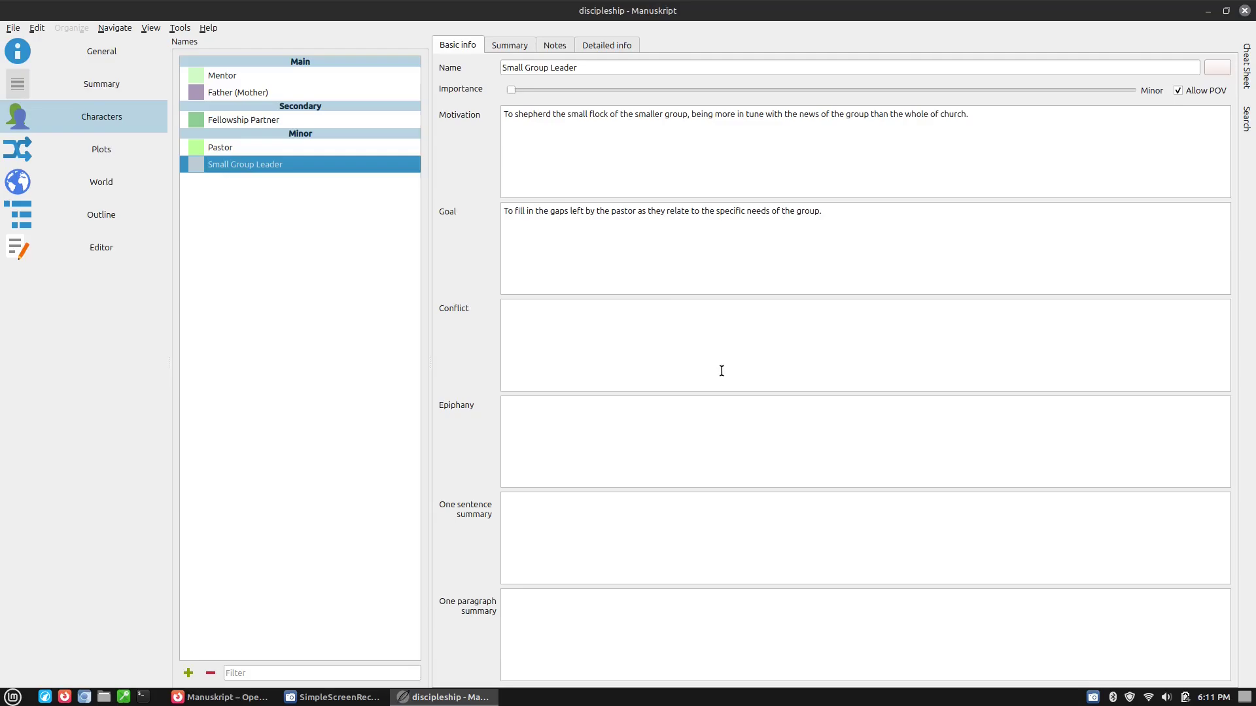
# Step: Browse Small Group Leader's summary, notes and info, then leave its Importance at Minor
pyautogui.click(514, 52)
pyautogui.click(562, 46)
pyautogui.click(601, 47)
pyautogui.click(478, 50)
pyautogui.click(748, 90)
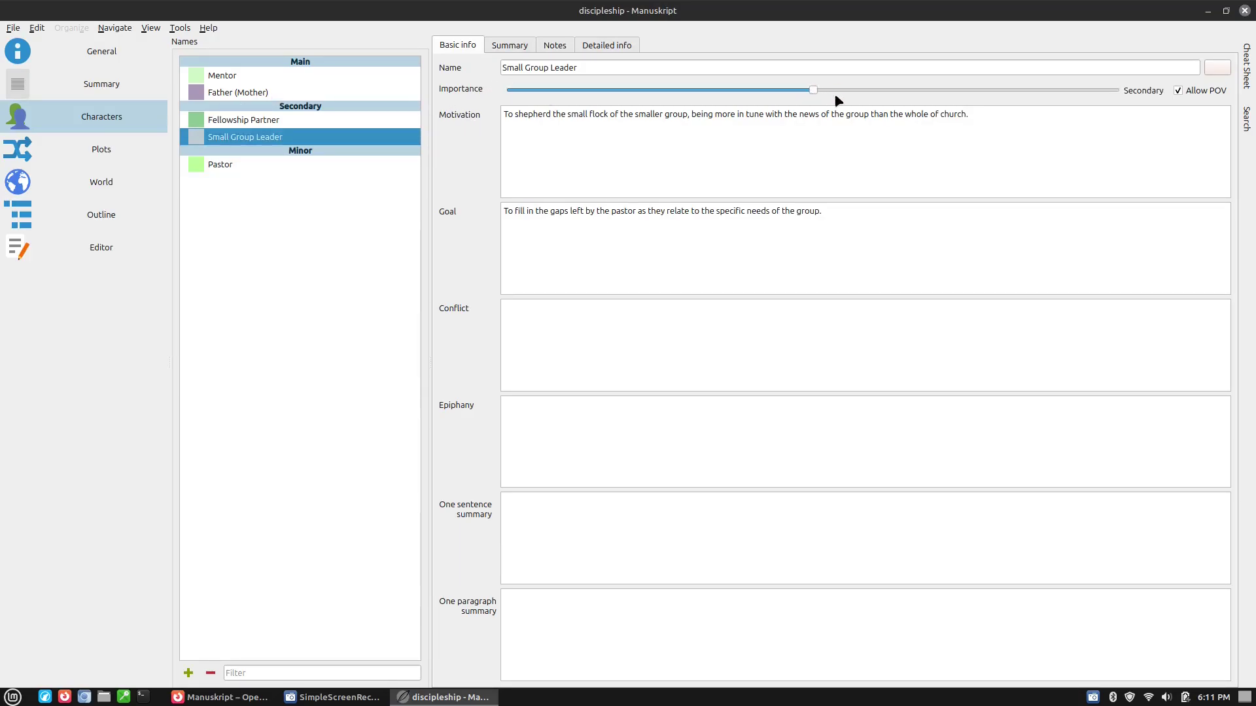
pyautogui.click(981, 93)
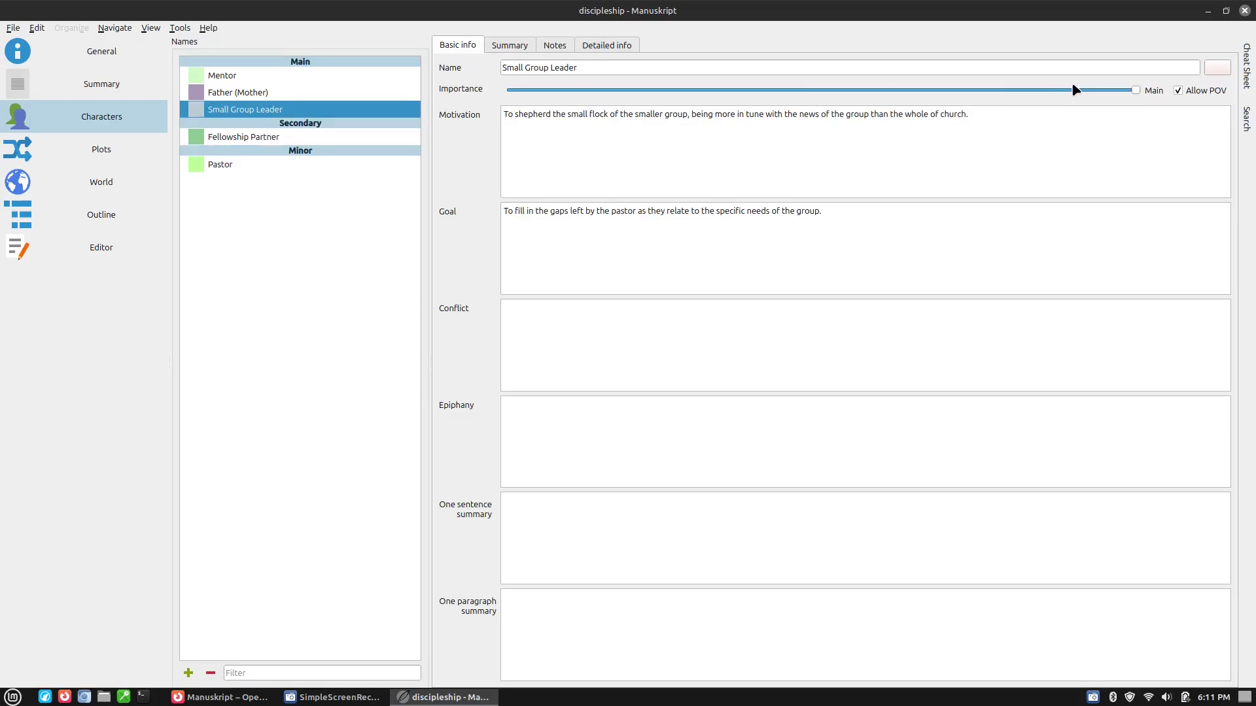
pyautogui.click(1017, 97)
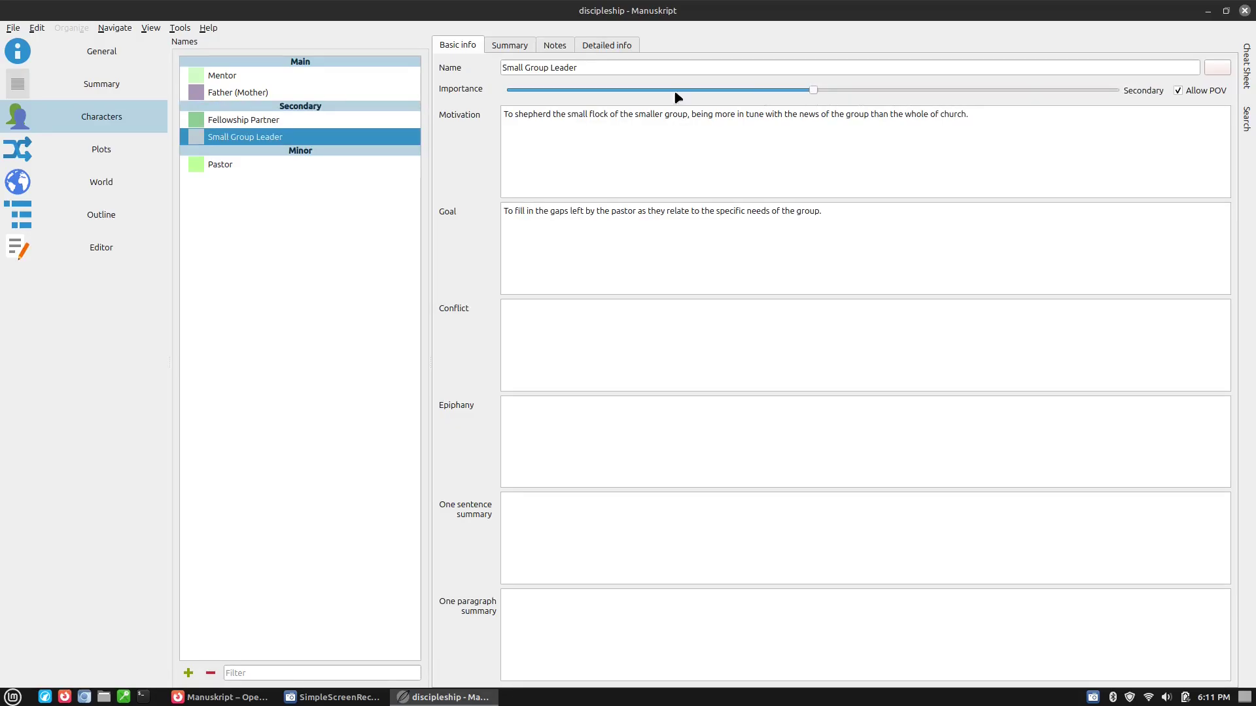
pyautogui.click(677, 97)
# Step: Move through Plots and World to the Outline, expanding all three top-level parts
pyautogui.click(81, 140)
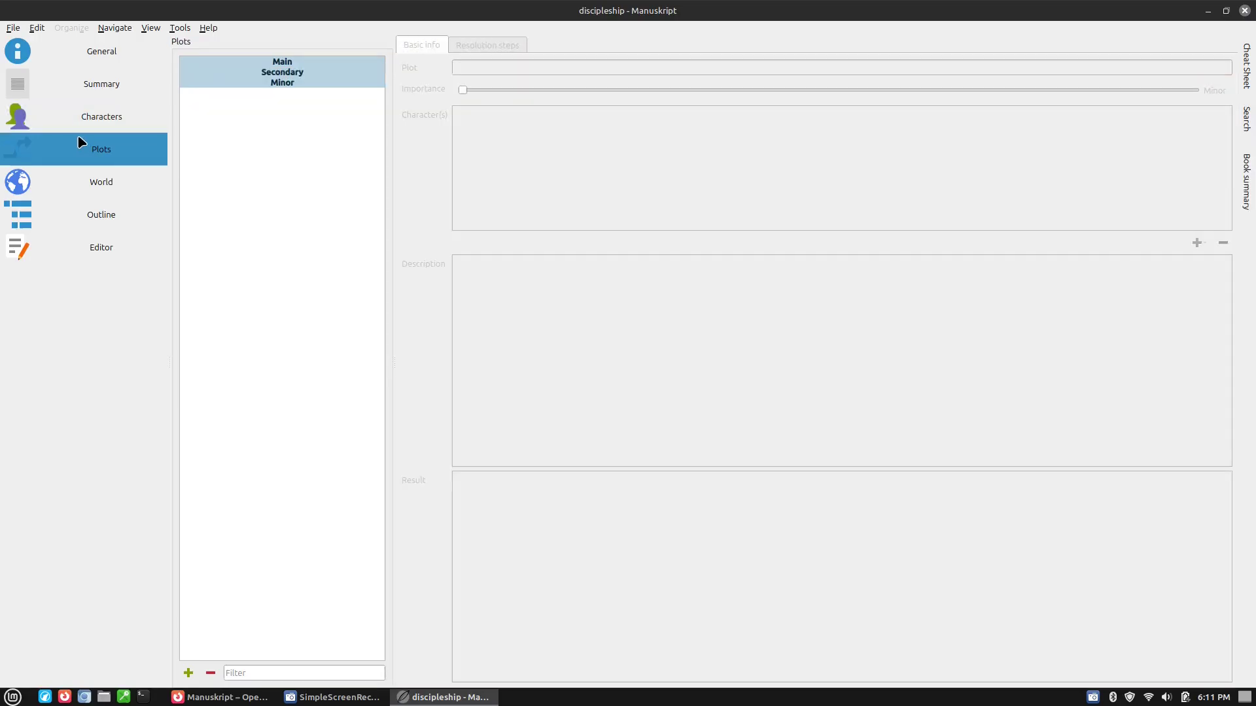
pyautogui.click(96, 188)
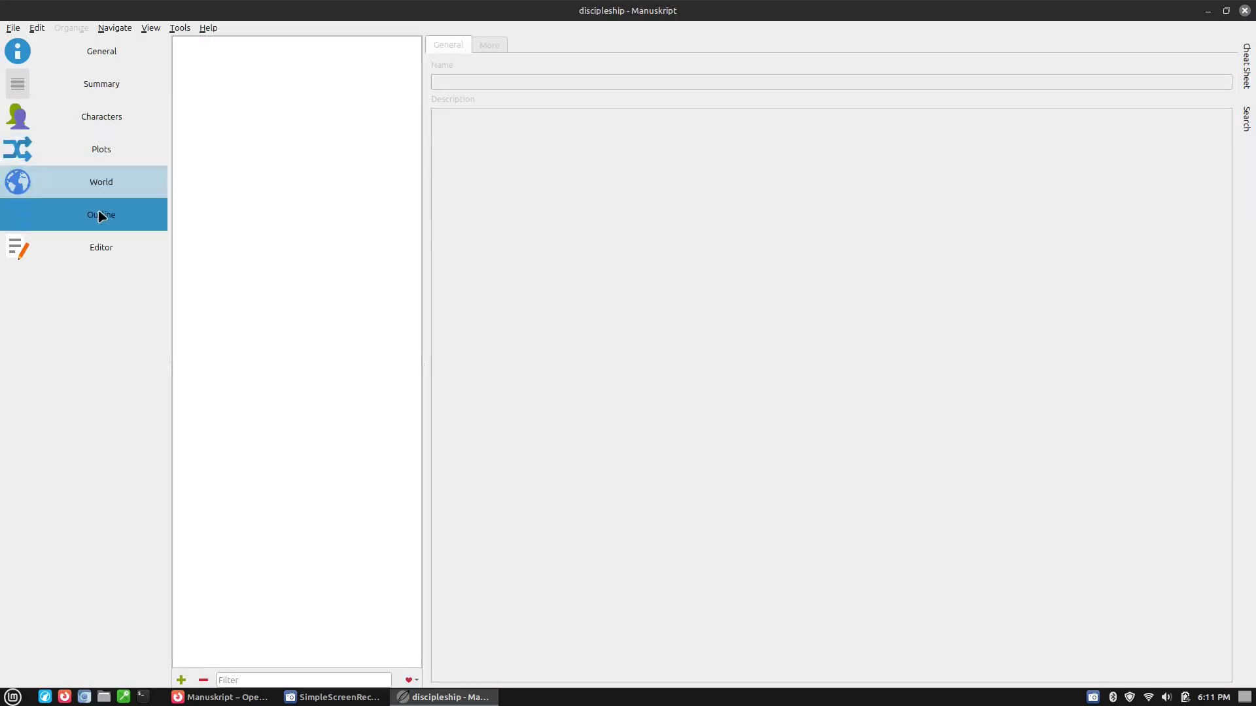
pyautogui.click(98, 219)
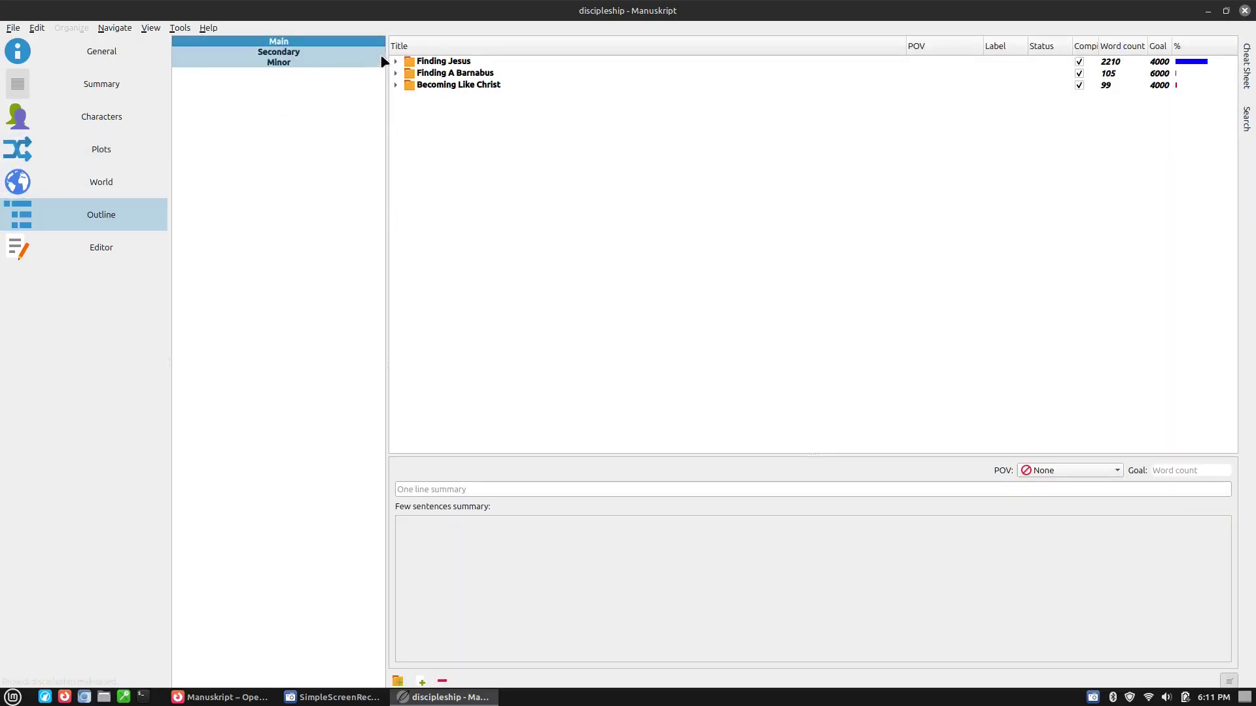
pyautogui.click(395, 63)
pyautogui.click(395, 96)
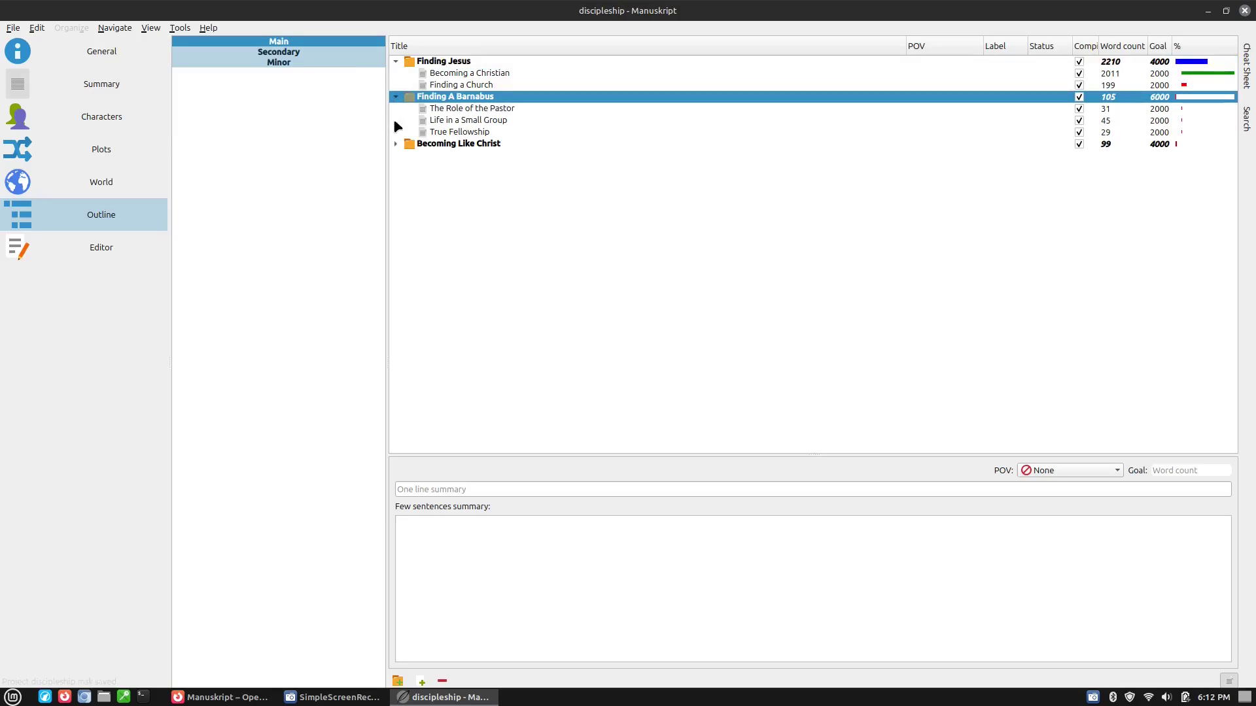
pyautogui.click(396, 144)
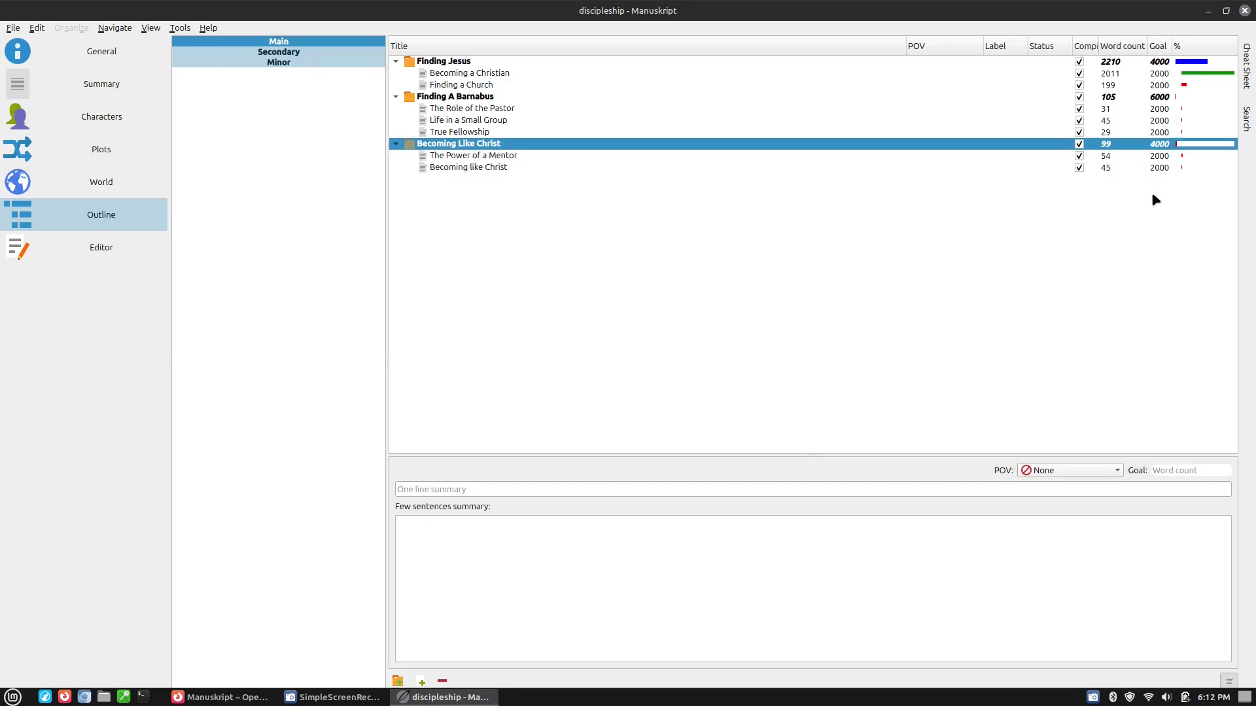
# Step: Check the goals of Becoming a Christian, Finding a Church and The Role of the Pastor
pyautogui.click(499, 77)
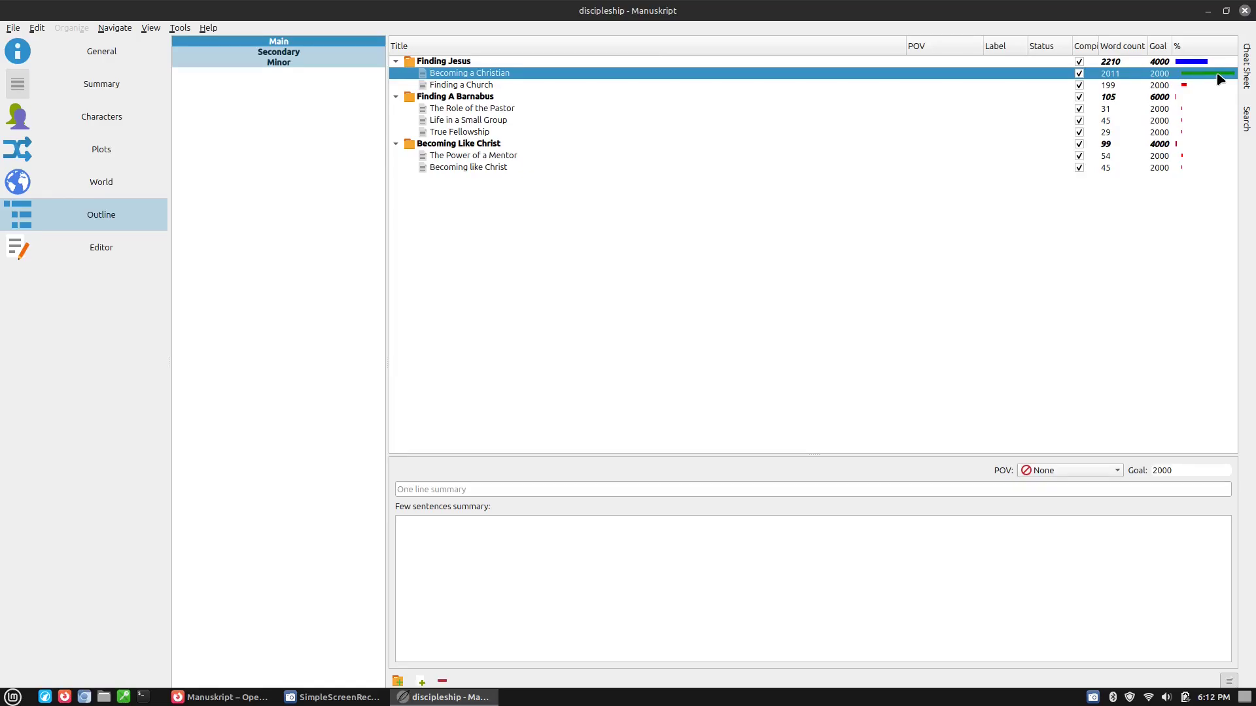
pyautogui.click(494, 85)
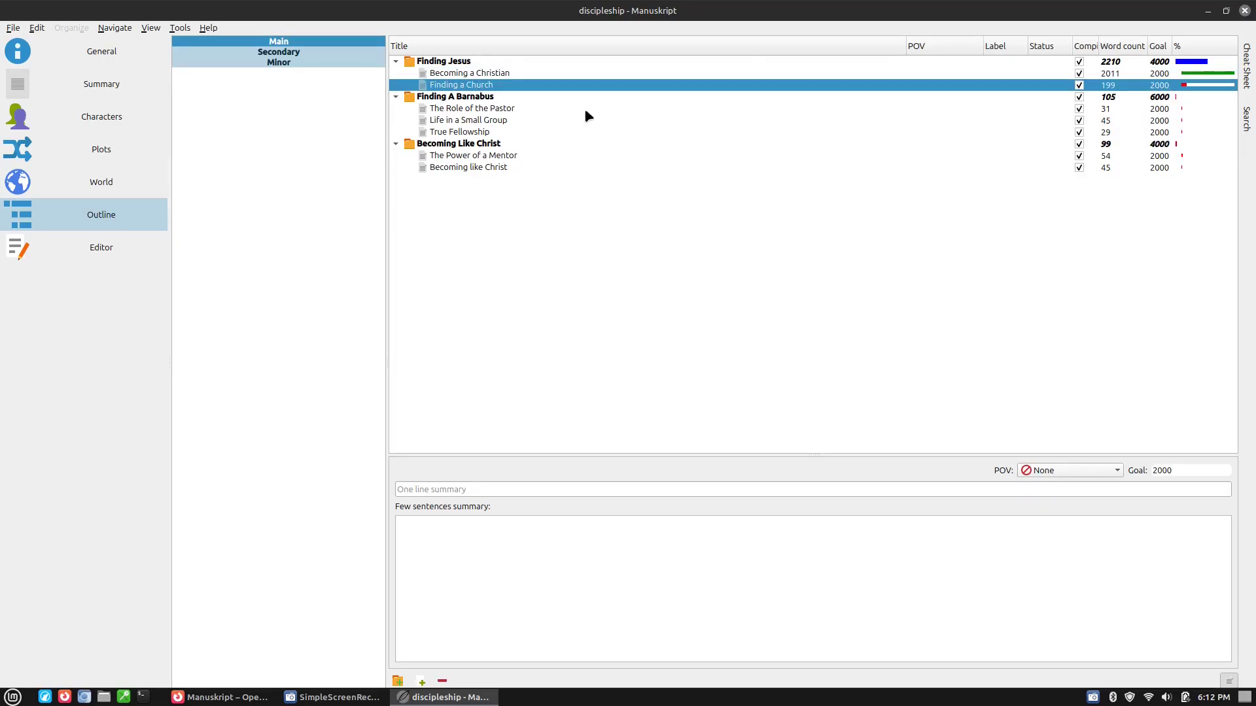
pyautogui.click(521, 110)
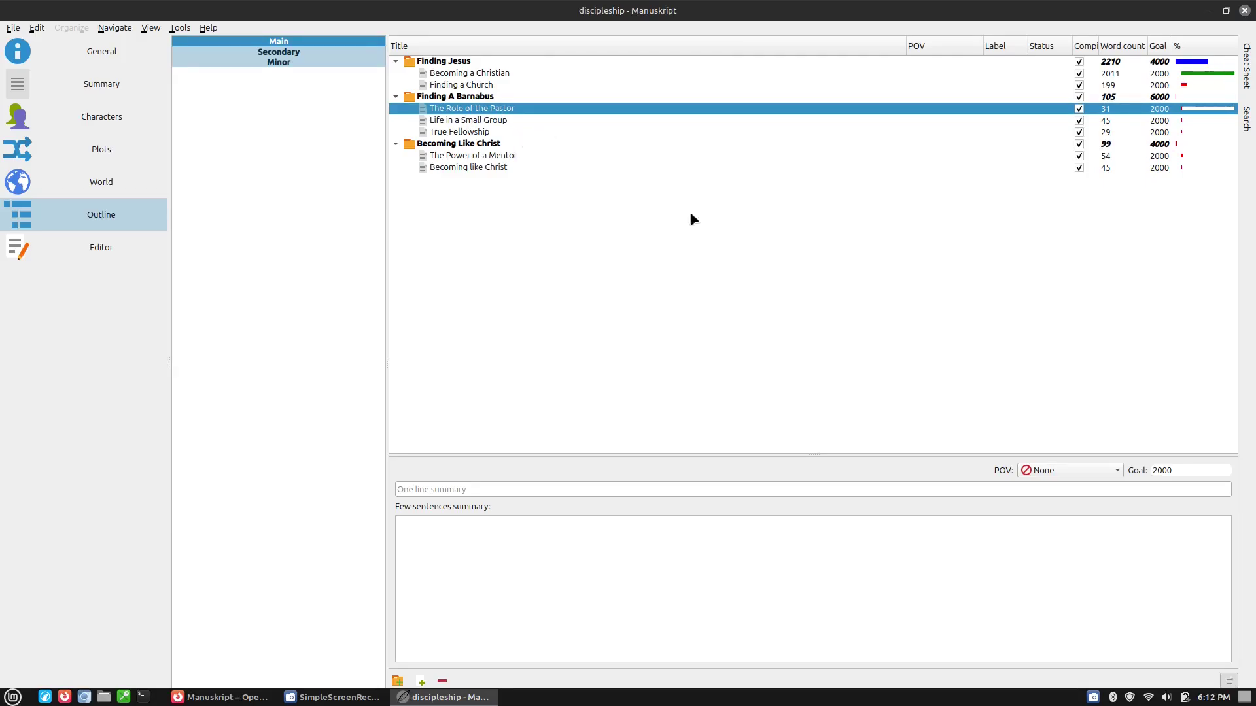
# Step: Browse the chapter texts from The Power of a Mentor through True Fellowship in the editor
pyautogui.click(131, 247)
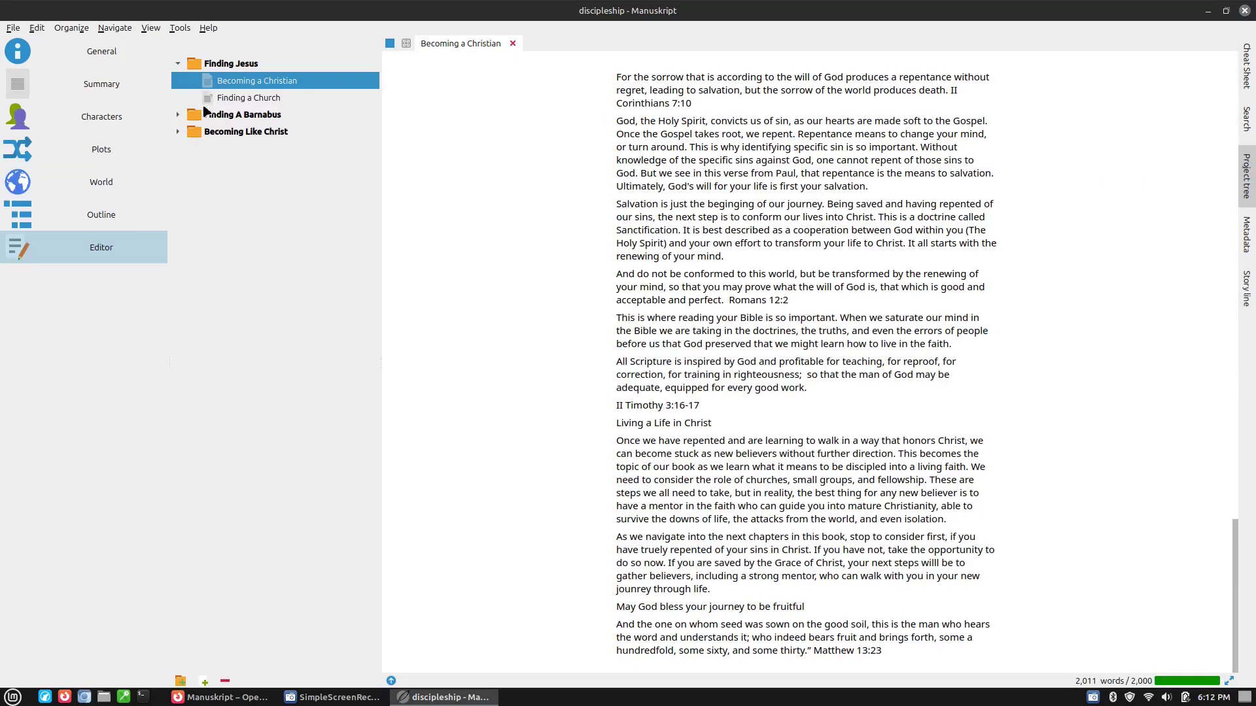
pyautogui.click(176, 134)
pyautogui.click(226, 153)
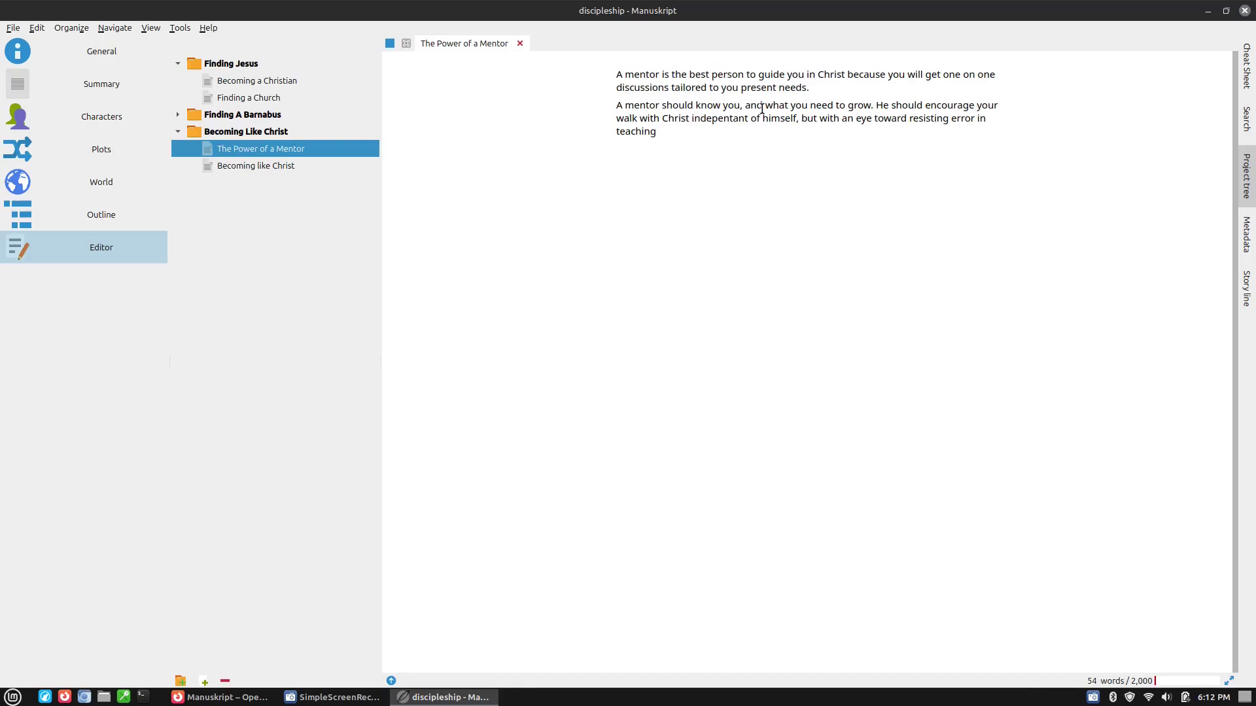
pyautogui.click(291, 167)
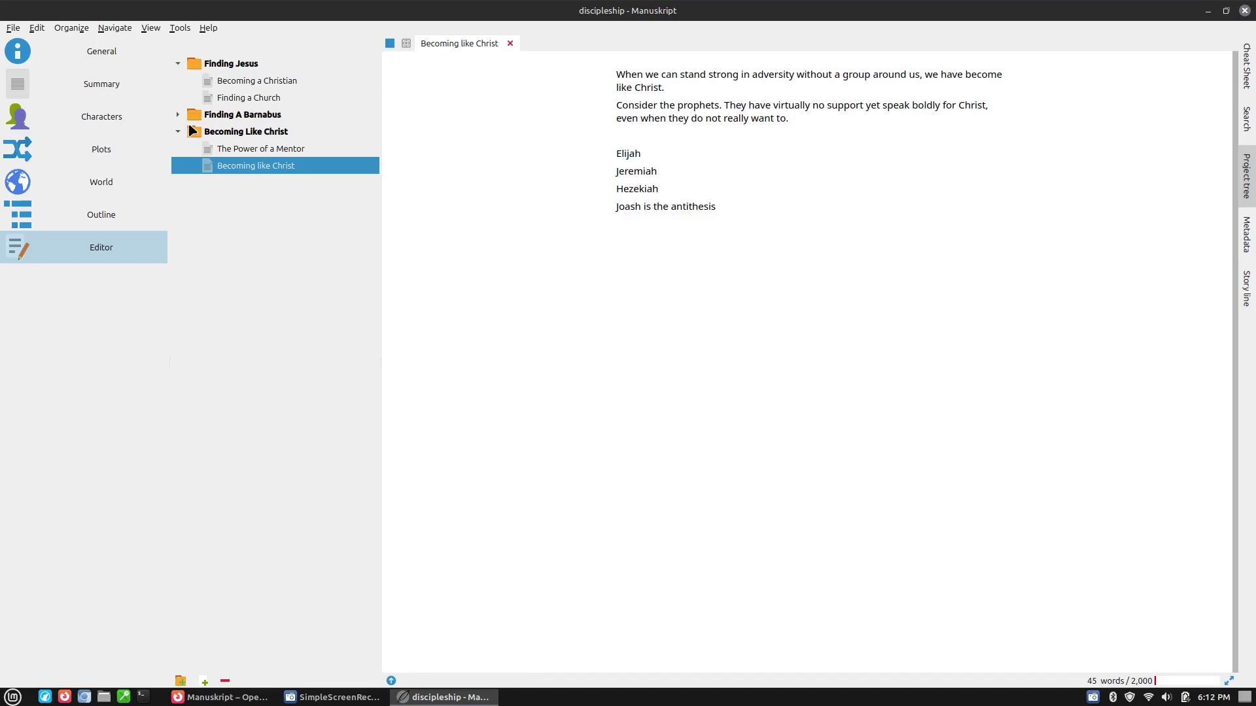
pyautogui.doubleClick(189, 132)
pyautogui.doubleClick(189, 115)
pyautogui.click(229, 133)
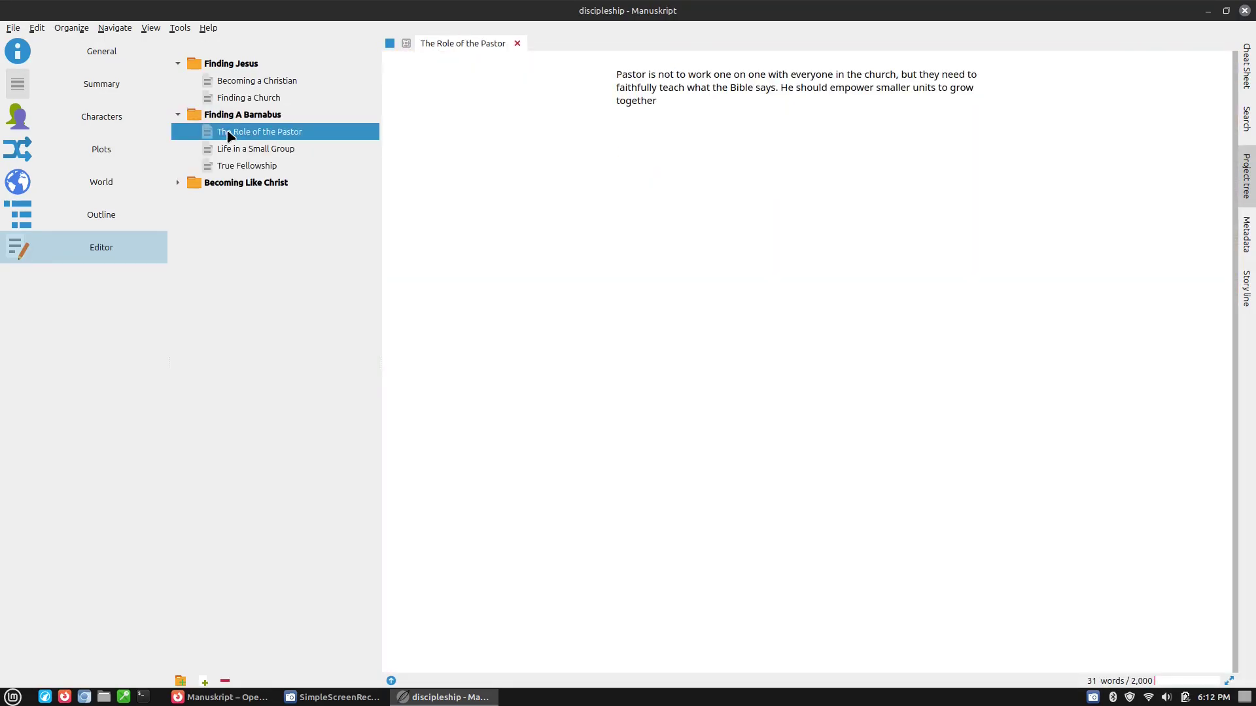
pyautogui.click(257, 154)
pyautogui.click(256, 167)
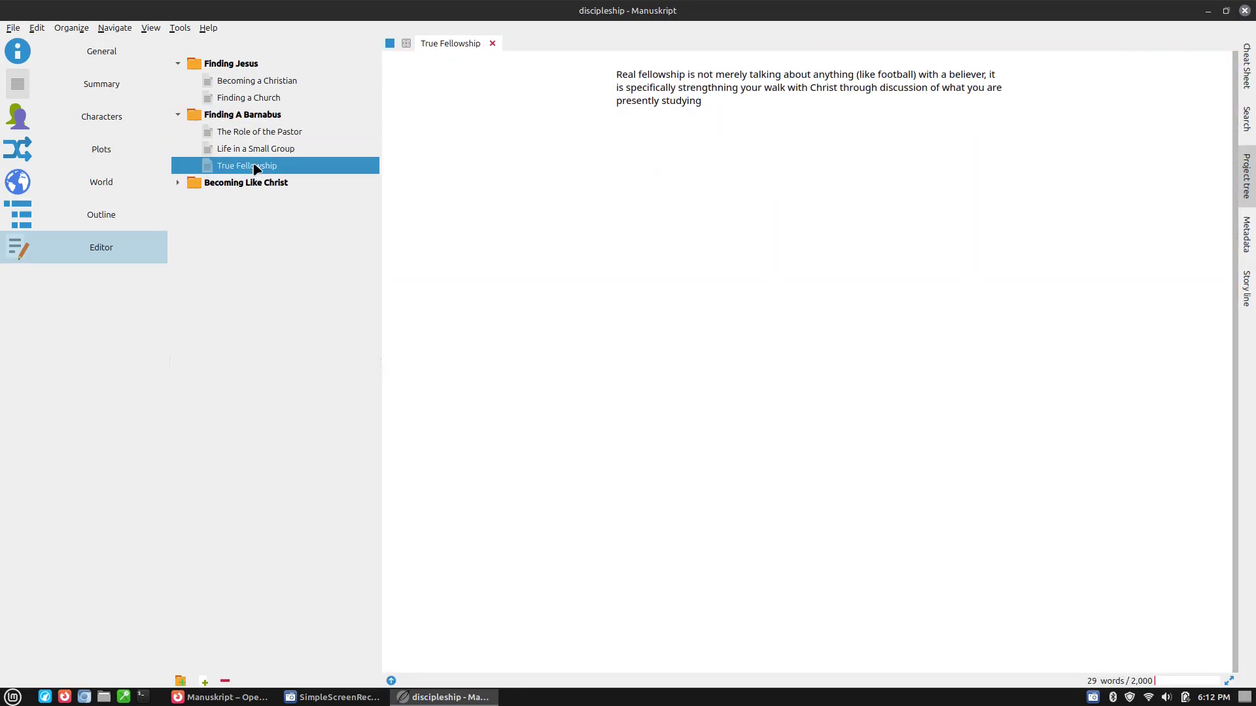
# Step: Open Becoming a Christian and select its opening quotation, Romans 10:14-15 and Acts 16:27-31
pyautogui.click(255, 81)
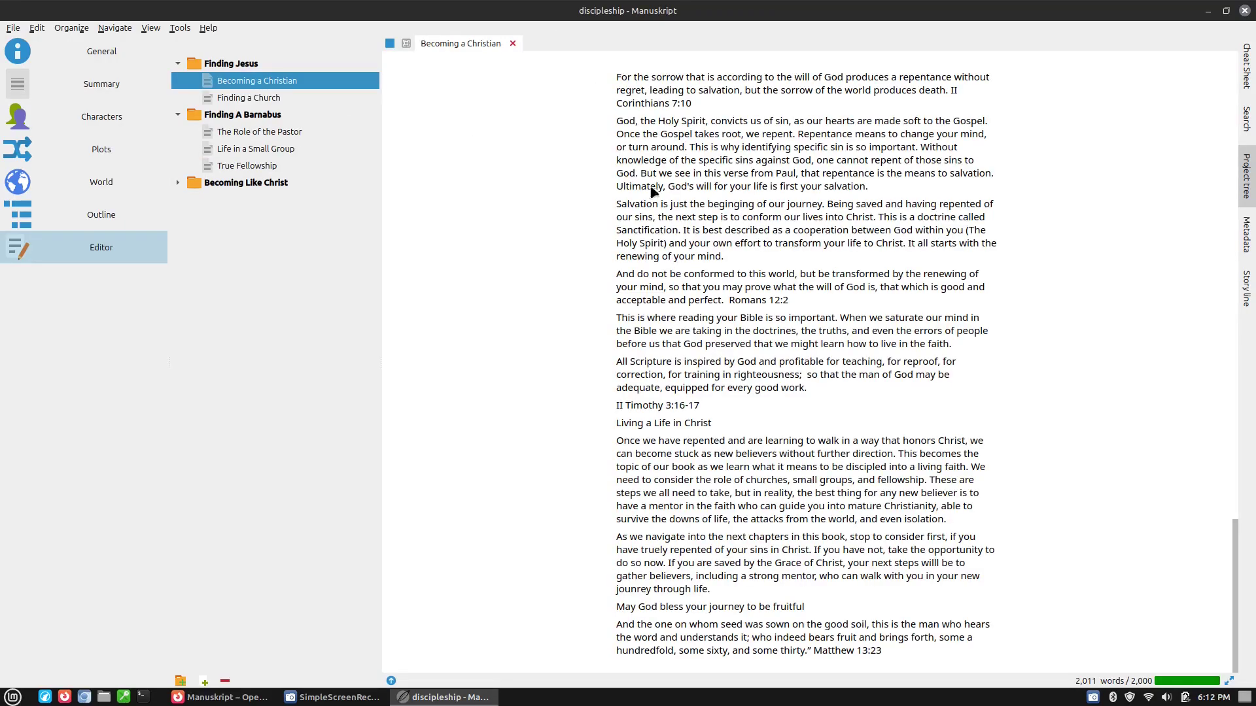
pyautogui.scroll(20, 915, 207)
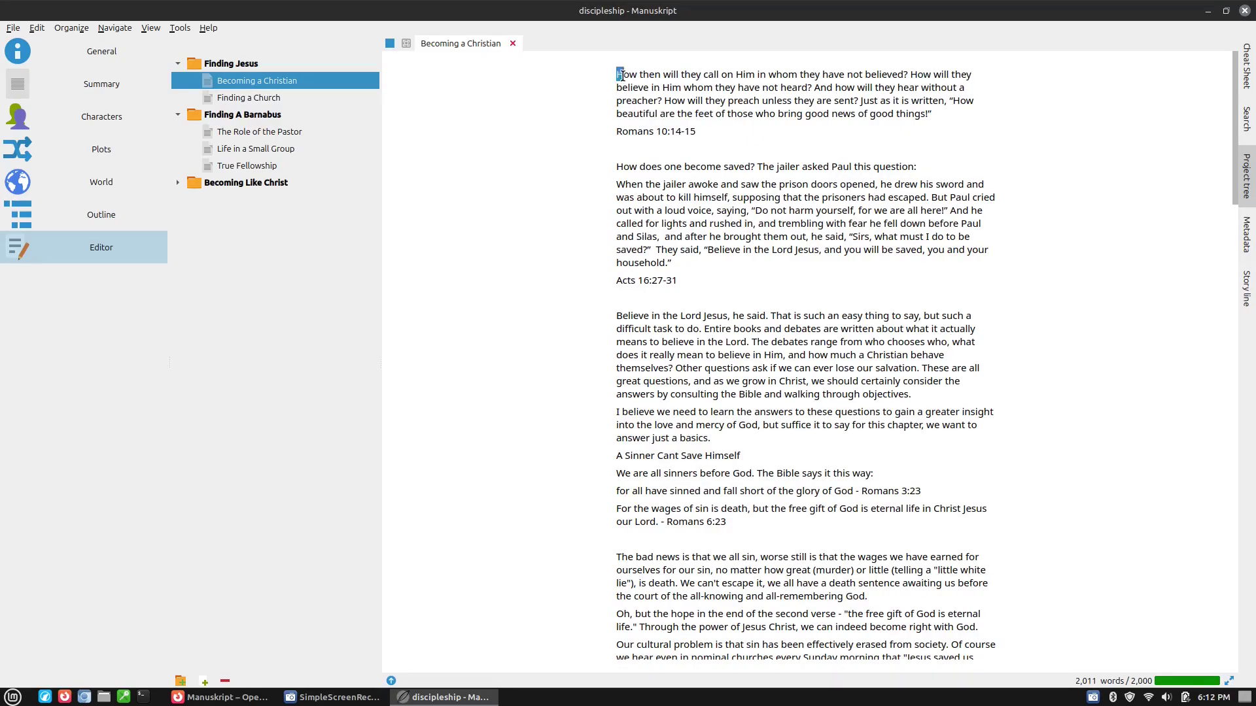
pyautogui.moveTo(622, 76); pyautogui.dragTo(900, 122)
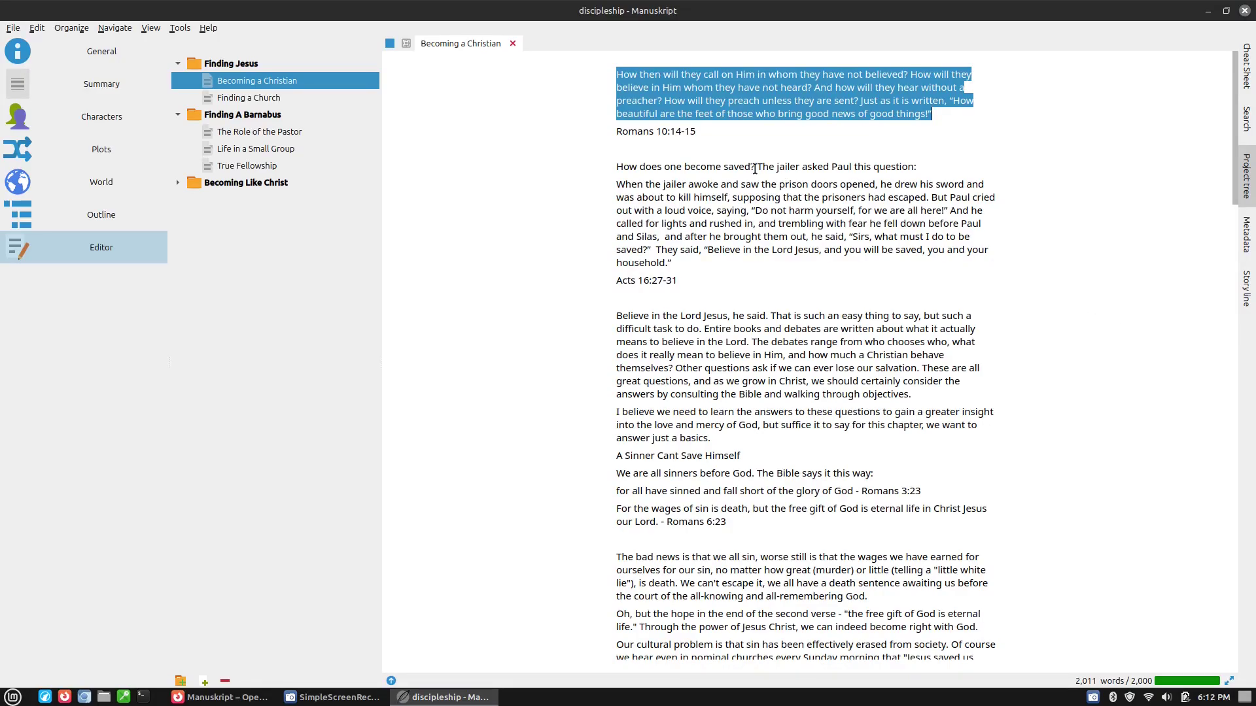
pyautogui.press('Down')
pyautogui.moveTo(616, 131); pyautogui.dragTo(696, 130)
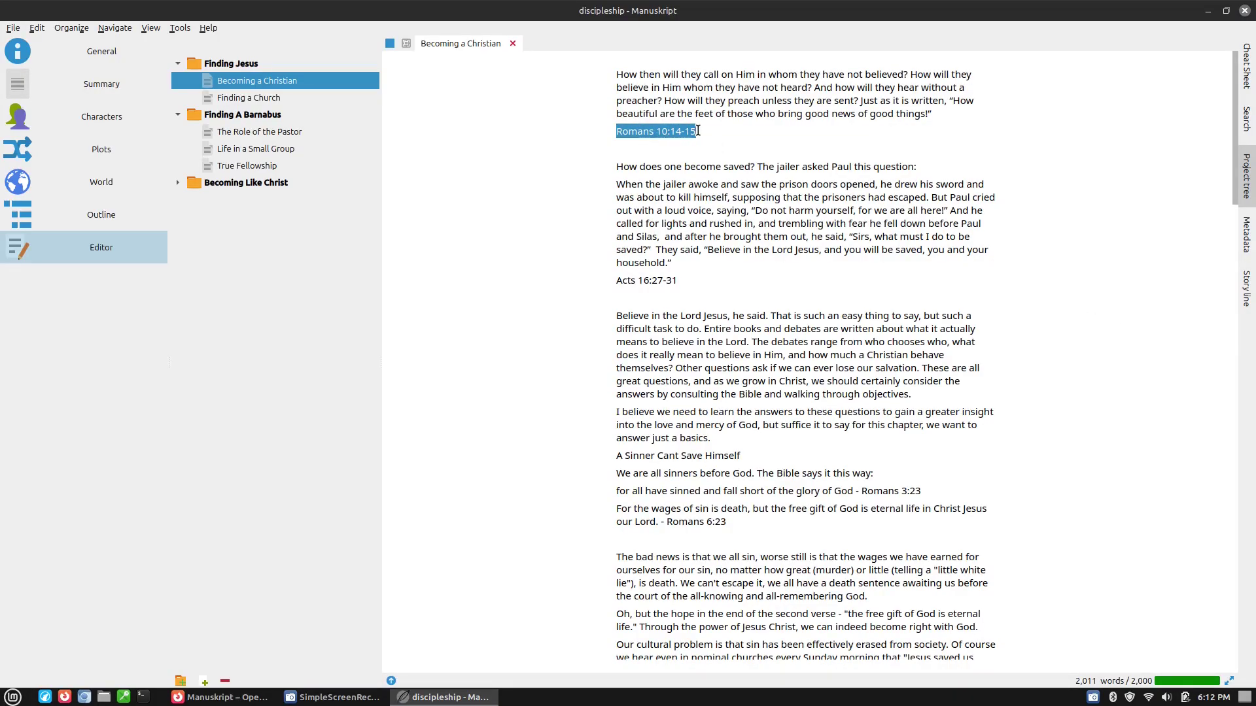
pyautogui.moveTo(617, 280); pyautogui.dragTo(679, 281)
# Step: Scroll down the chapter, selecting headings such as A Sinner Cant Save Himself and Trusting in Jesus
pyautogui.scroll(-2, 922, 317)
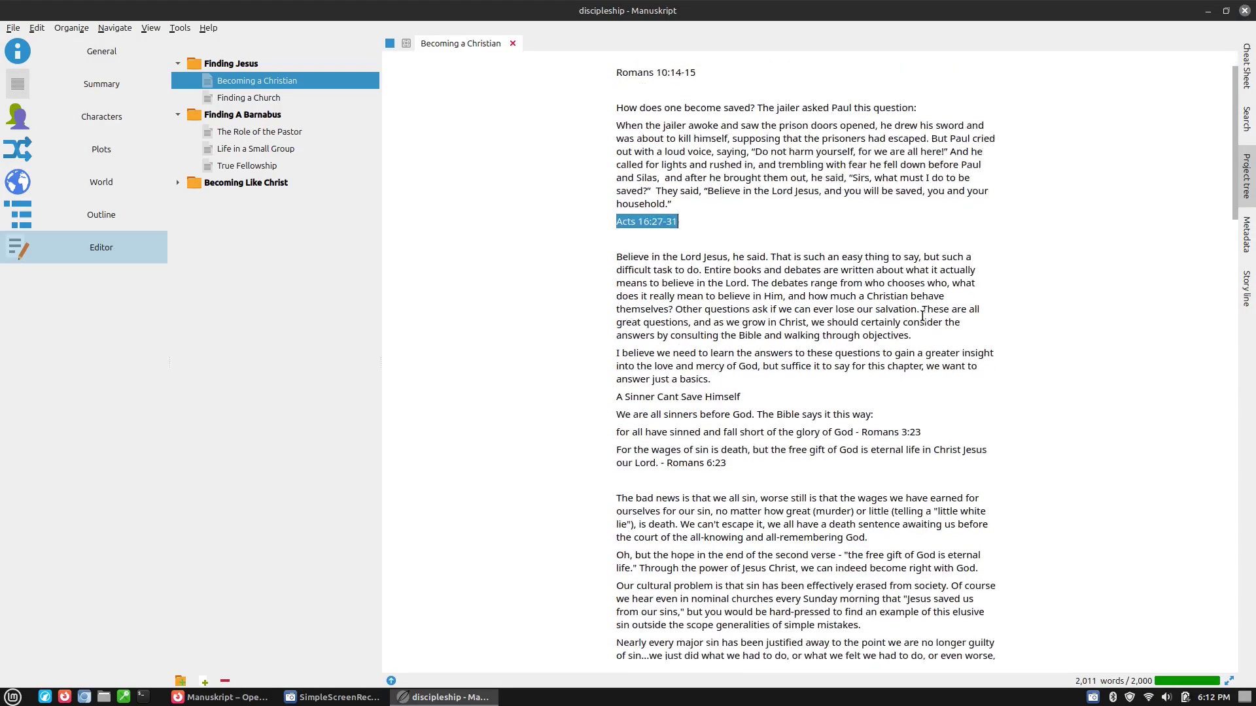
pyautogui.moveTo(617, 379); pyautogui.dragTo(769, 378)
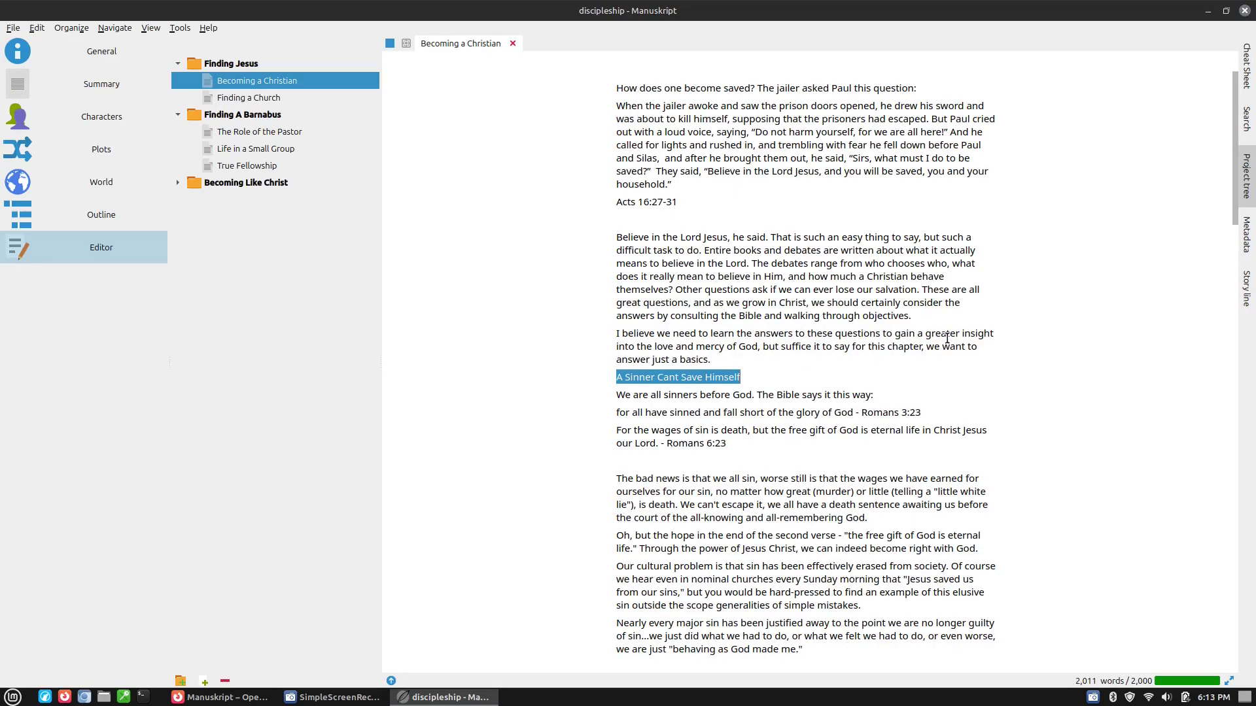
pyautogui.scroll(-10, 947, 338)
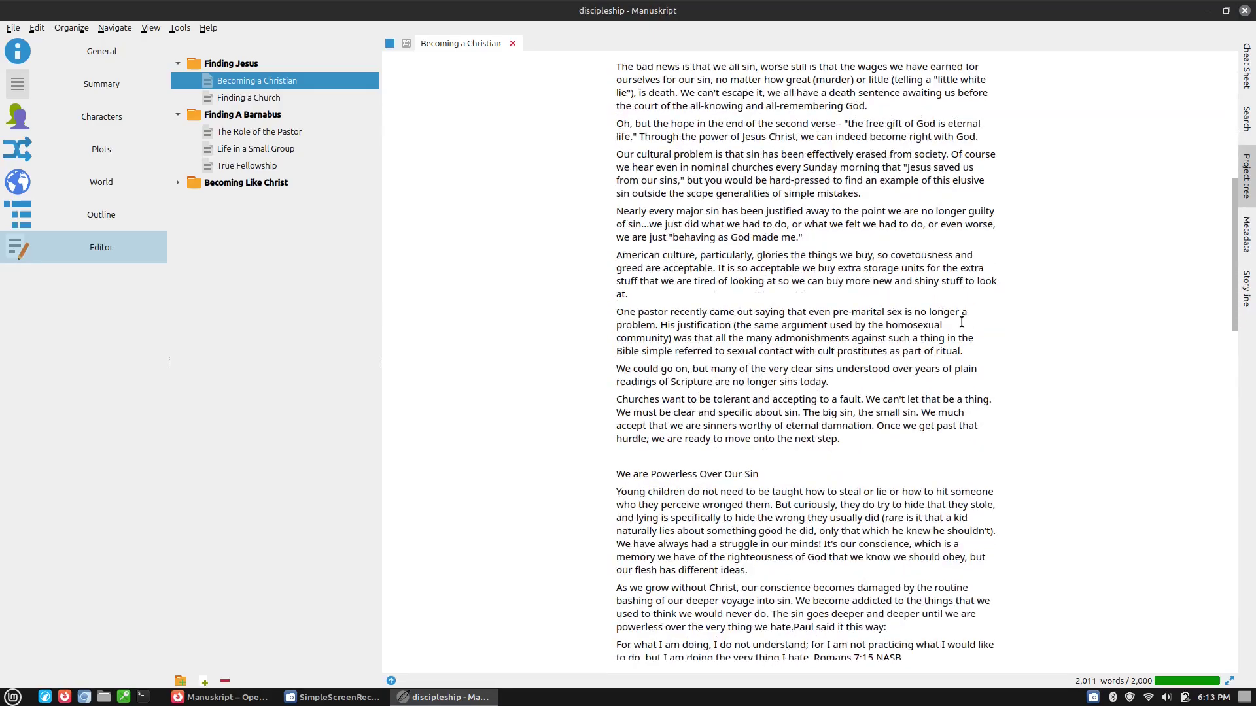
pyautogui.moveTo(615, 474); pyautogui.dragTo(768, 475)
pyautogui.scroll(-9, 962, 395)
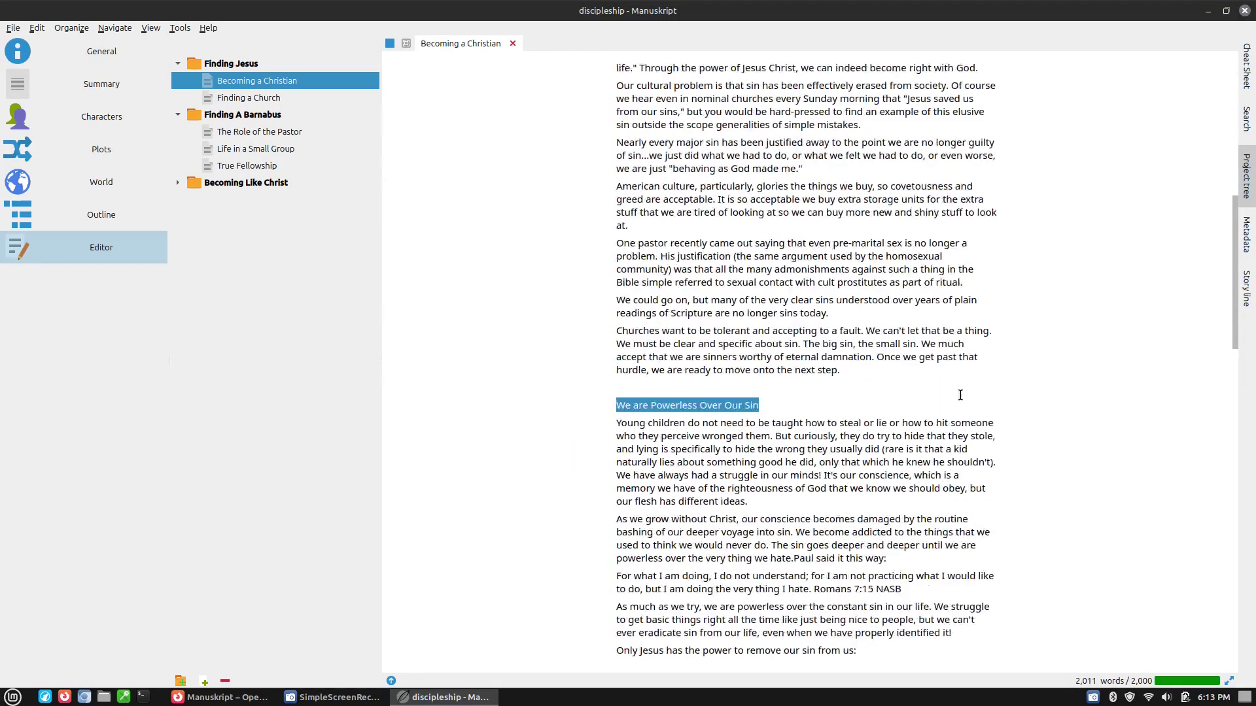
pyautogui.moveTo(615, 412); pyautogui.dragTo(711, 420)
pyautogui.scroll(-20, 979, 446)
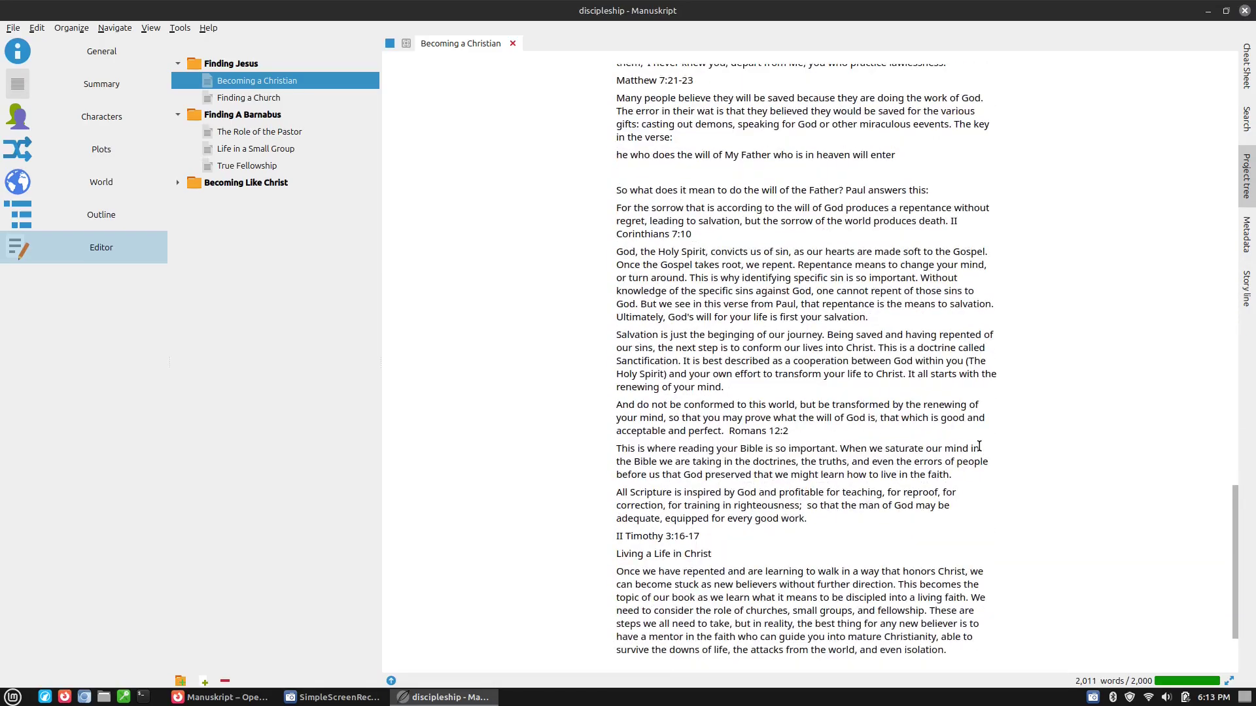
pyautogui.scroll(20, 979, 446)
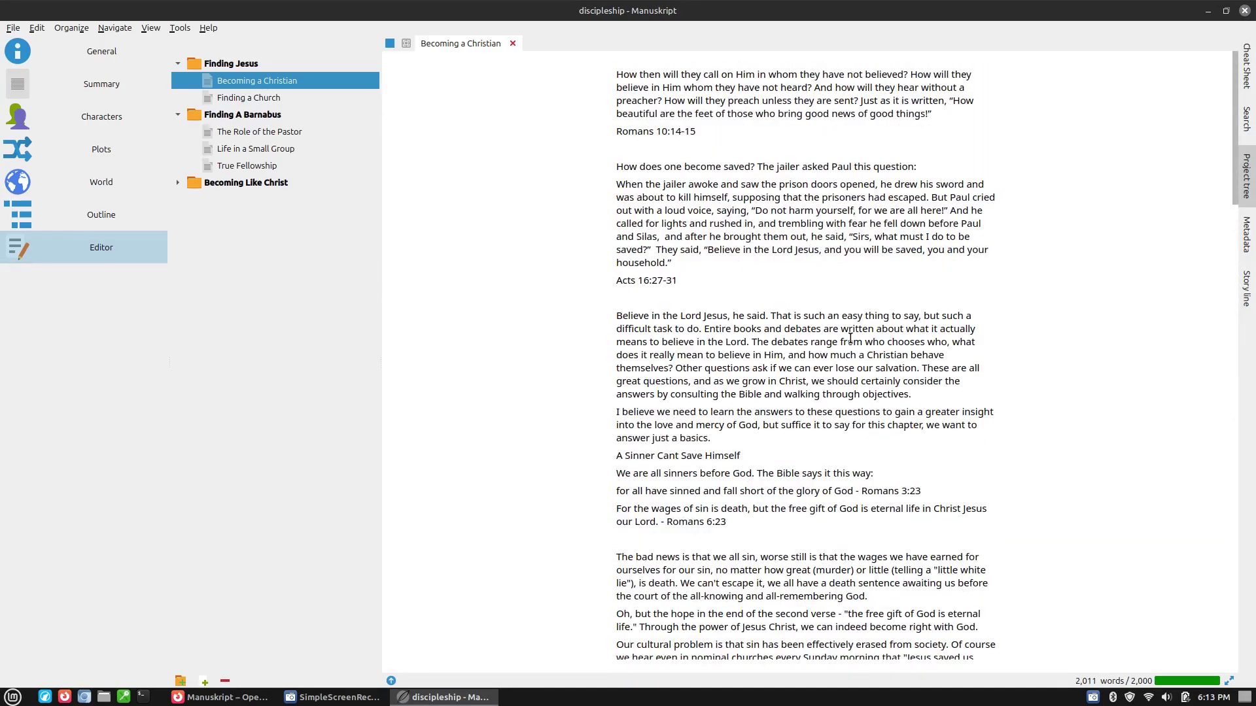
# Step: Select all the chapter text, then launch LibreOffice Writer and maximise its window
pyautogui.hotkey('ctrl', 'a')
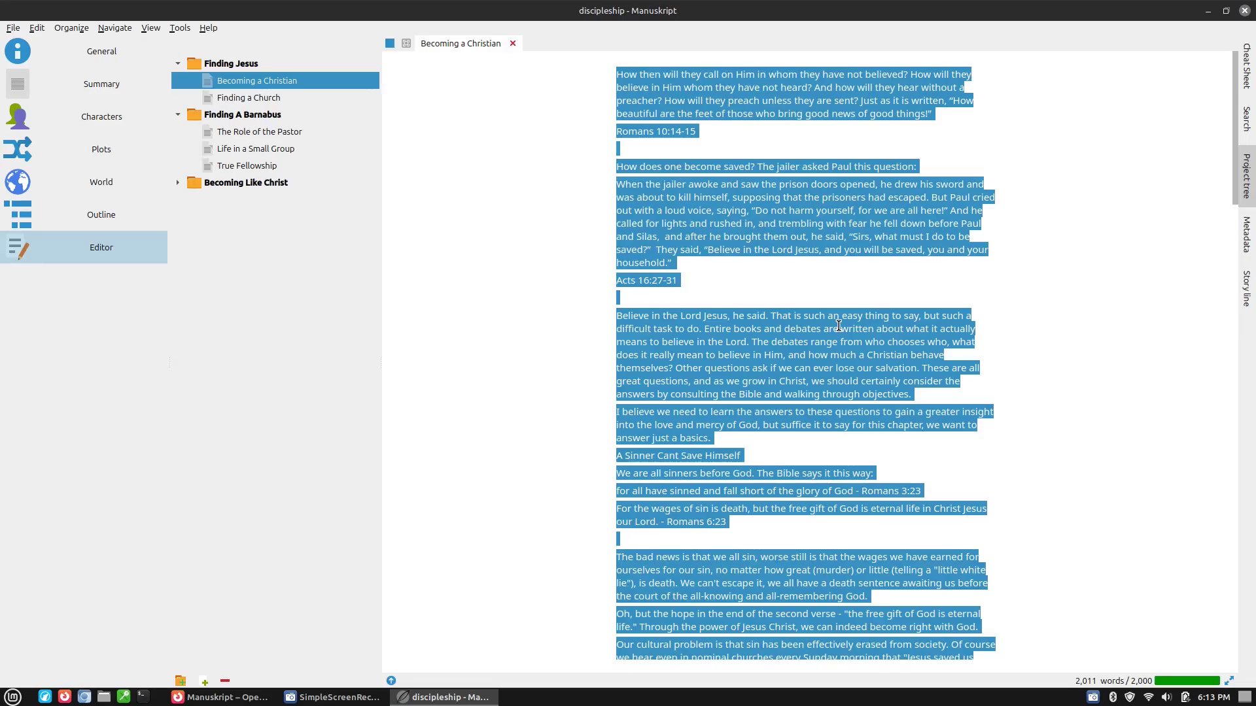
pyautogui.press('super')
pyautogui.write('lib')
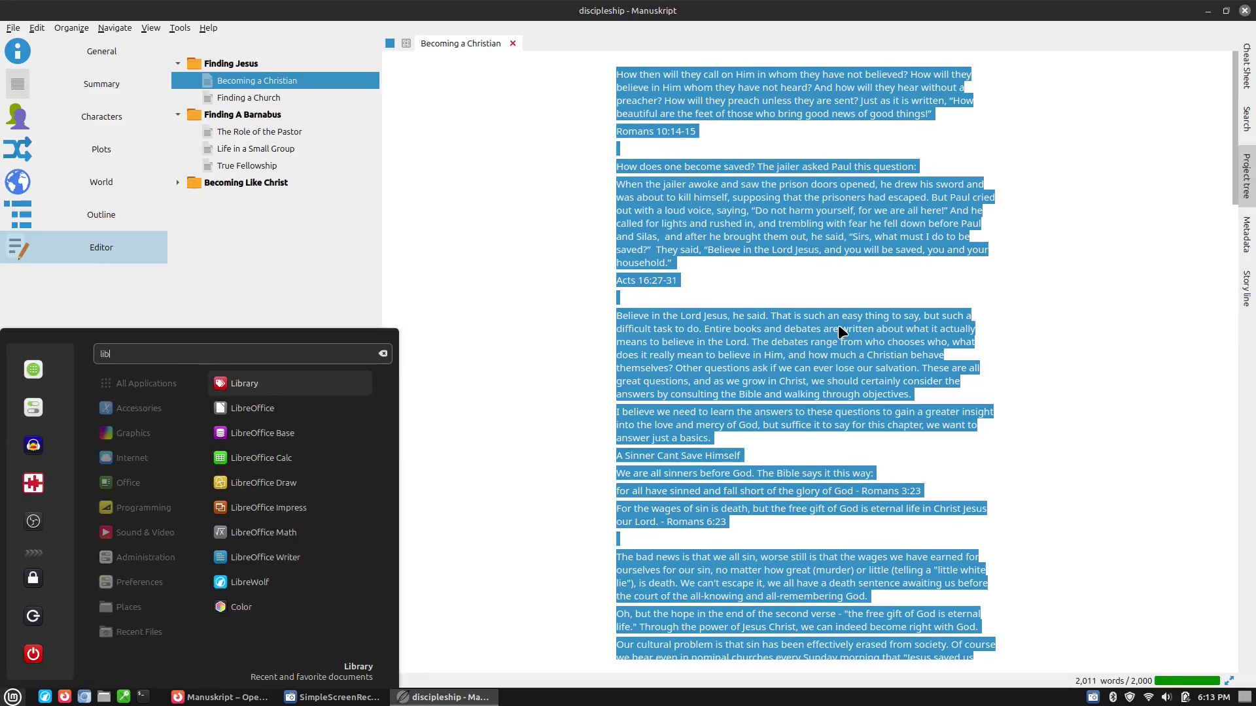
pyautogui.press('Down')
pyautogui.press('Down')
pyautogui.press('Down')
pyautogui.press('Down')
pyautogui.press('Down')
pyautogui.press('Return')
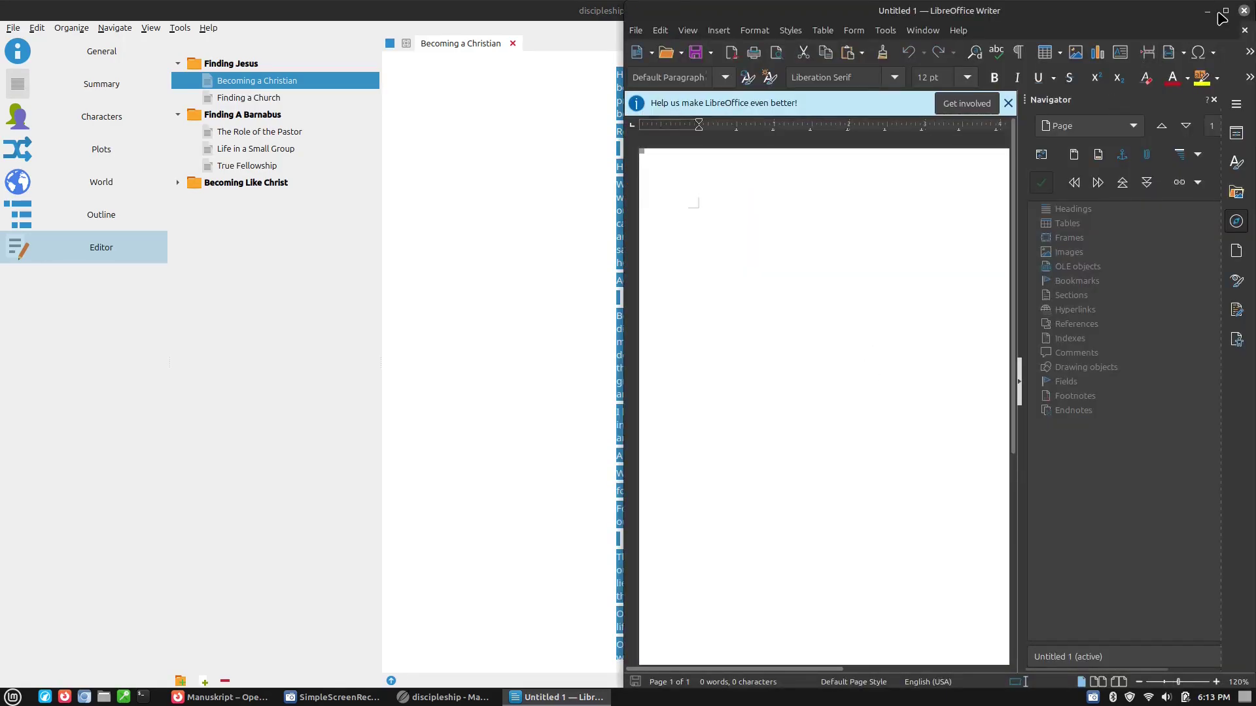
pyautogui.click(1224, 11)
# Step: Paste the chapter into the Writer document and set every paragraph to Body Text
pyautogui.hotkey('ctrl', 'v')
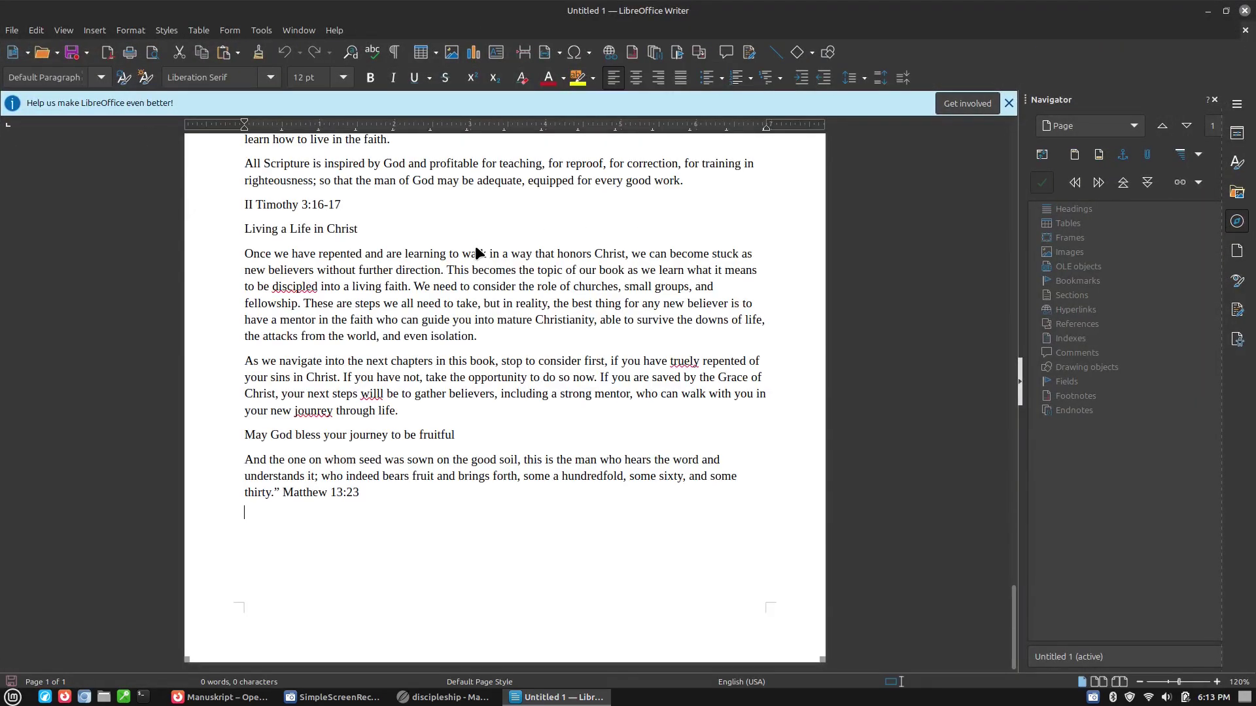
pyautogui.scroll(15, 441, 326)
pyautogui.scroll(20, 441, 326)
pyautogui.hotkey('ctrl', 'a')
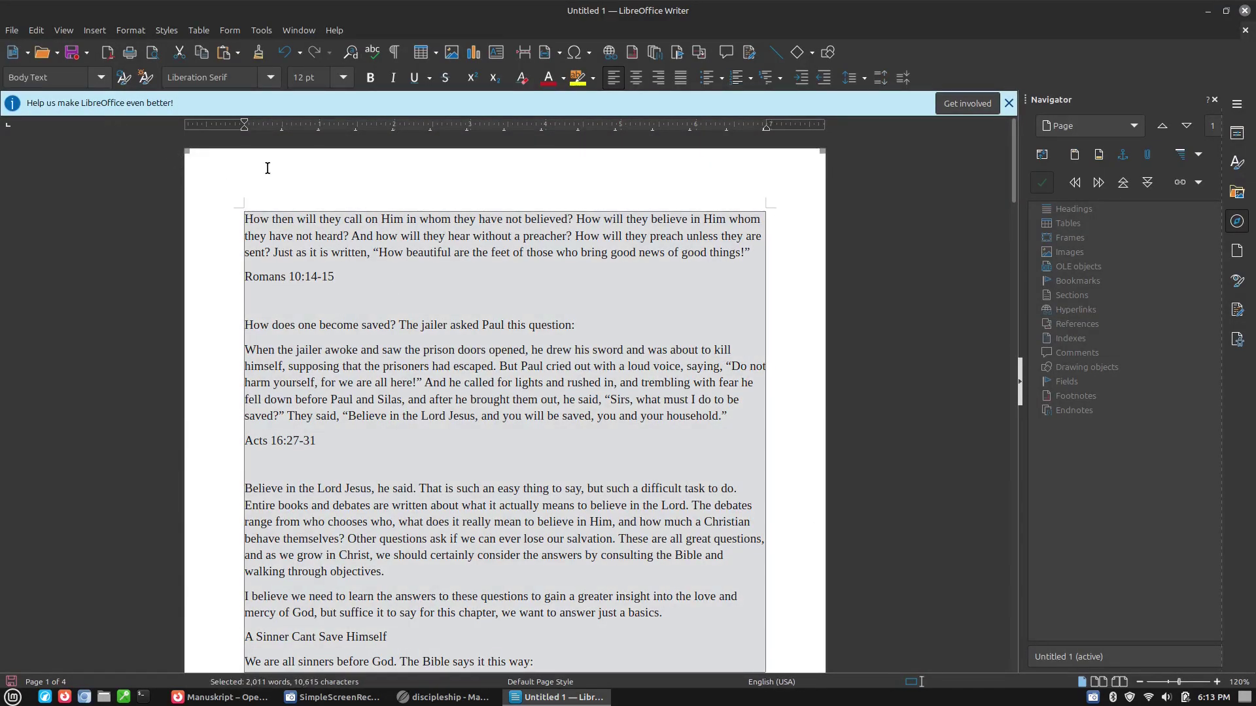
pyautogui.click(101, 77)
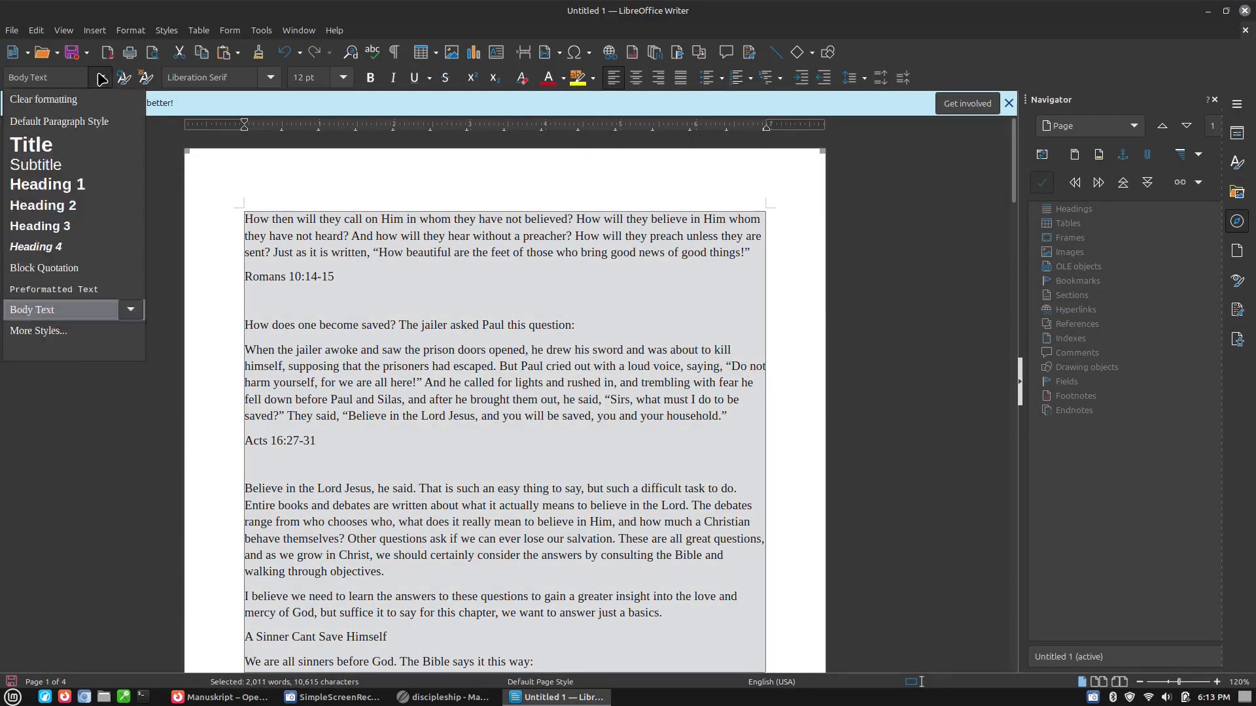
pyautogui.click(39, 308)
pyautogui.click(452, 263)
# Step: Bold the Romans 10:14-15 reference and select the opening scripture paragraph in the Properties panel
pyautogui.scroll(15, 451, 264)
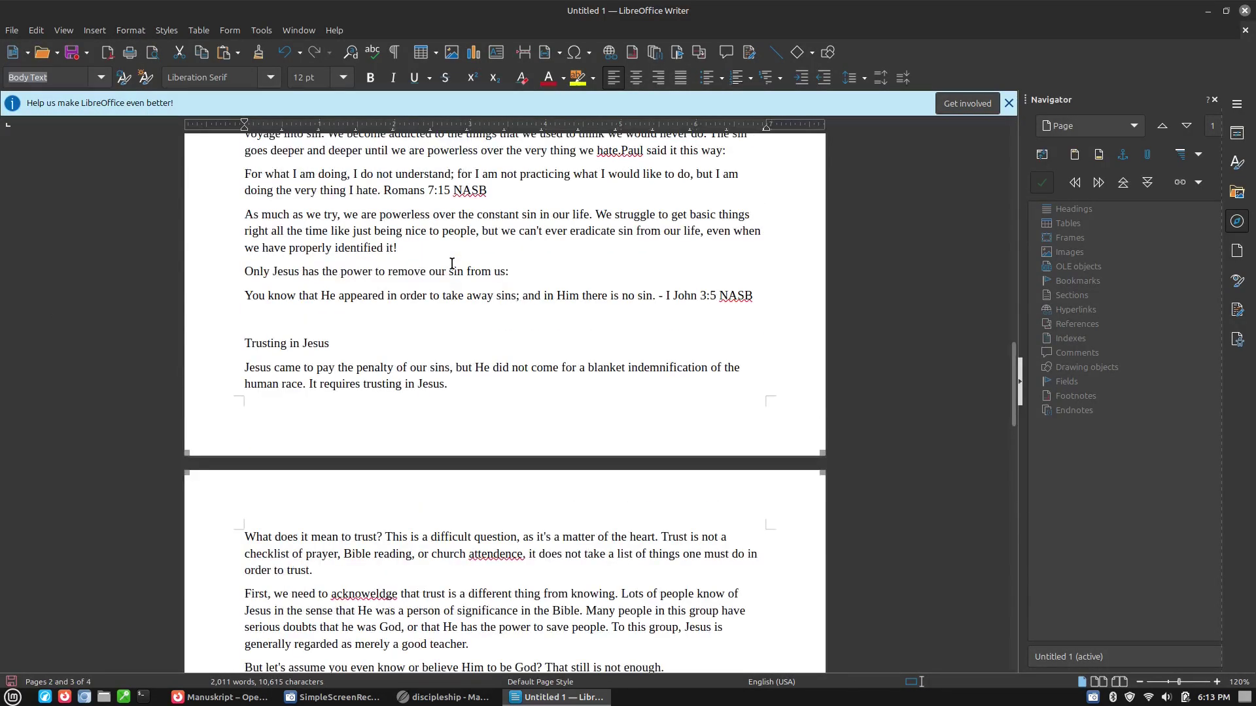
pyautogui.scroll(8, 353, 246)
pyautogui.moveTo(350, 276); pyautogui.dragTo(222, 273)
pyautogui.hotkey('ctrl', 'b')
pyautogui.moveTo(249, 217); pyautogui.dragTo(366, 232)
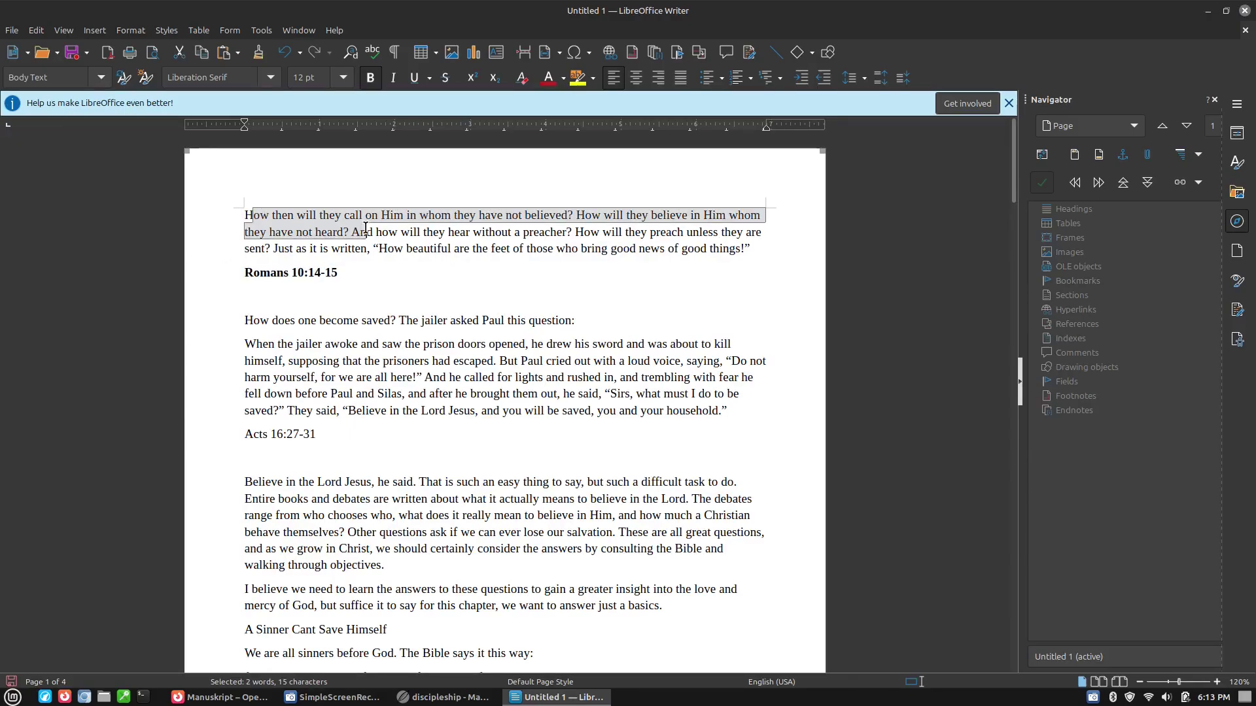
pyautogui.click(310, 222)
pyautogui.moveTo(245, 215); pyautogui.dragTo(771, 243)
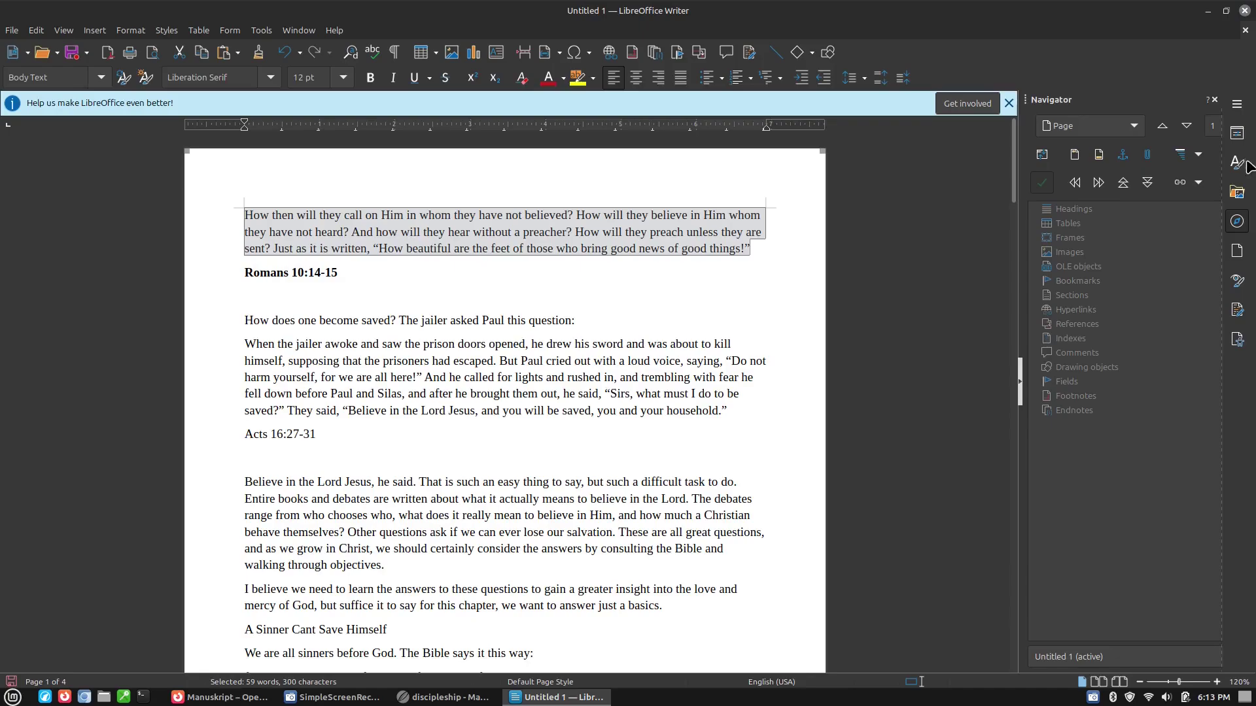
pyautogui.click(1236, 133)
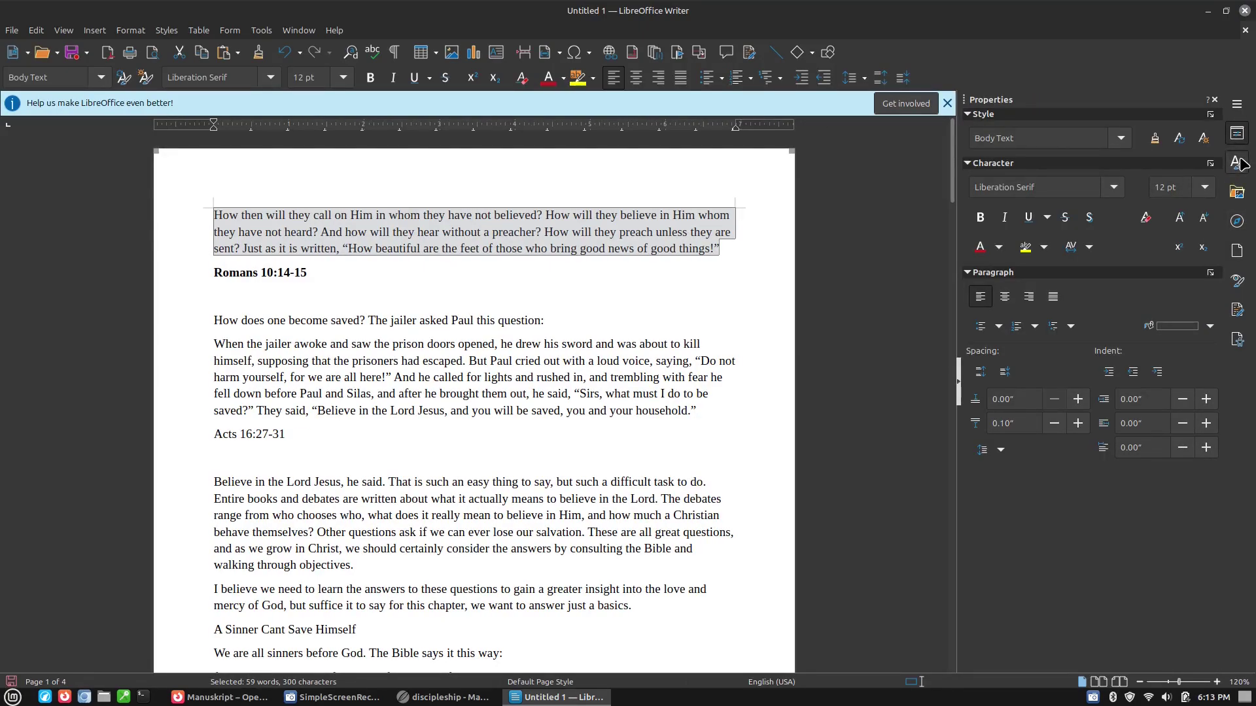
# Step: Apply Block Quotation to the opening paragraph and the When the jailer awoke paragraph
pyautogui.click(1238, 162)
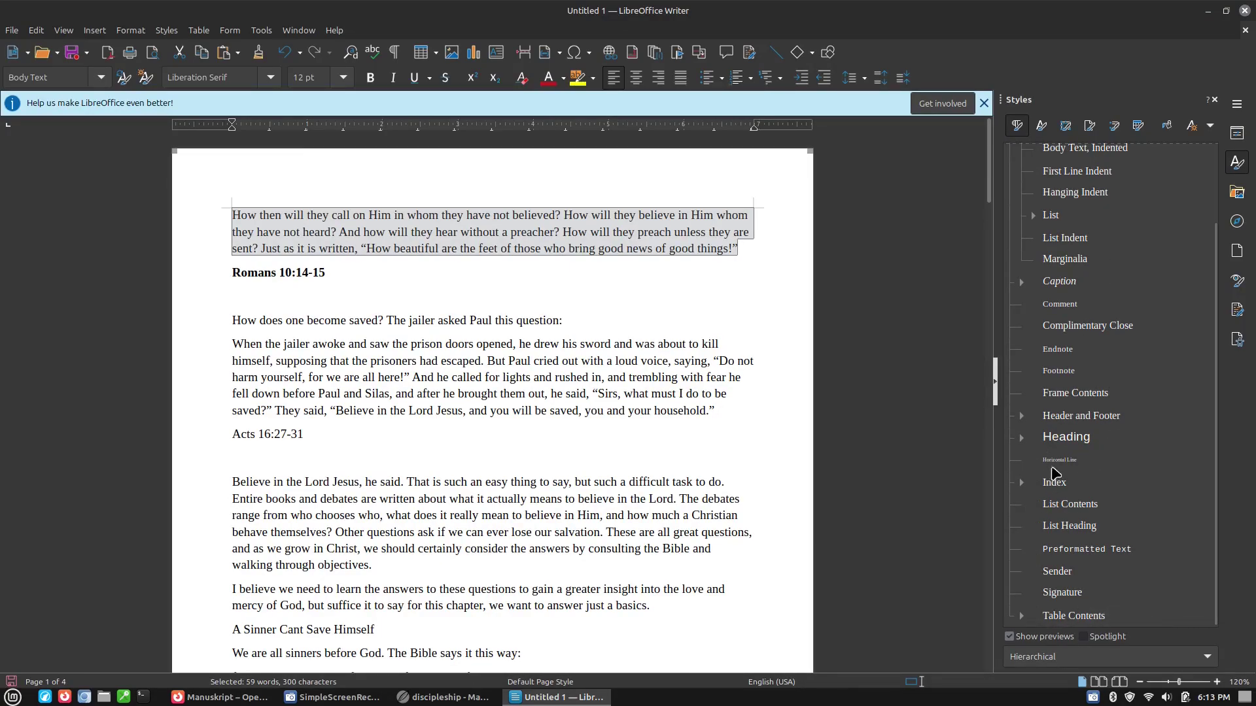
pyautogui.scroll(3, 1057, 432)
pyautogui.doubleClick(1076, 197)
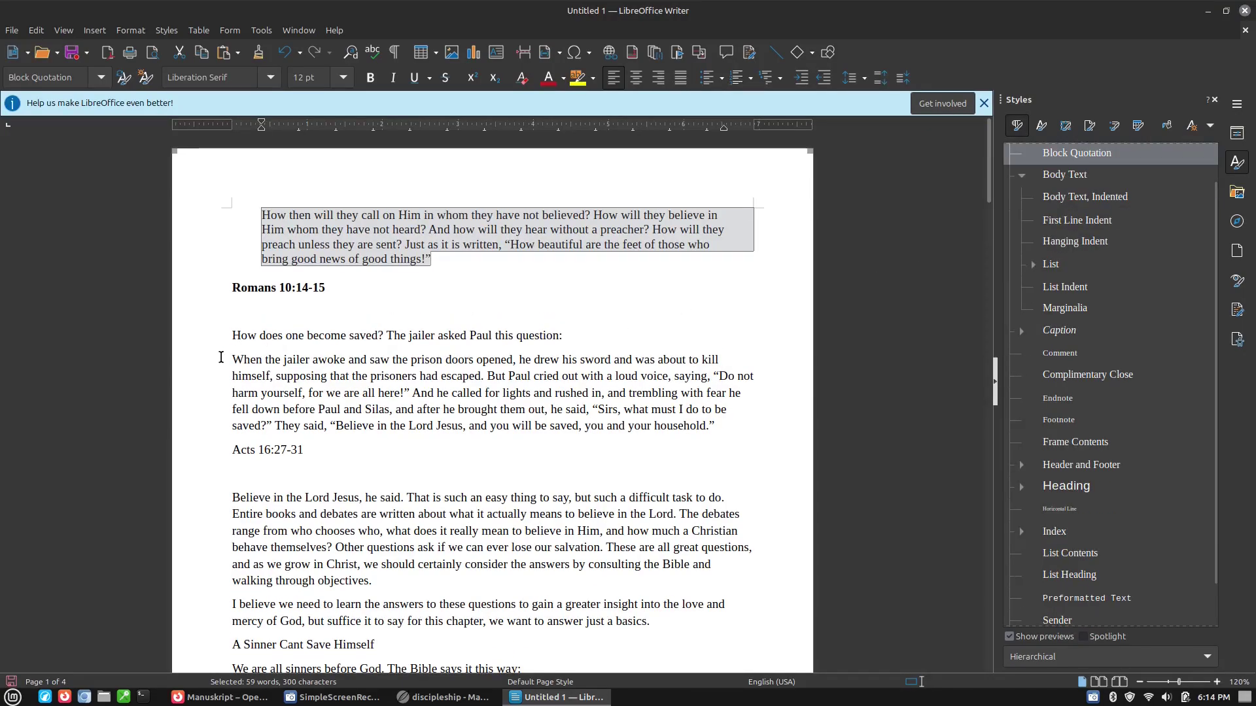
pyautogui.moveTo(234, 358); pyautogui.dragTo(710, 426)
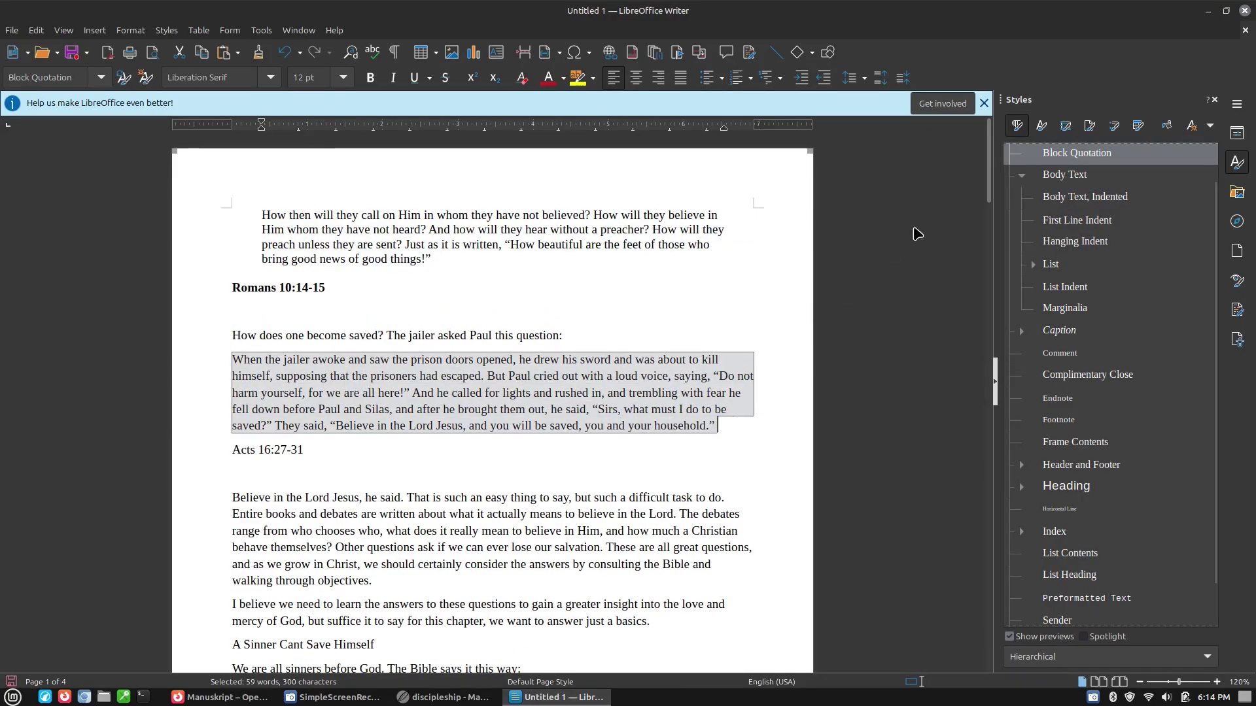
pyautogui.doubleClick(1101, 160)
# Step: Bold Acts 16:27-31 and italicise the for all have sinned and wages of sin verses
pyautogui.moveTo(320, 461); pyautogui.dragTo(206, 459)
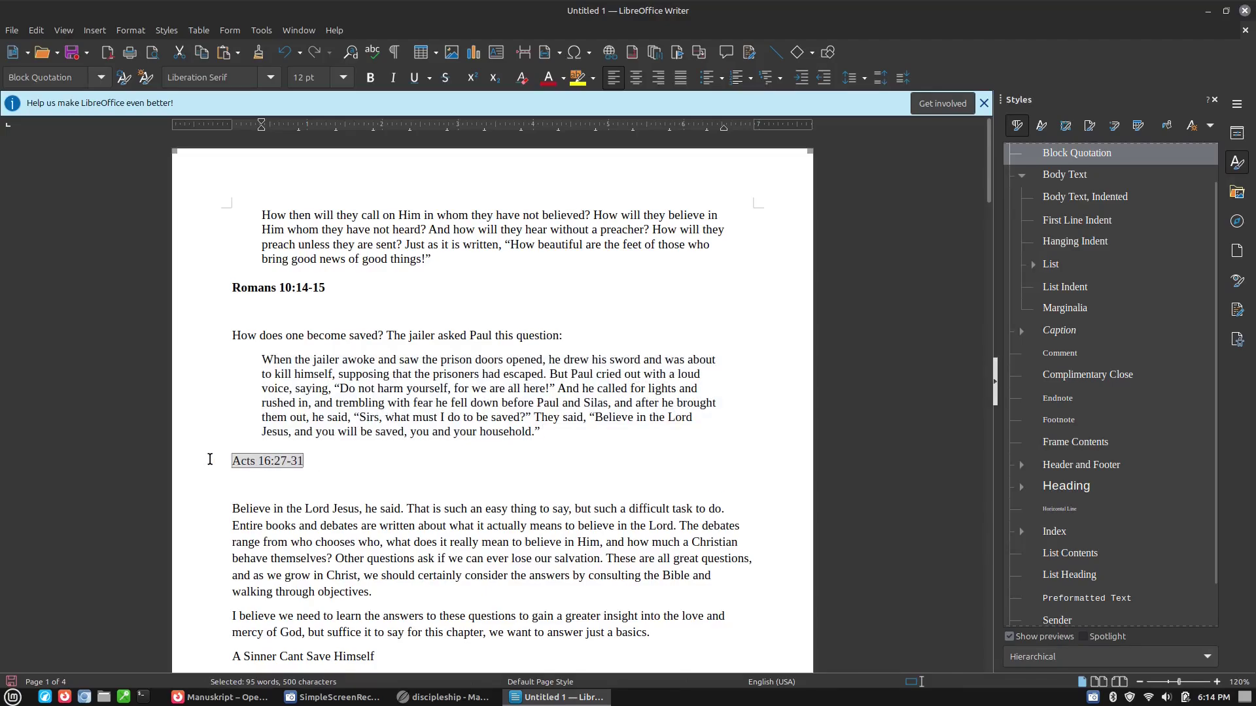
pyautogui.hotkey('ctrl', 'b')
pyautogui.scroll(-5, 458, 523)
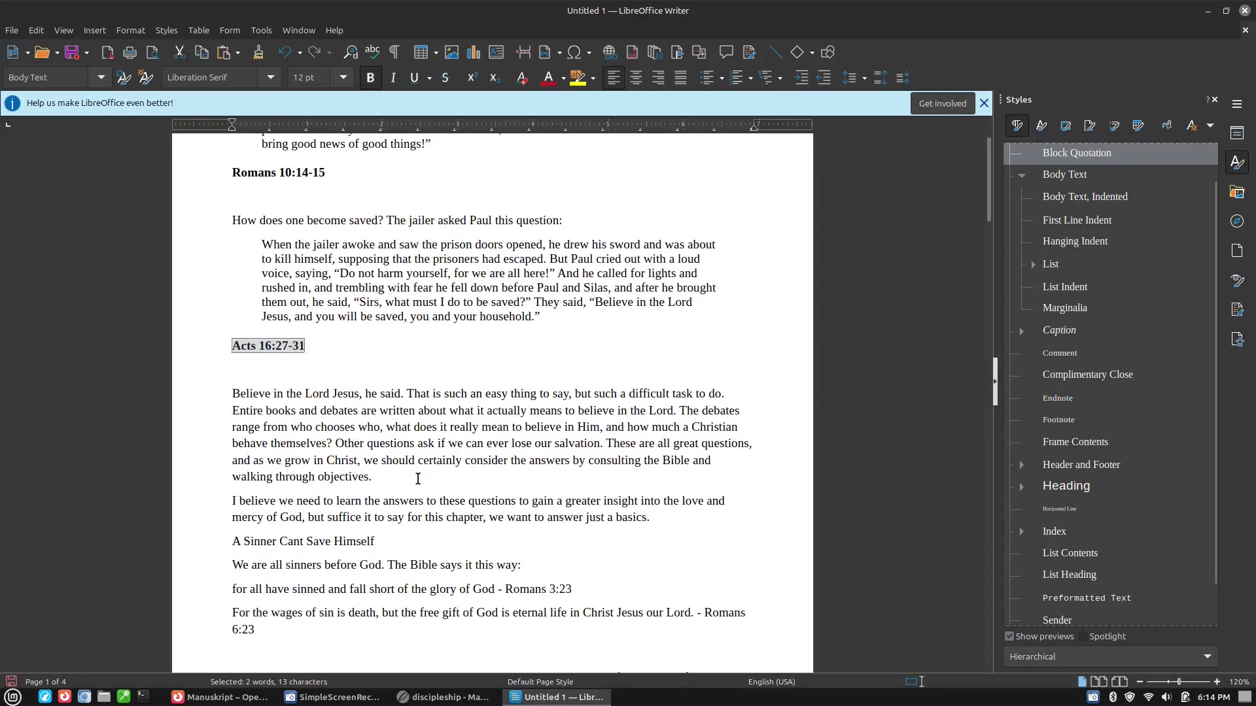
pyautogui.moveTo(495, 542); pyautogui.dragTo(216, 540)
pyautogui.hotkey('ctrl', 'i')
pyautogui.moveTo(692, 566); pyautogui.dragTo(131, 566)
pyautogui.hotkey('ctrl', 'i')
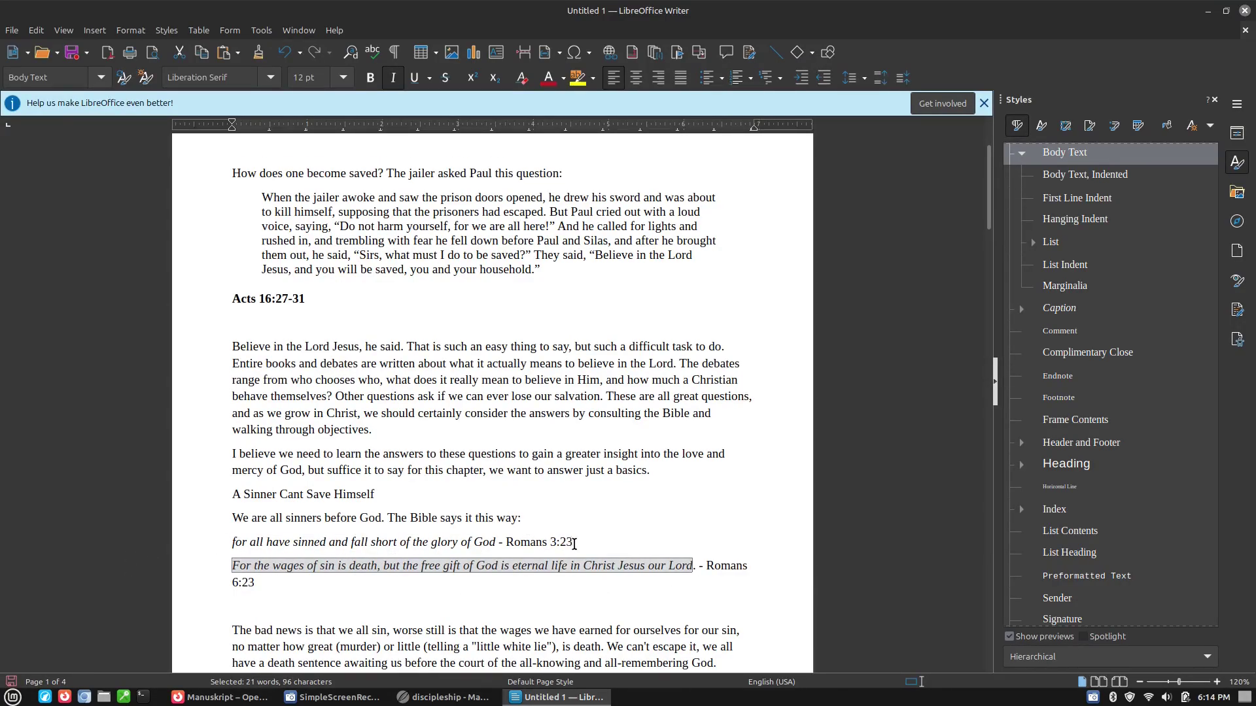
# Step: Bold the Romans 3:23 and Romans 6:23 references, then select the A Sinner Cant Save Himself line
pyautogui.moveTo(578, 544); pyautogui.dragTo(507, 546)
pyautogui.hotkey('ctrl', 'b')
pyautogui.moveTo(706, 566); pyautogui.dragTo(719, 586)
pyautogui.hotkey('ctrl', 'b')
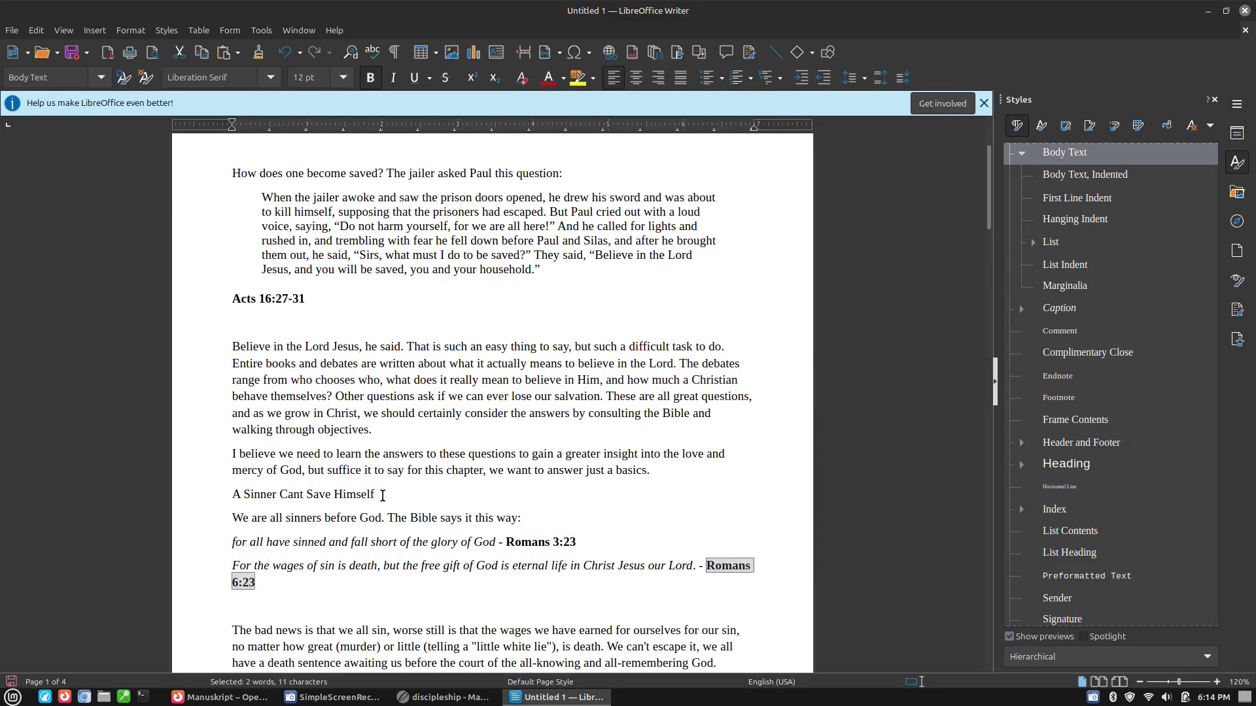
pyautogui.moveTo(382, 495); pyautogui.dragTo(220, 494)
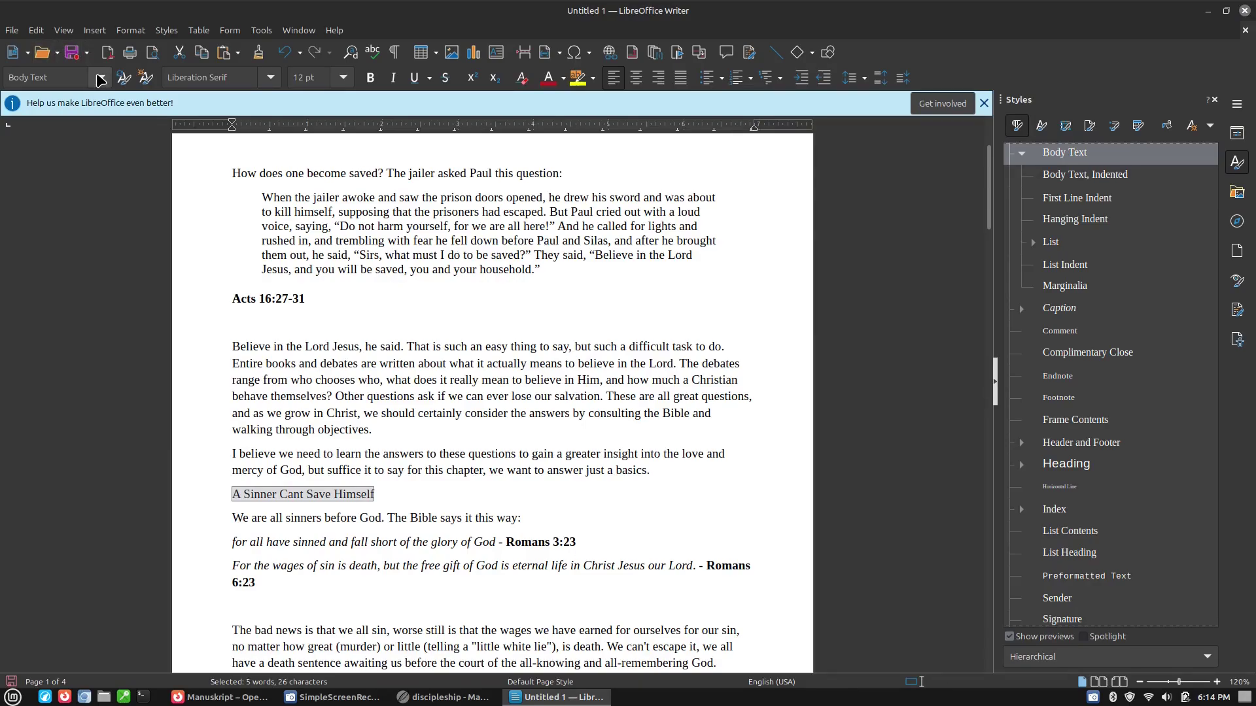
# Step: Make A Sinner Cant Save Himself and We are Powerless Over Our Sin Heading 2
pyautogui.click(1022, 466)
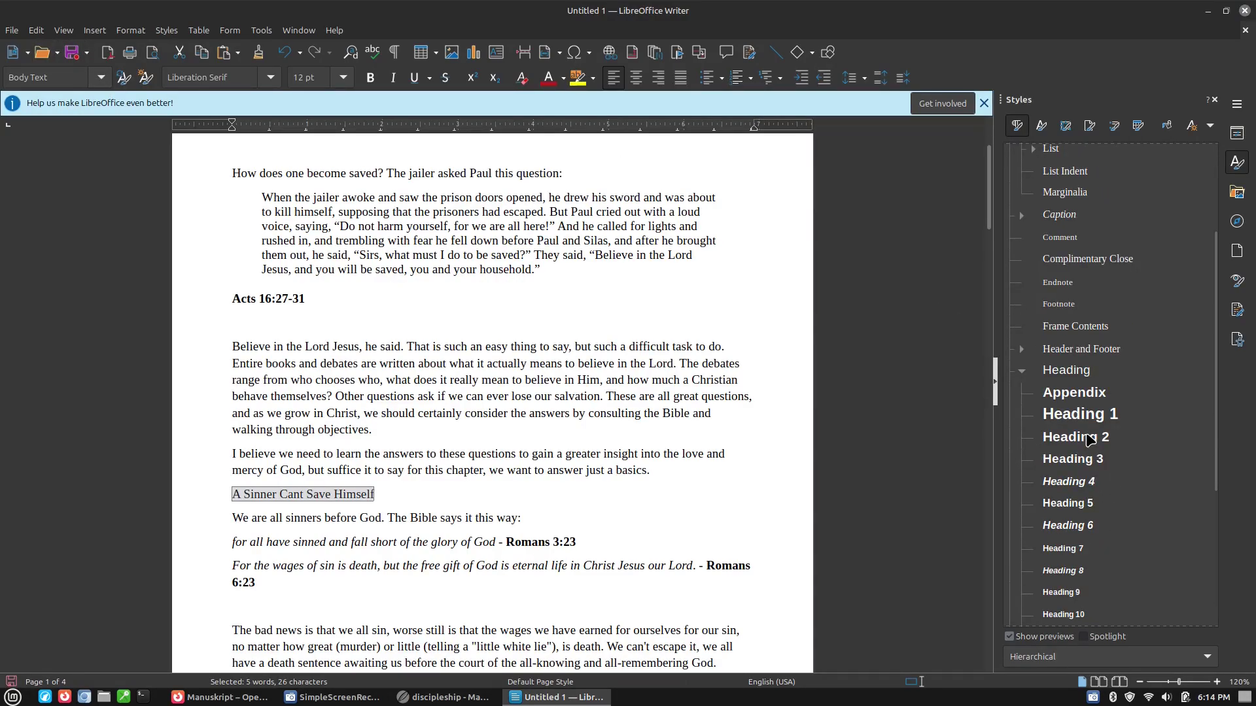
pyautogui.doubleClick(1091, 438)
pyautogui.scroll(-5, 540, 417)
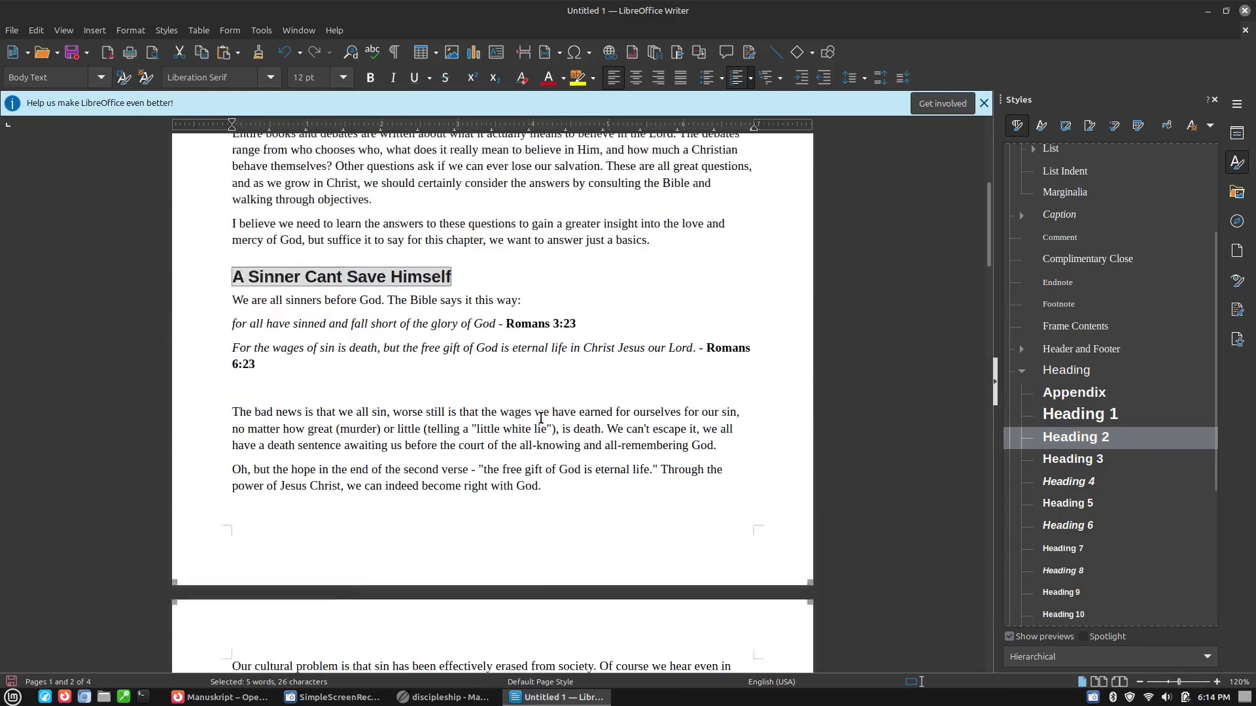
pyautogui.scroll(-3, 540, 417)
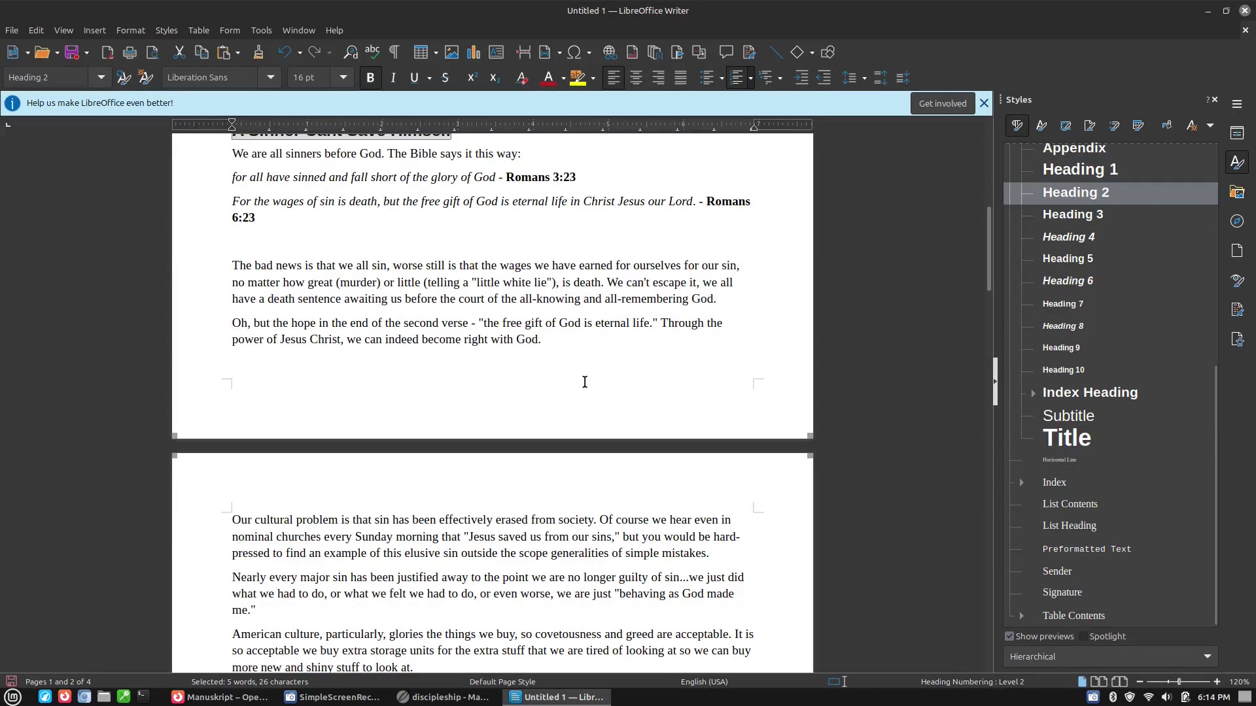
pyautogui.scroll(-8, 585, 382)
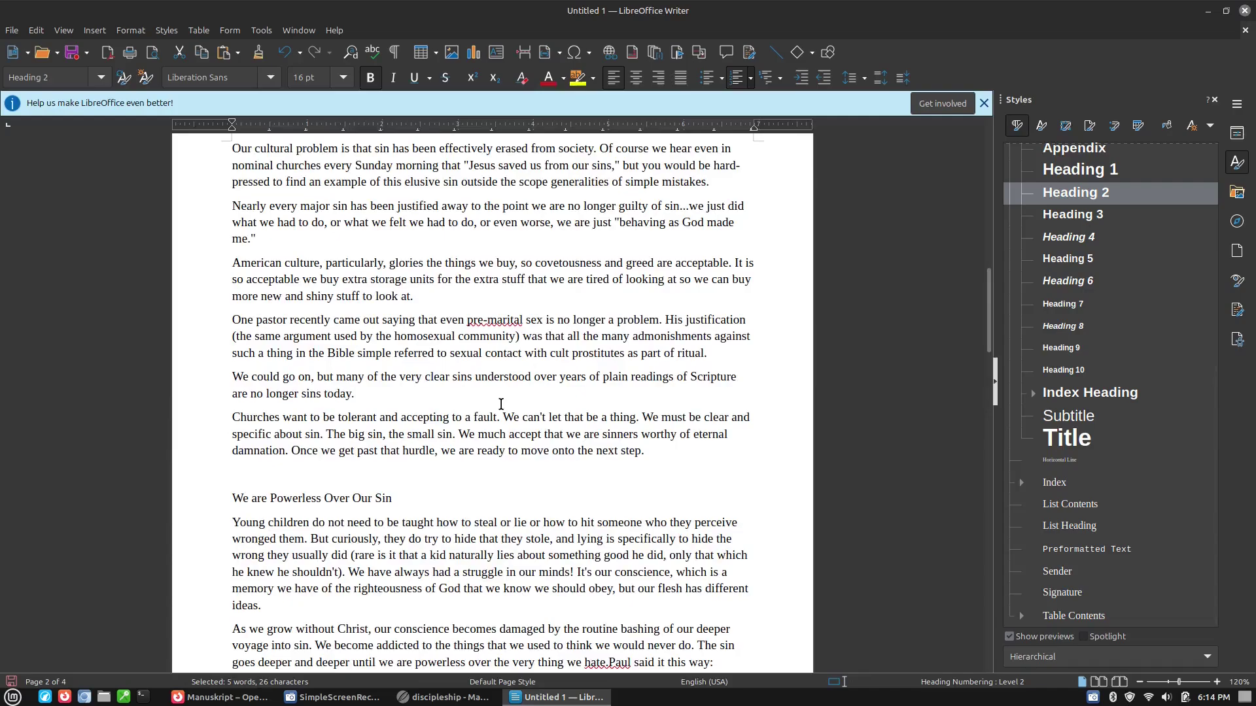
pyautogui.scroll(-2, 501, 404)
pyautogui.moveTo(392, 419); pyautogui.dragTo(220, 414)
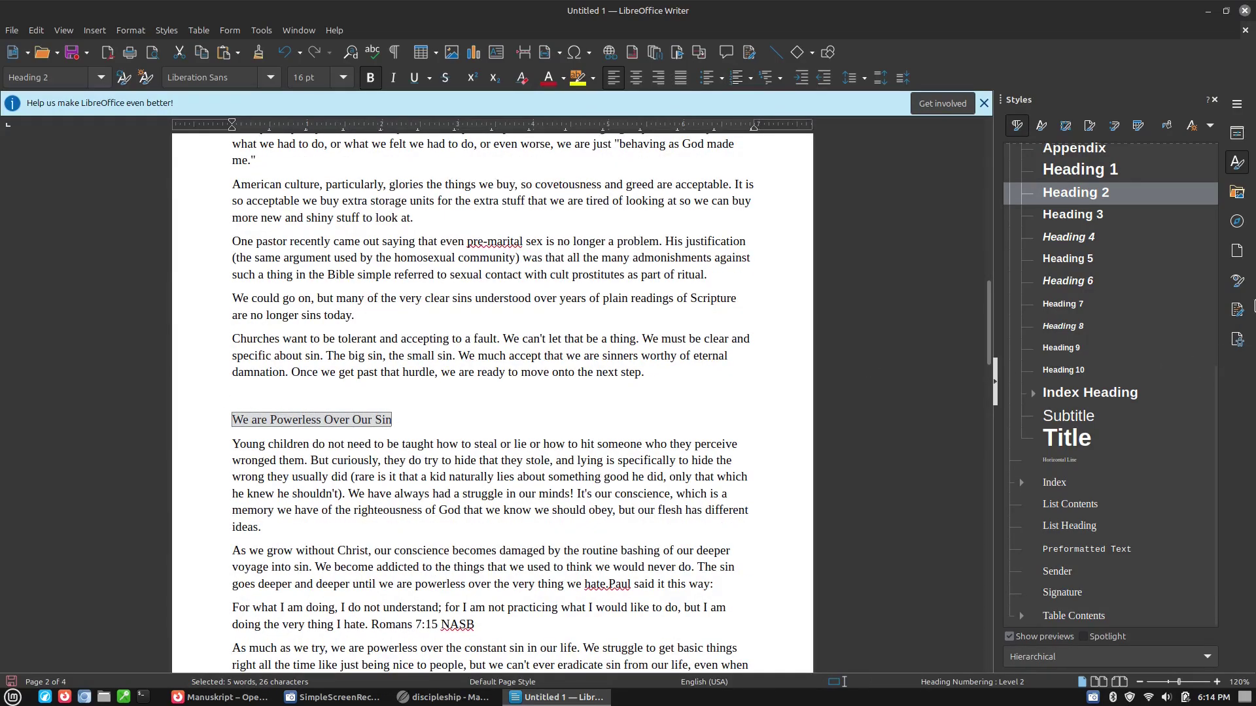
pyautogui.doubleClick(1076, 193)
# Step: Delete the empty paragraph above the We are Powerless Over Our Sin heading
pyautogui.scroll(-4, 341, 242)
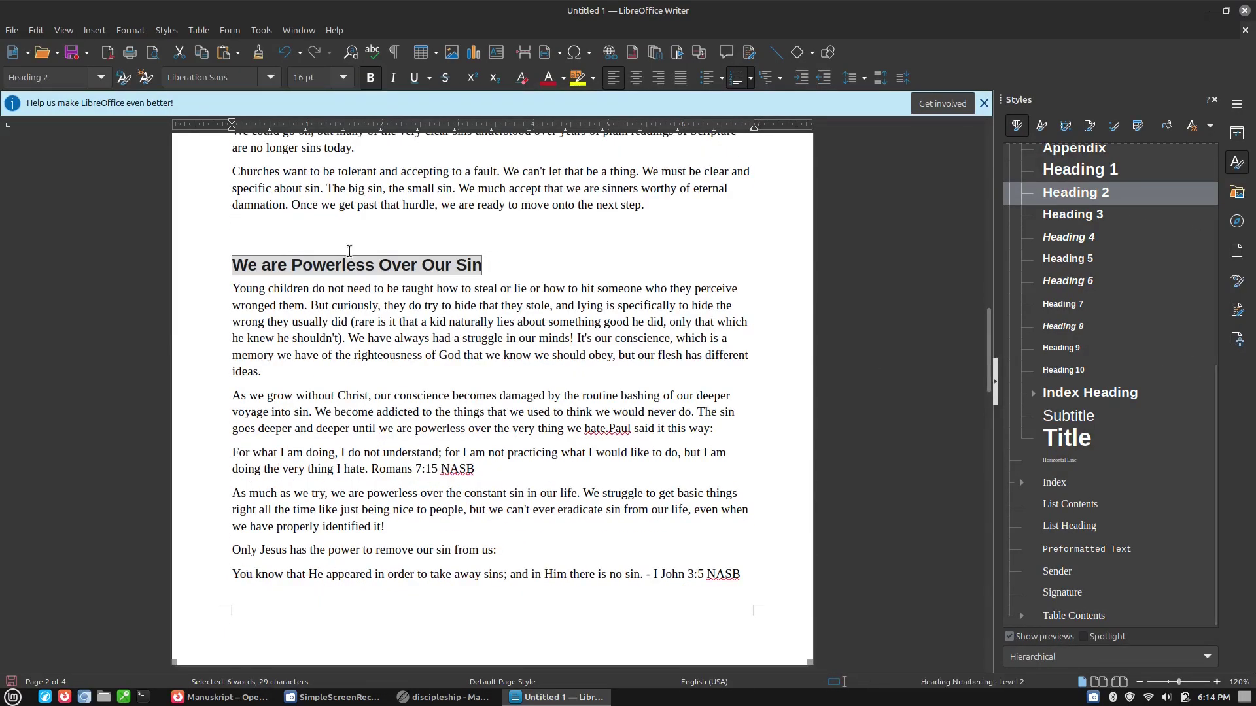
pyautogui.click(340, 237)
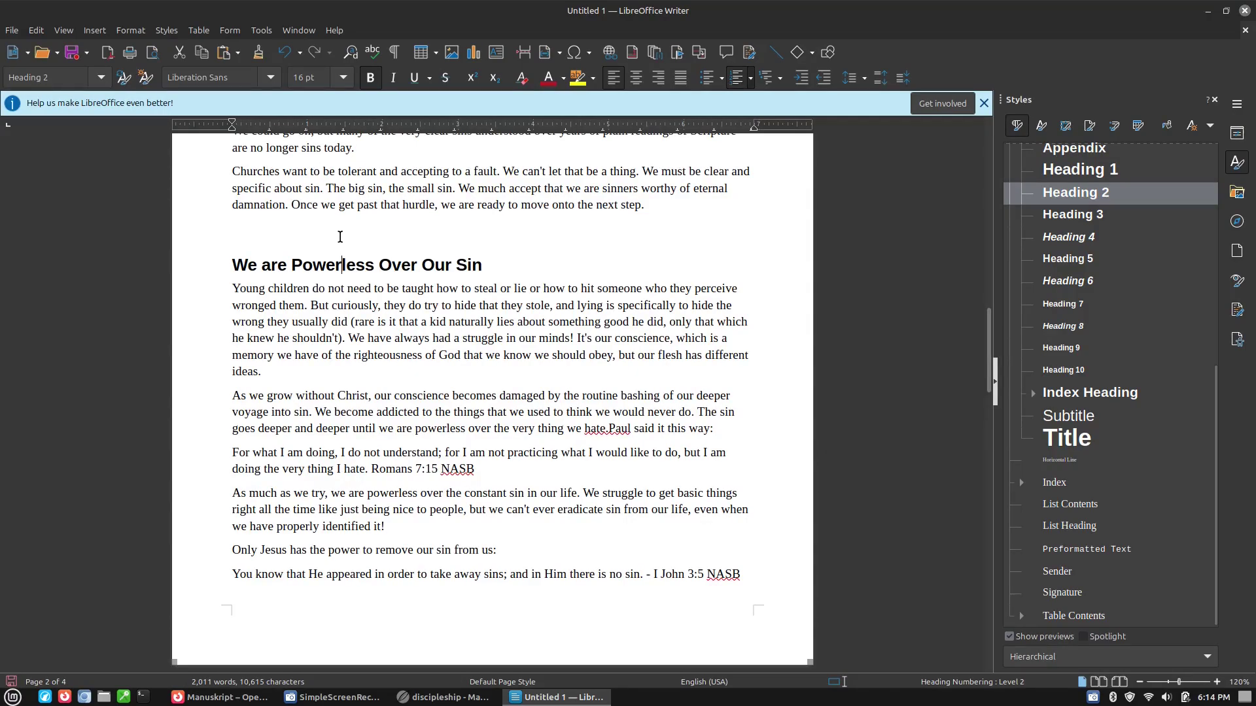
pyautogui.click(323, 235)
pyautogui.press('Delete')
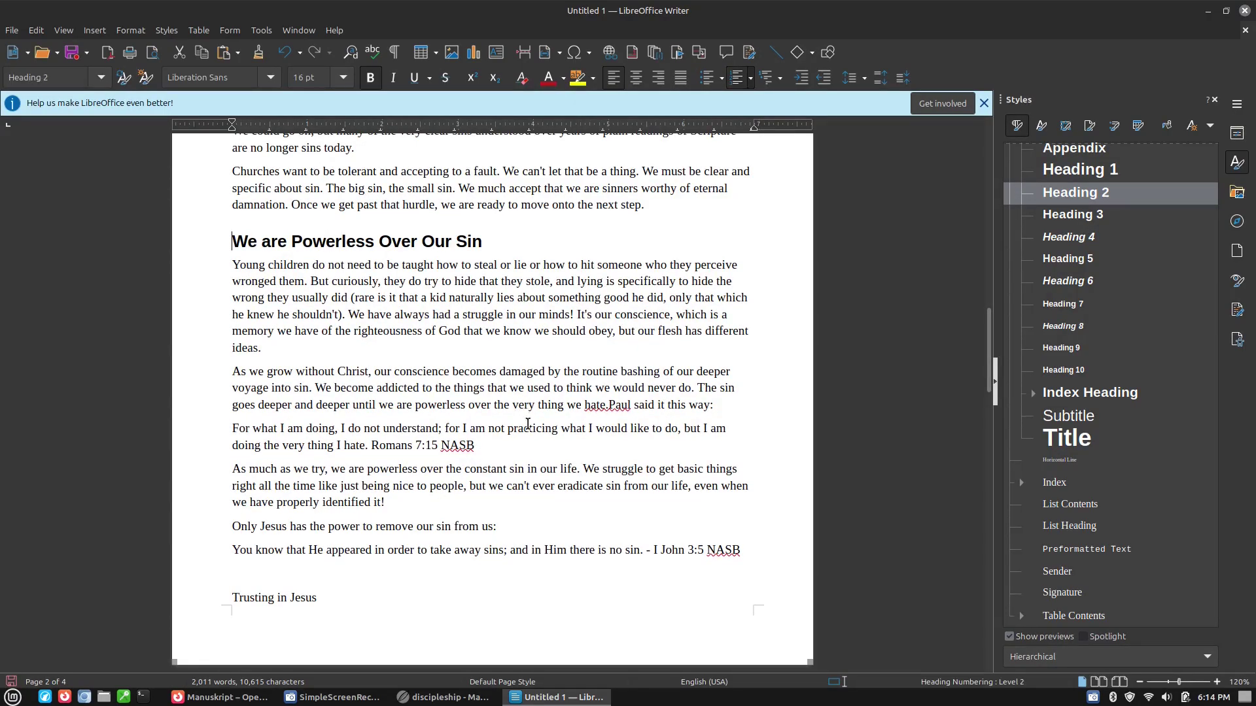
# Step: Make the Romans 7:15 quote a Block Quotation with its NASB reference bold on its own line
pyautogui.moveTo(233, 430); pyautogui.dragTo(368, 450)
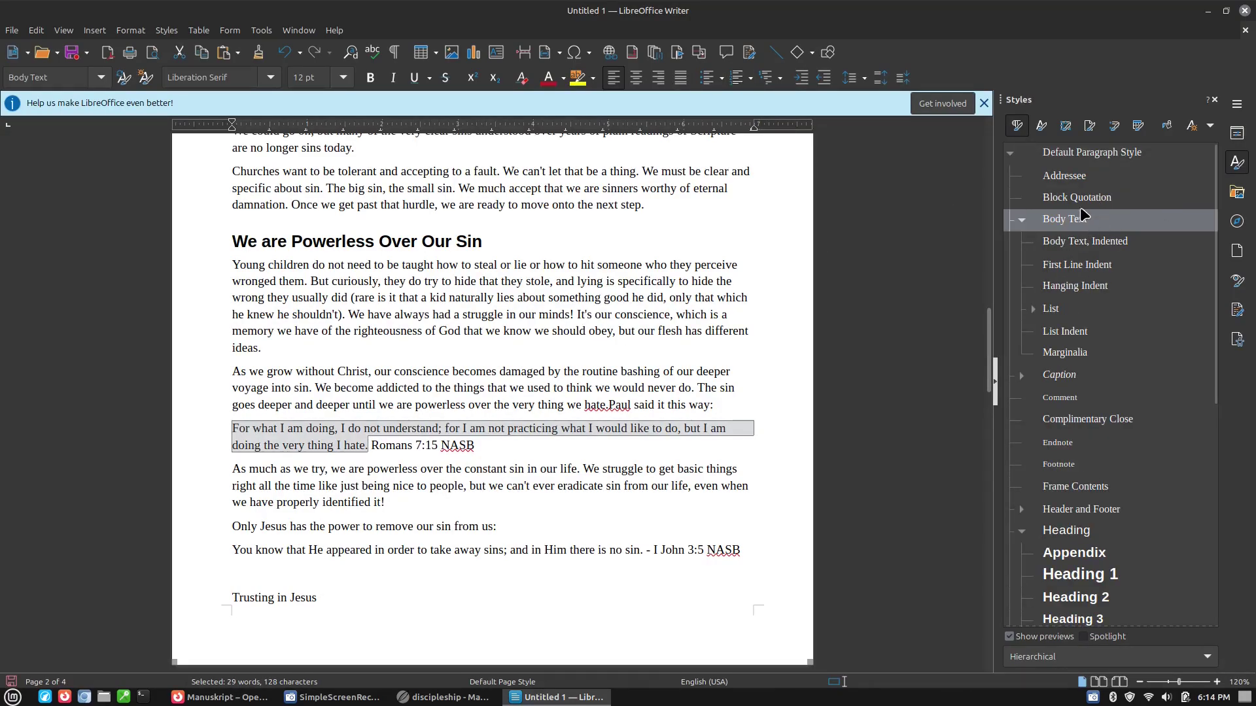
pyautogui.doubleClick(1078, 198)
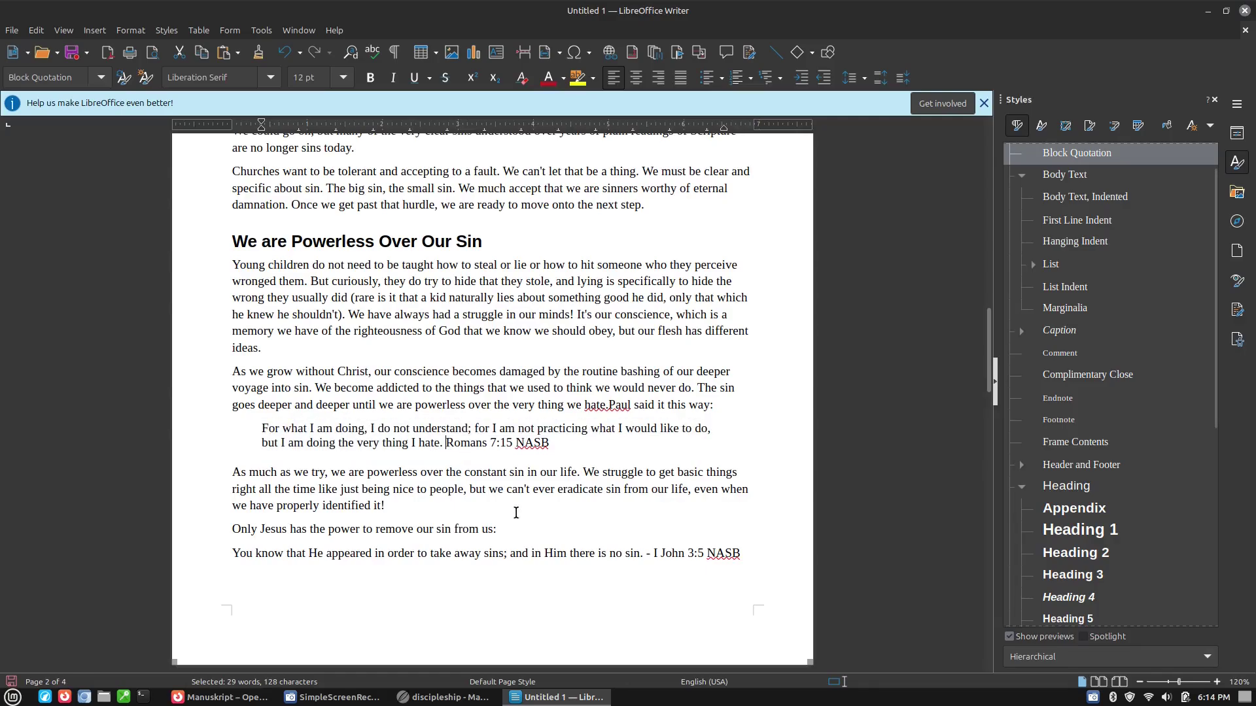
pyautogui.hotkey('shift', 'Return')
pyautogui.moveTo(379, 458); pyautogui.dragTo(265, 456)
pyautogui.hotkey('ctrl', 'b')
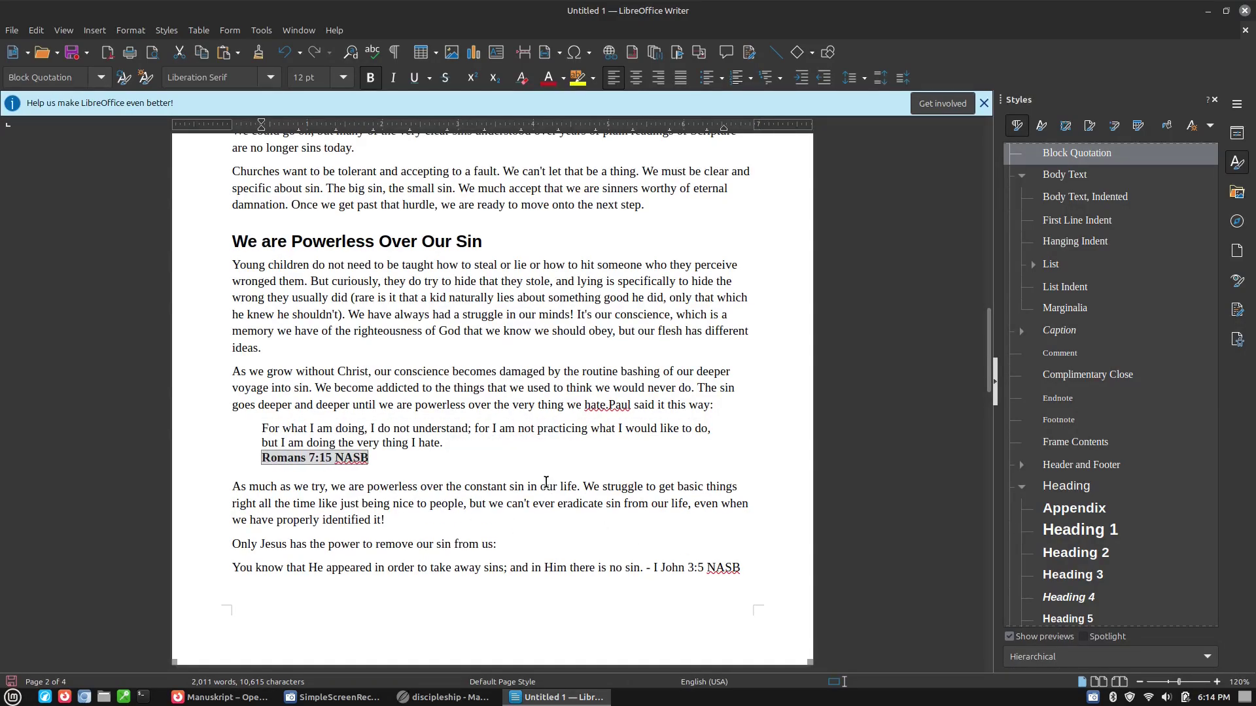
# Step: Italicise the sentence quoting I John 3:5
pyautogui.scroll(-3, 625, 473)
pyautogui.moveTo(640, 465); pyautogui.dragTo(190, 461)
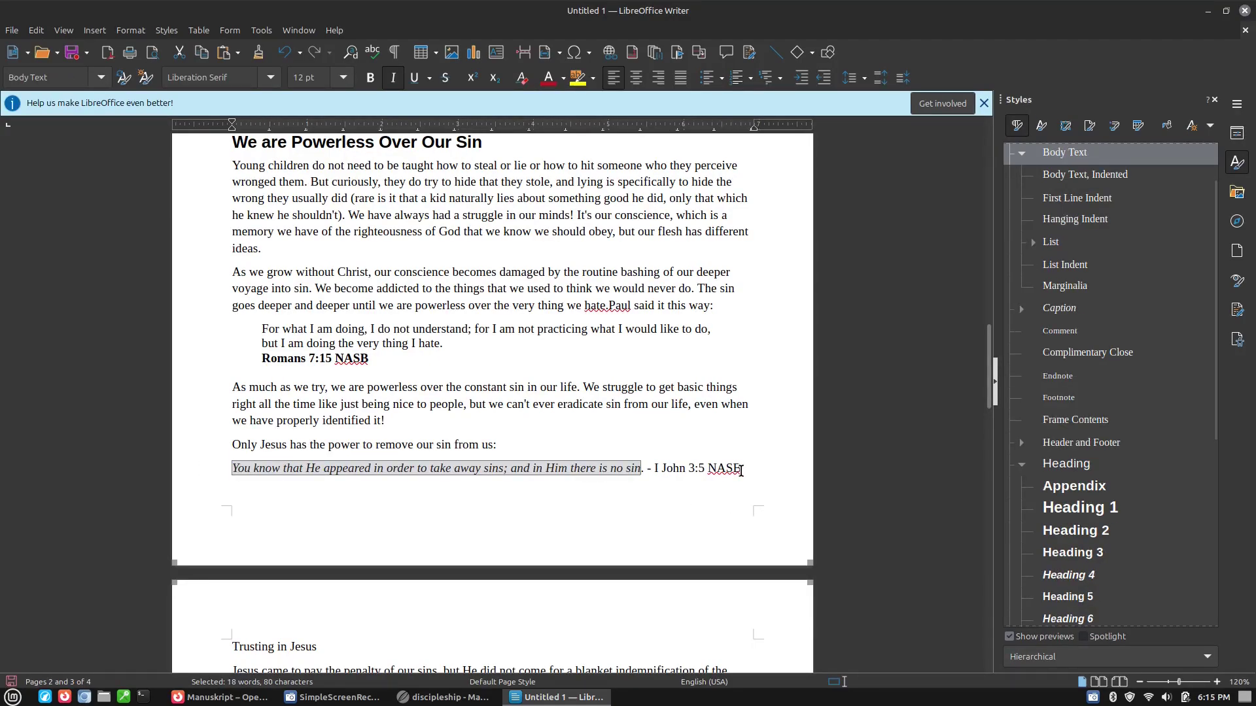
pyautogui.hotkey('ctrl', 'i')
pyautogui.moveTo(707, 468); pyautogui.dragTo(650, 469)
pyautogui.scroll(-20, 659, 522)
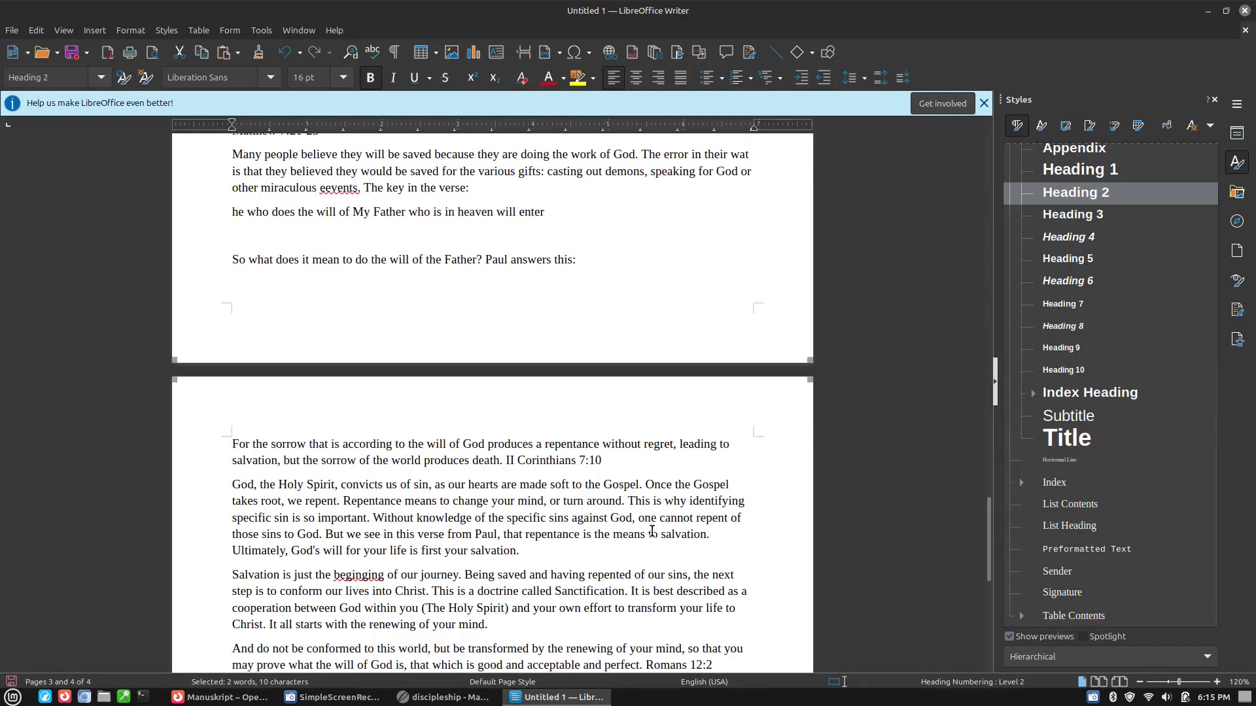
pyautogui.scroll(-5, 652, 531)
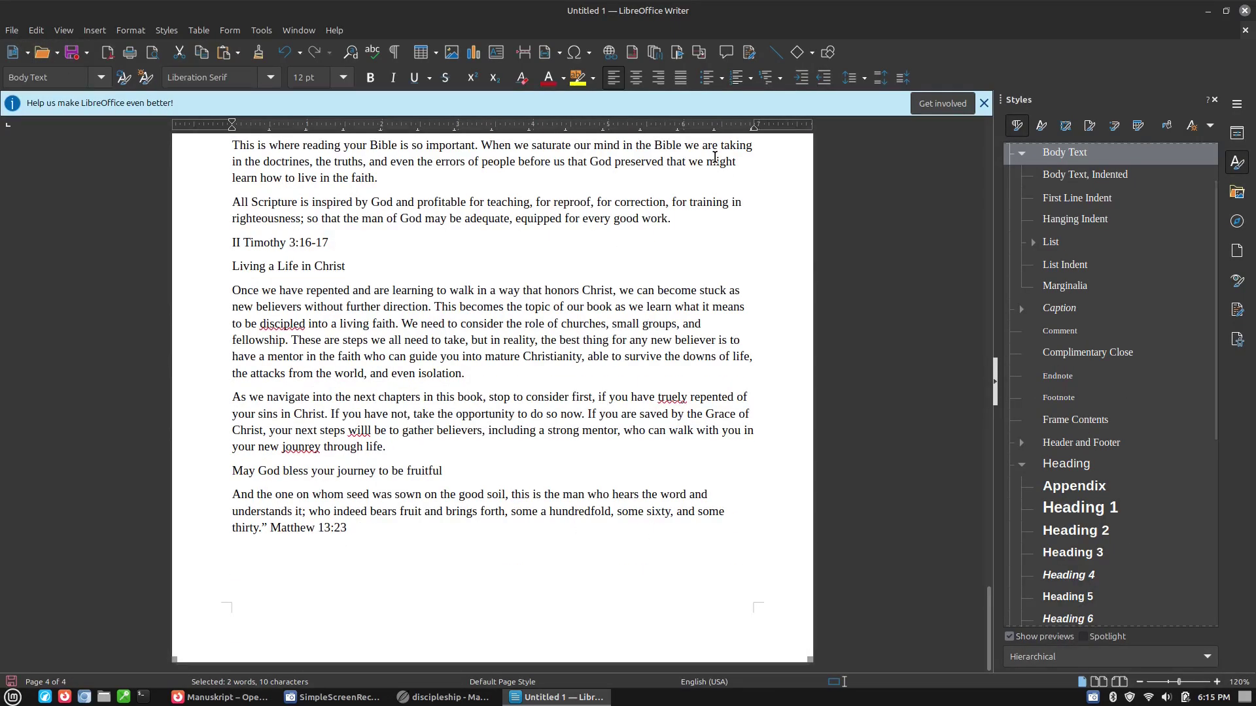
# Step: Return to the discipleship project in Manuskript and open its export window from File
pyautogui.click(432, 698)
pyautogui.click(271, 355)
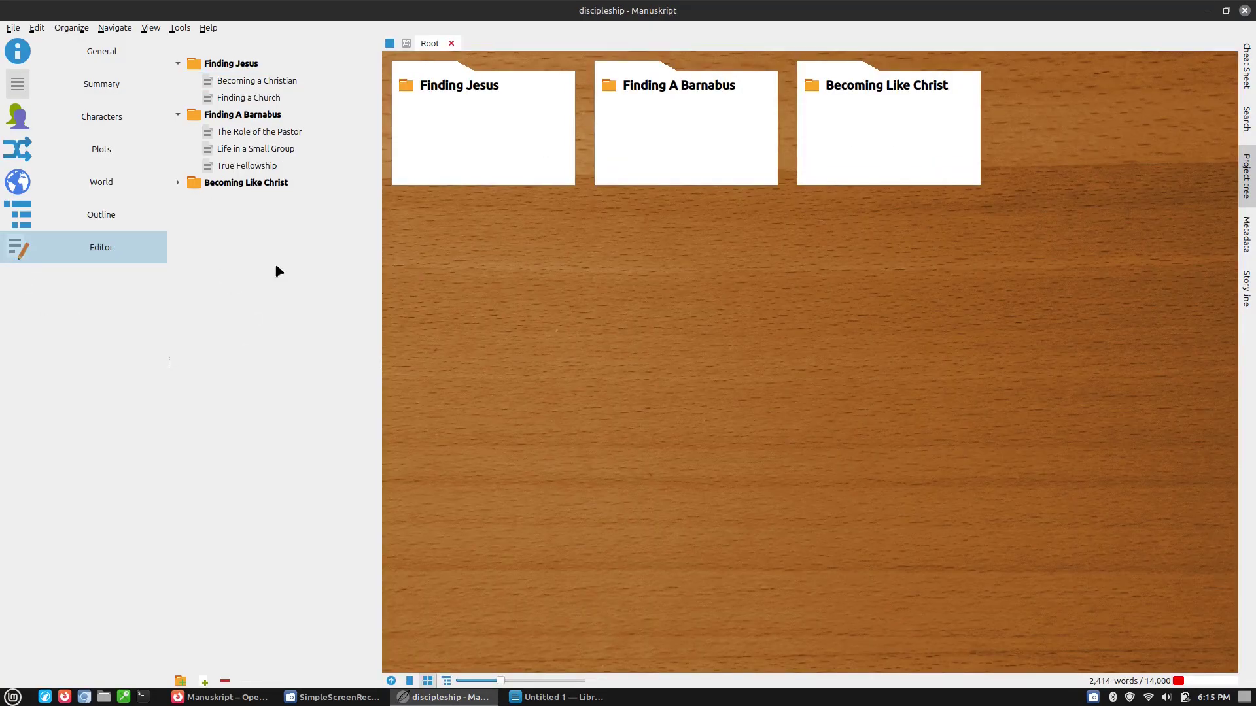
pyautogui.click(12, 28)
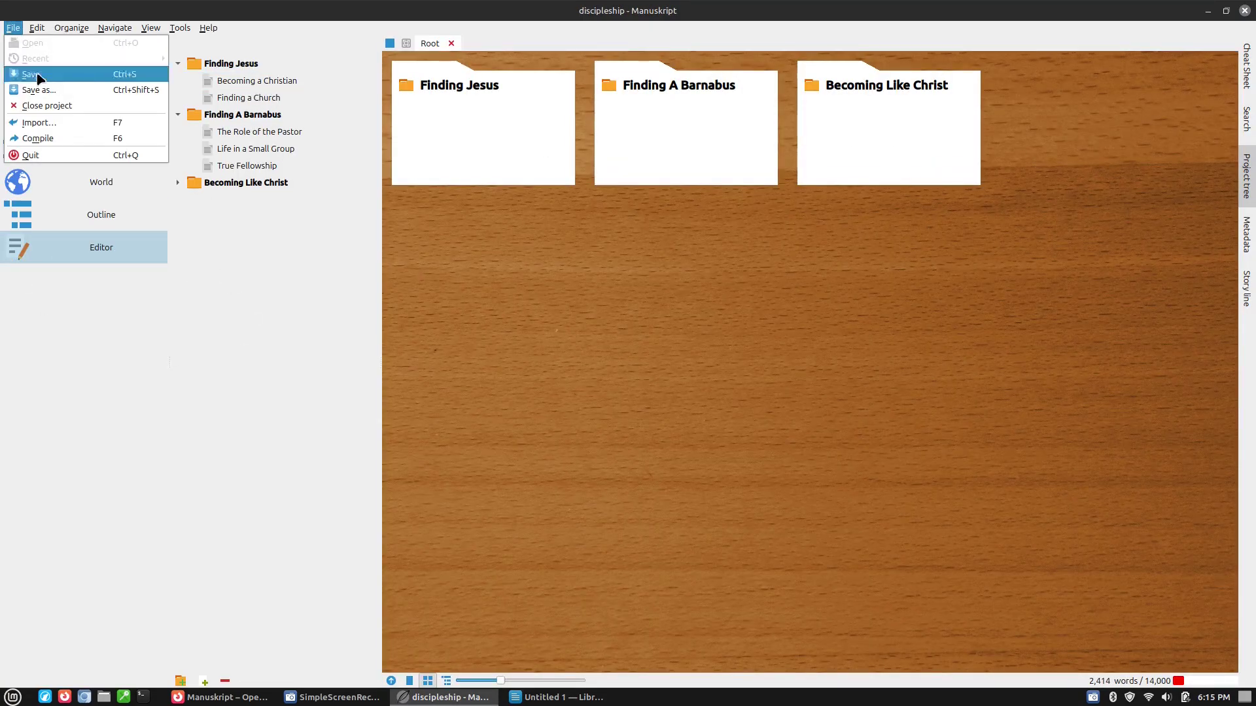
pyautogui.click(49, 138)
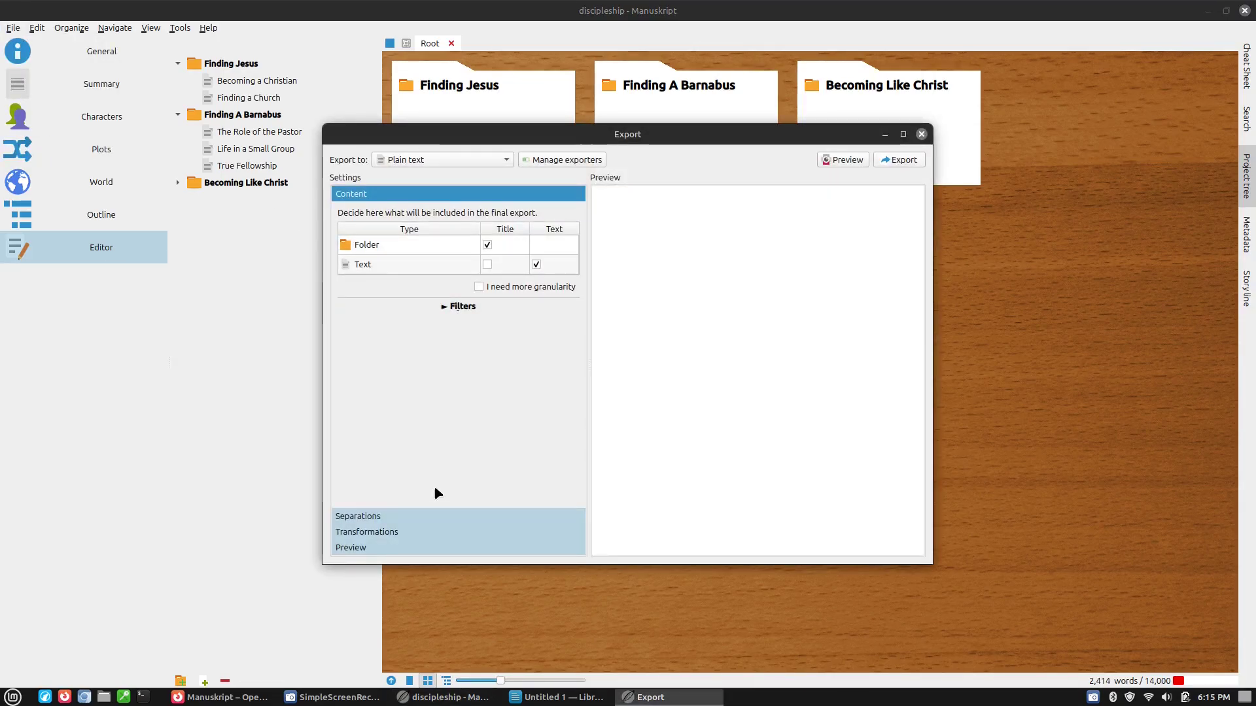
# Step: Set the export format to ePub, keeping empty lines between folders and between texts
pyautogui.click(469, 162)
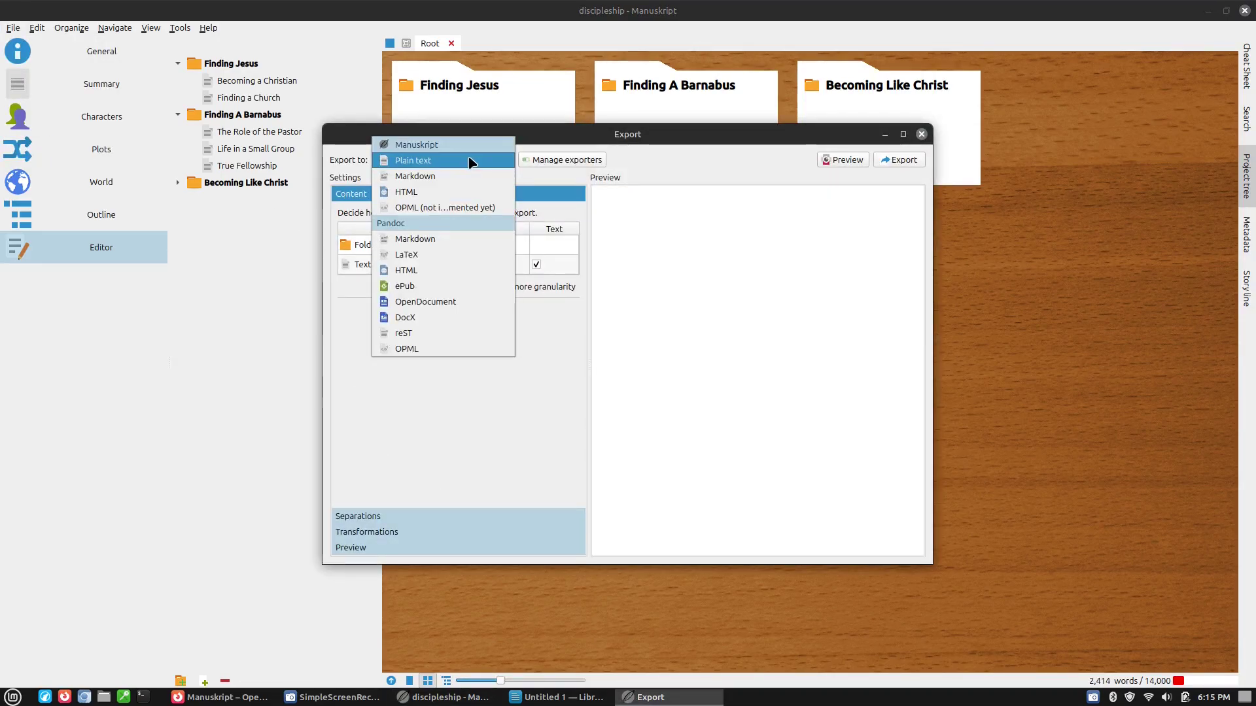
pyautogui.click(468, 286)
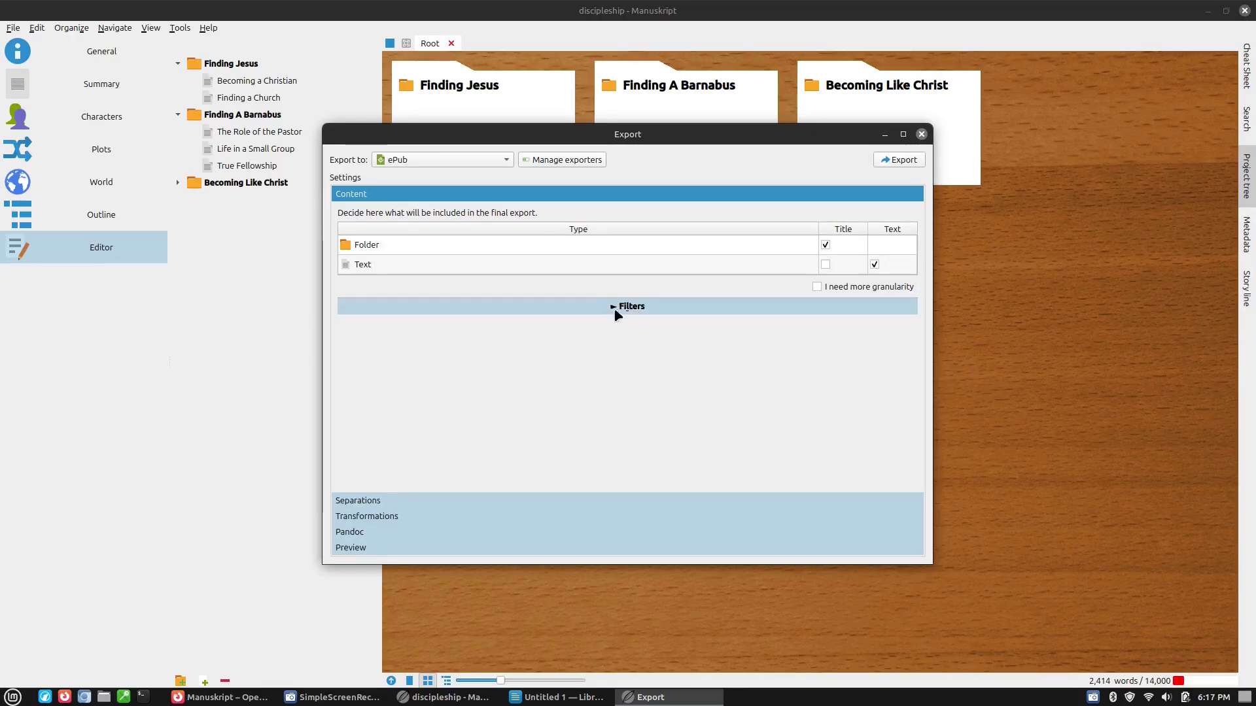
pyautogui.click(619, 307)
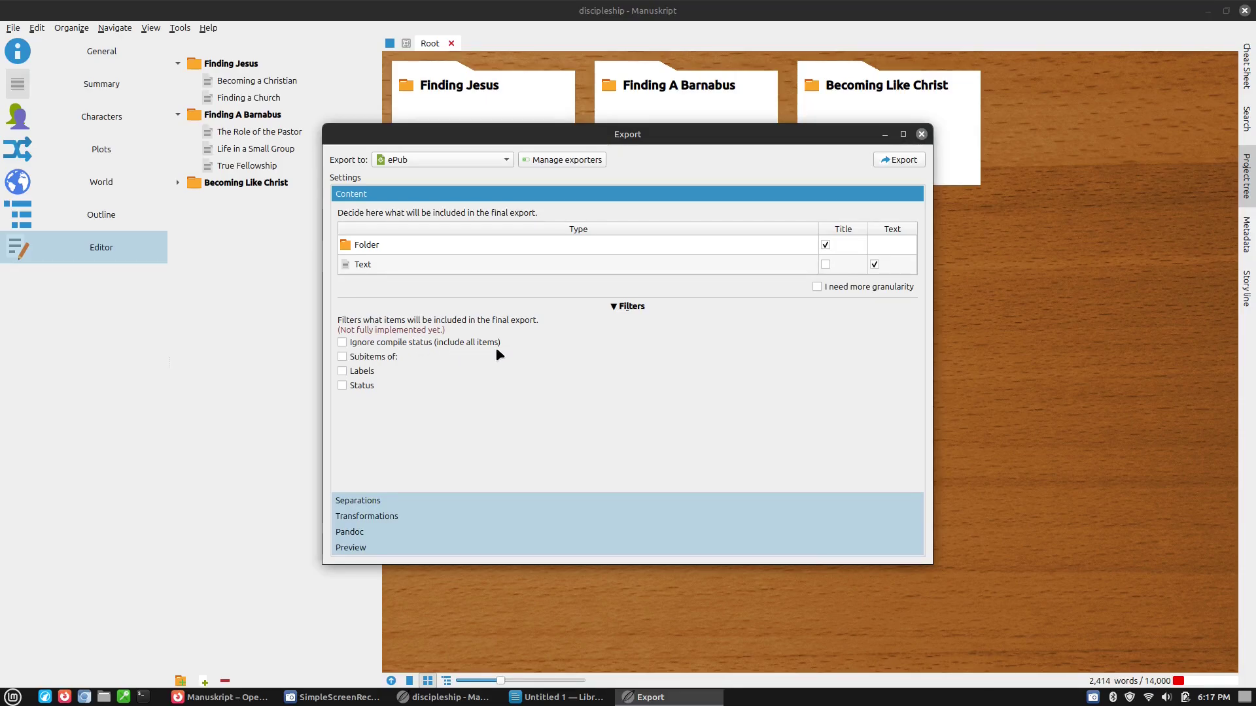
pyautogui.click(364, 500)
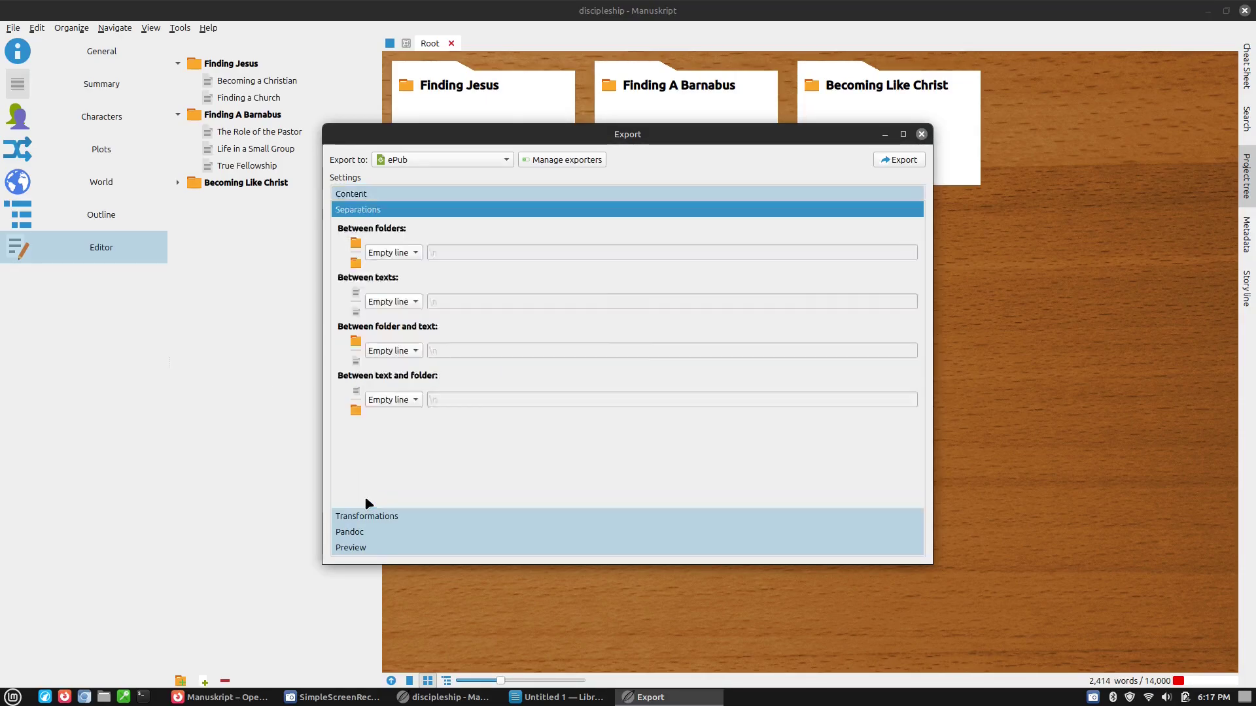
pyautogui.click(415, 253)
pyautogui.click(416, 255)
pyautogui.click(414, 301)
pyautogui.click(412, 303)
# Step: Include a table of contents via Pandoc and export the ePub as disc.epub
pyautogui.click(349, 531)
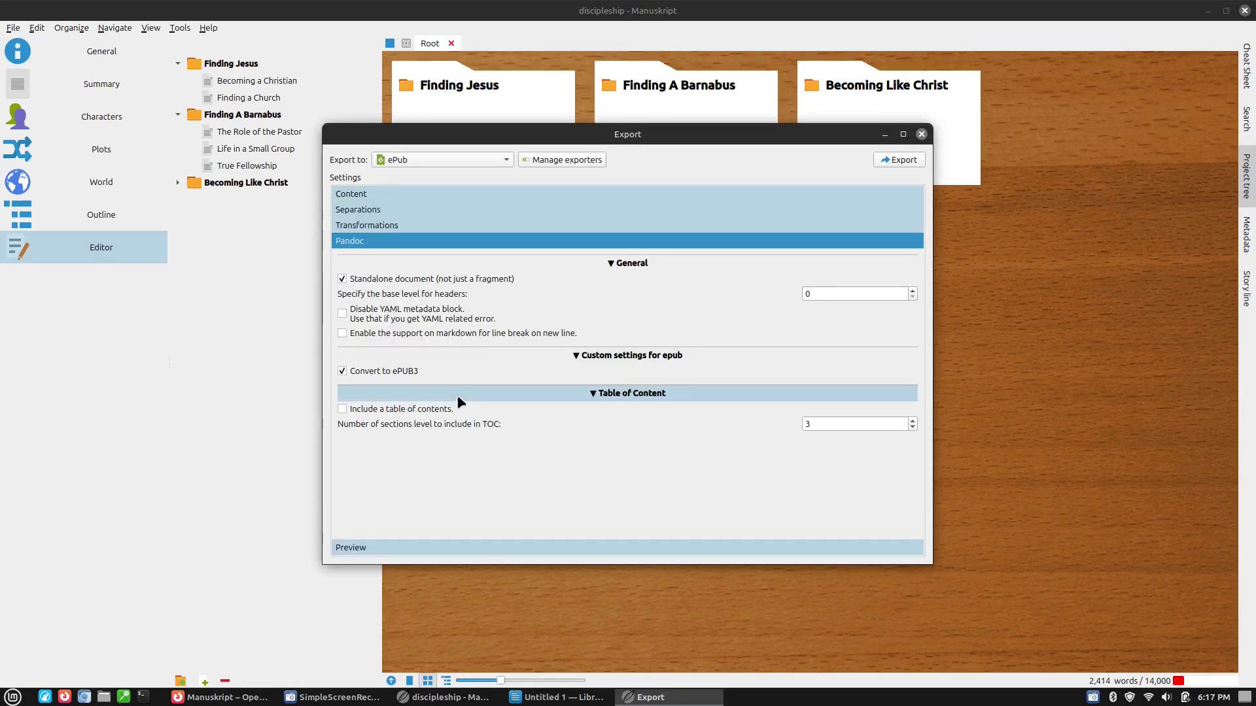
pyautogui.click(352, 410)
pyautogui.click(360, 554)
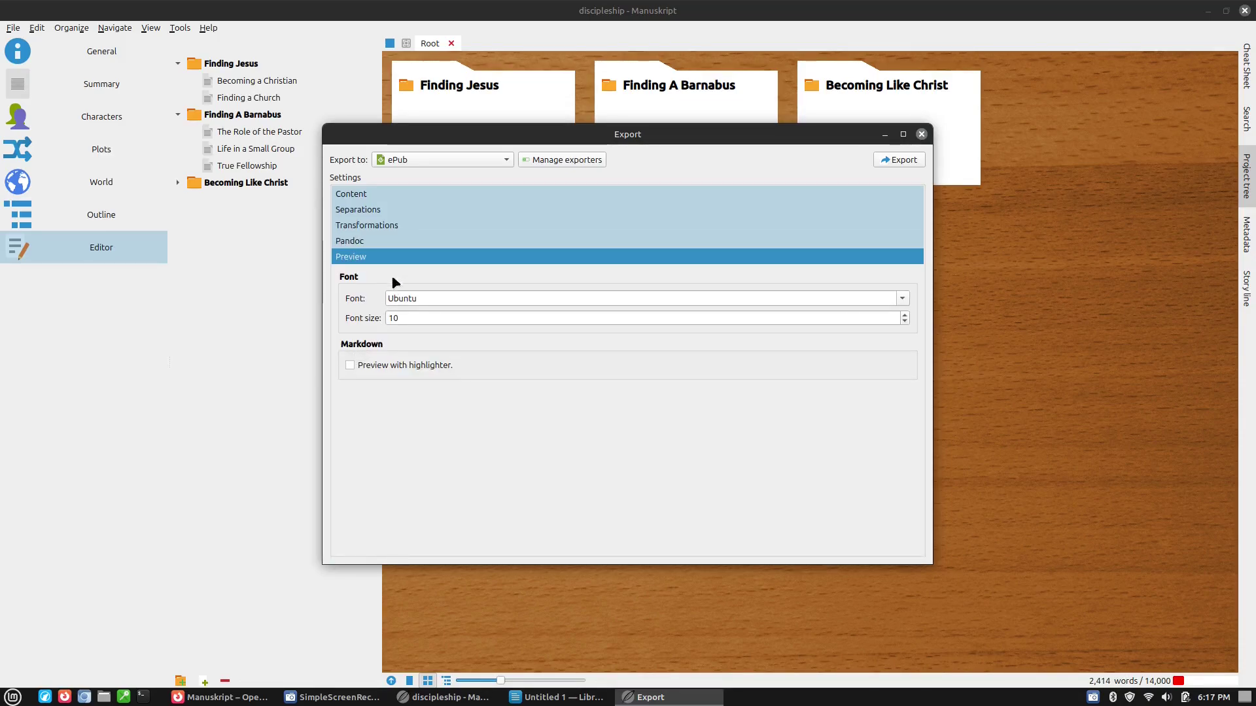
pyautogui.click(393, 194)
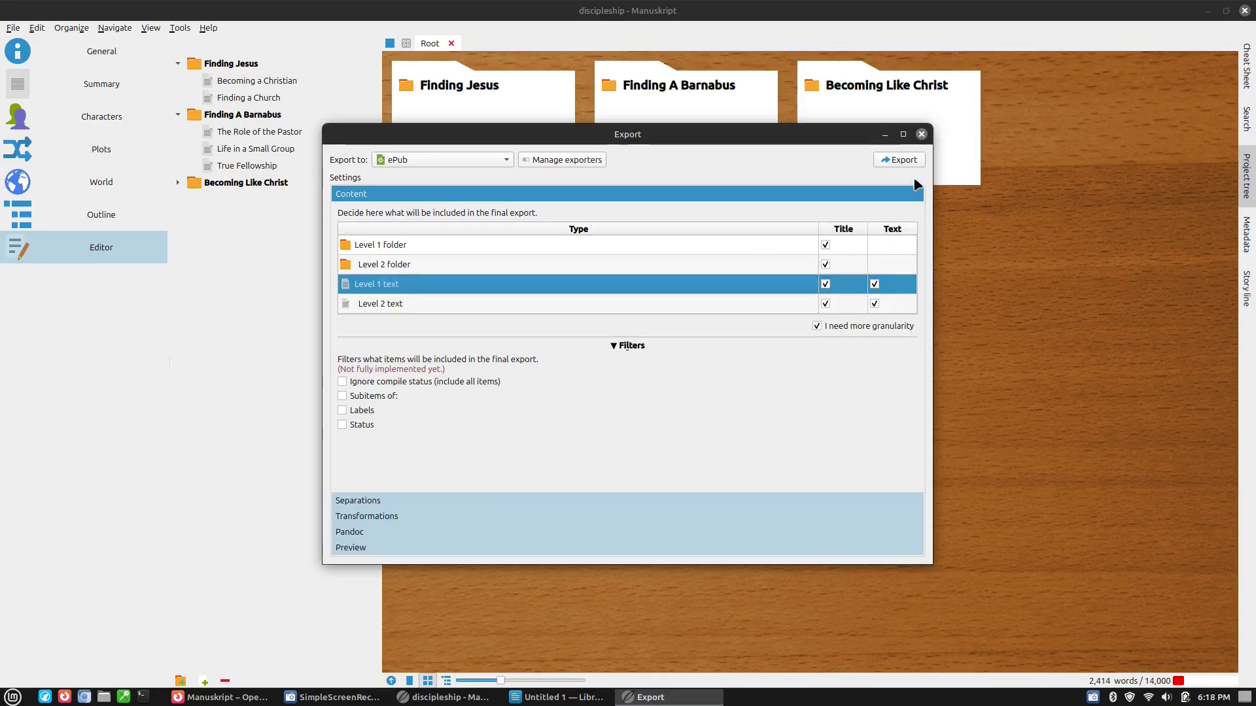
pyautogui.click(900, 161)
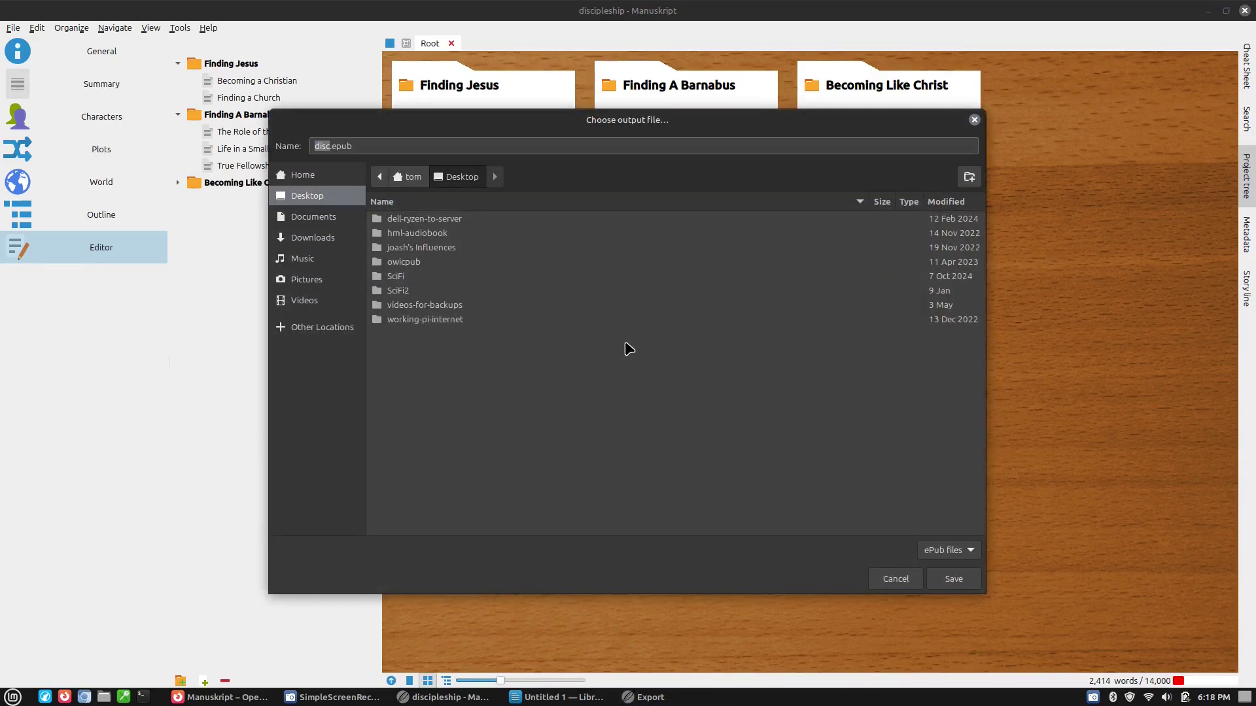
pyautogui.click(973, 575)
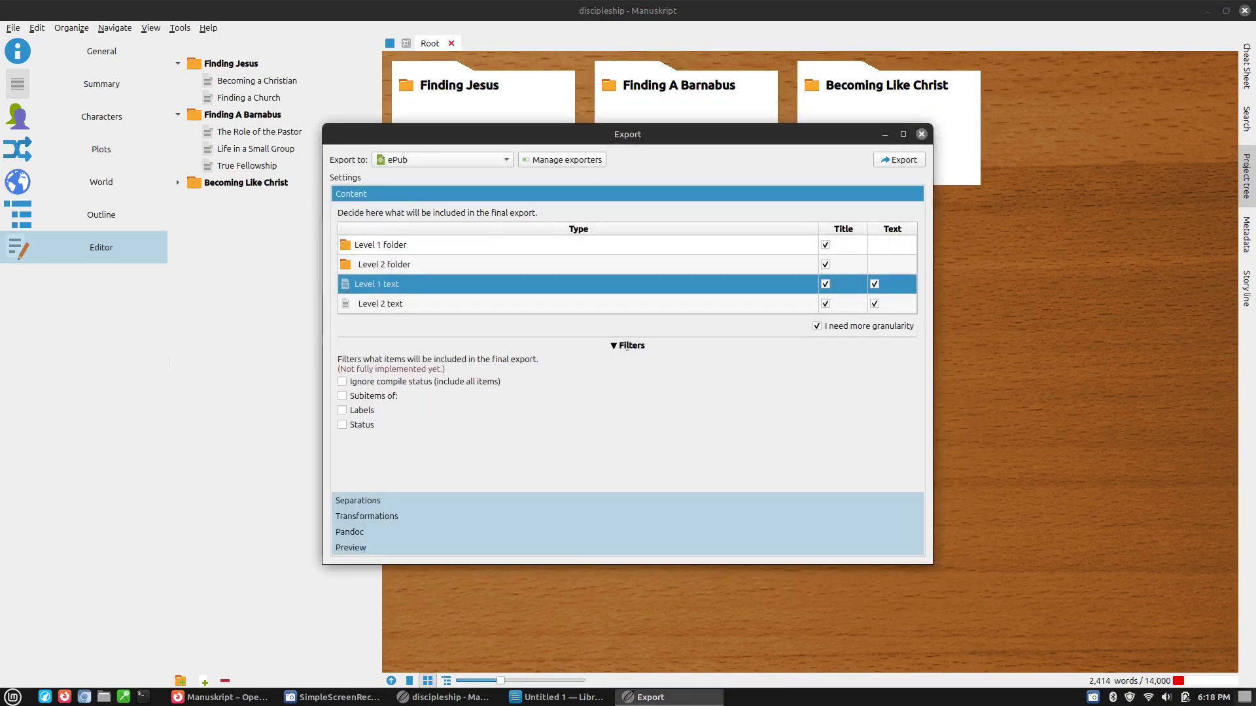
# Step: Open disc.epub from the desktop and jump through Finding Jesus, Becoming a Christian and Finding a Church
pyautogui.click(1245, 697)
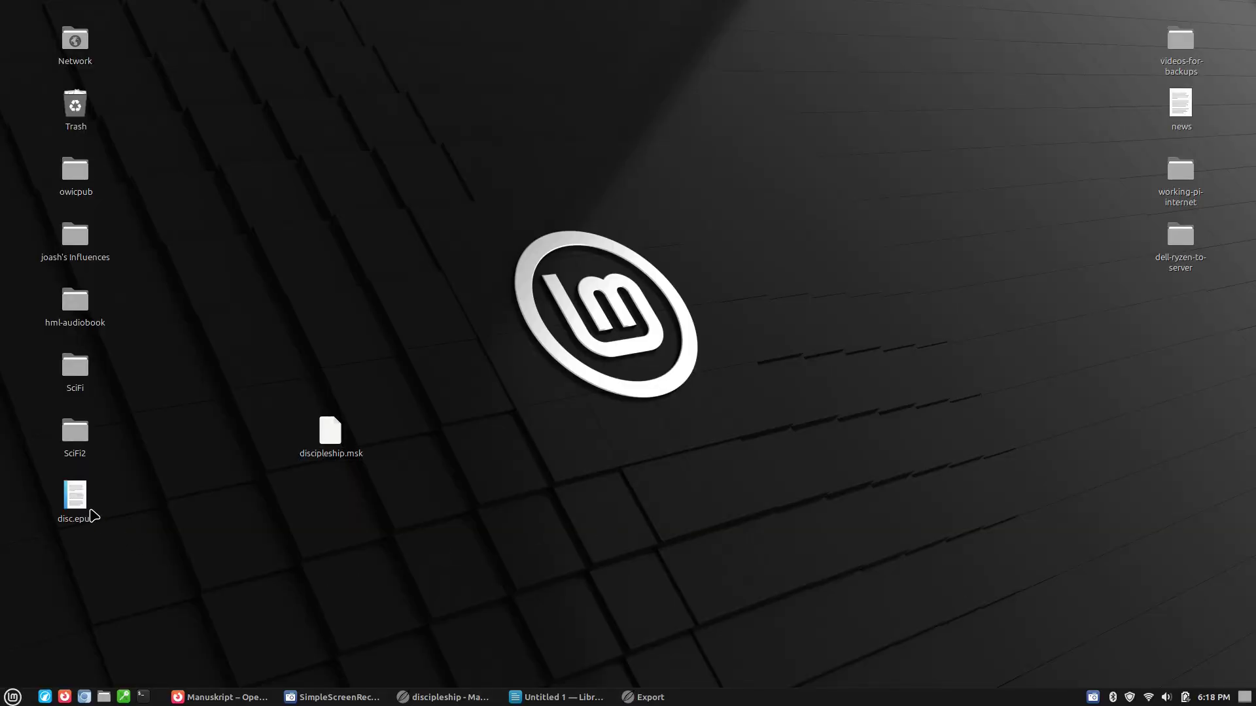
pyautogui.doubleClick(88, 517)
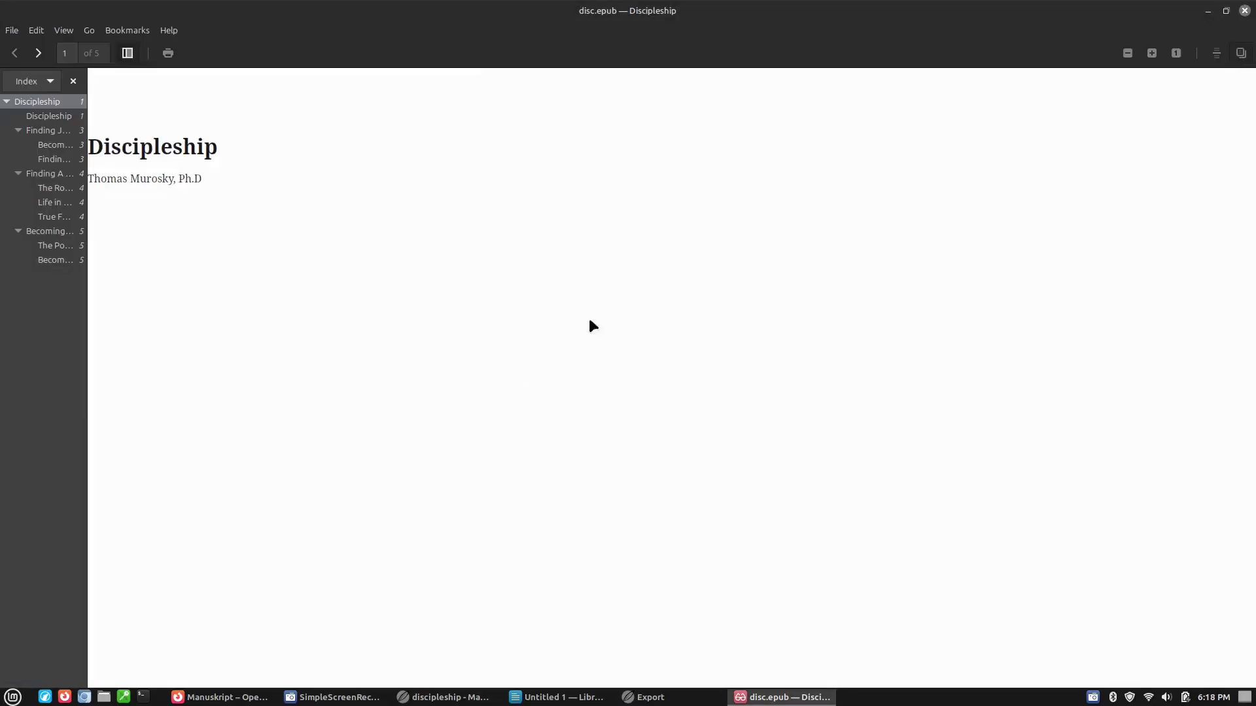
pyautogui.click(55, 133)
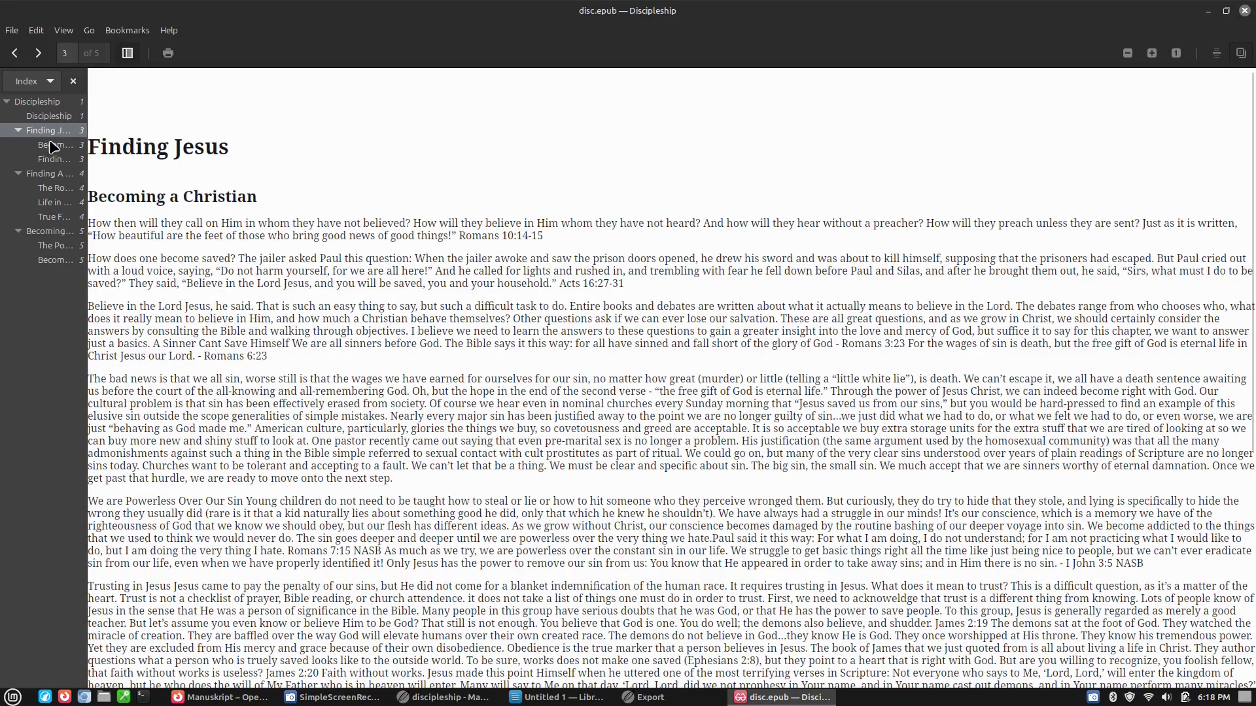
pyautogui.click(52, 146)
pyautogui.click(50, 160)
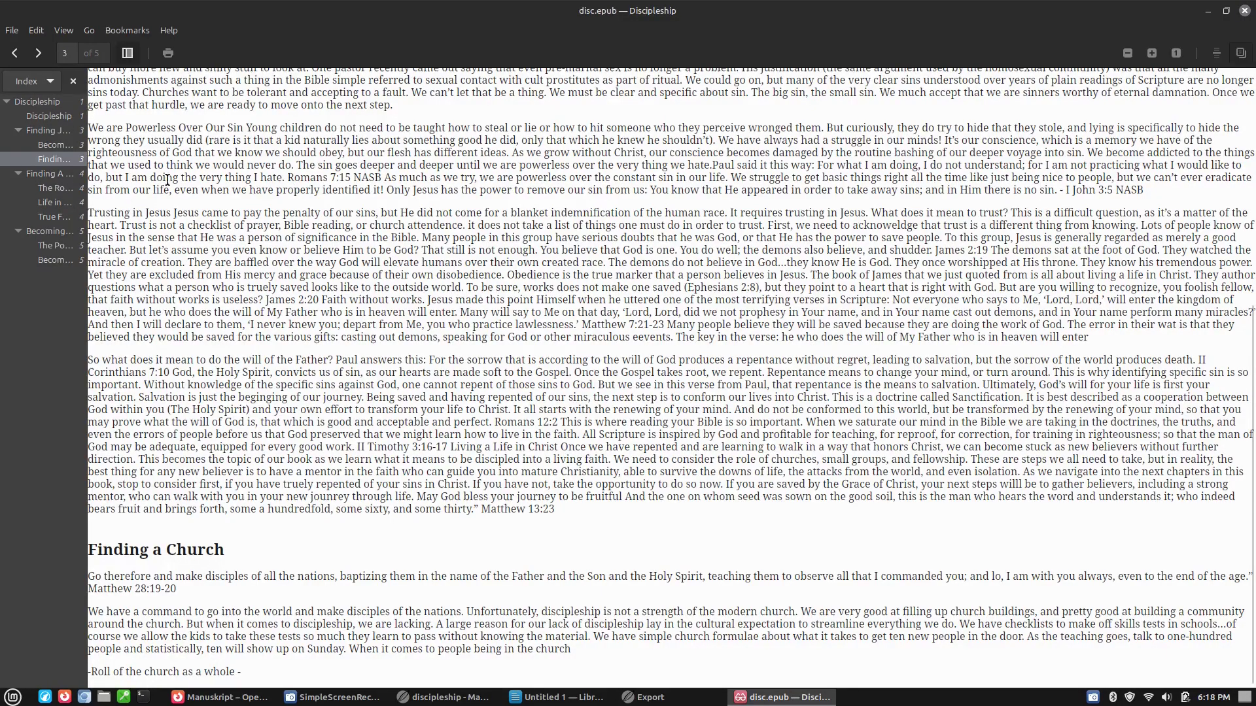
pyautogui.click(56, 146)
# Step: Read on through The Role of the Pastor, Small Group, Fellowship and Mentor sections to Becoming like Christ
pyautogui.scroll(-5, 434, 244)
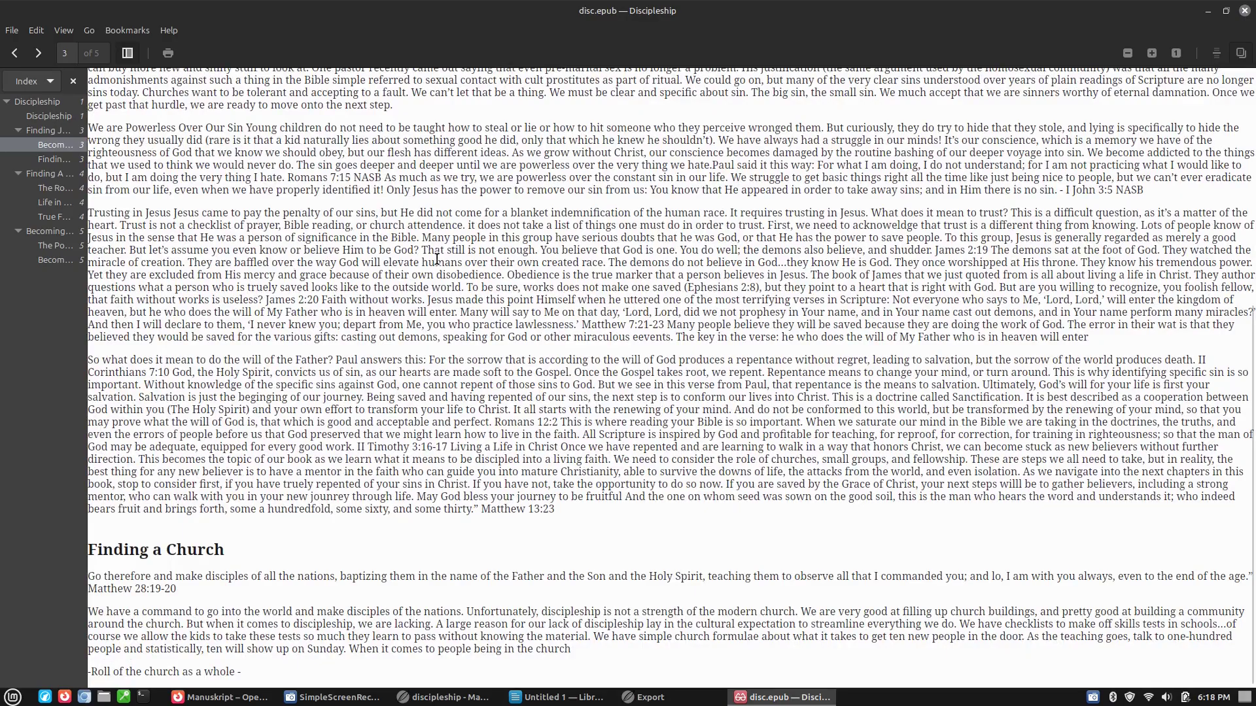
pyautogui.scroll(7, 440, 316)
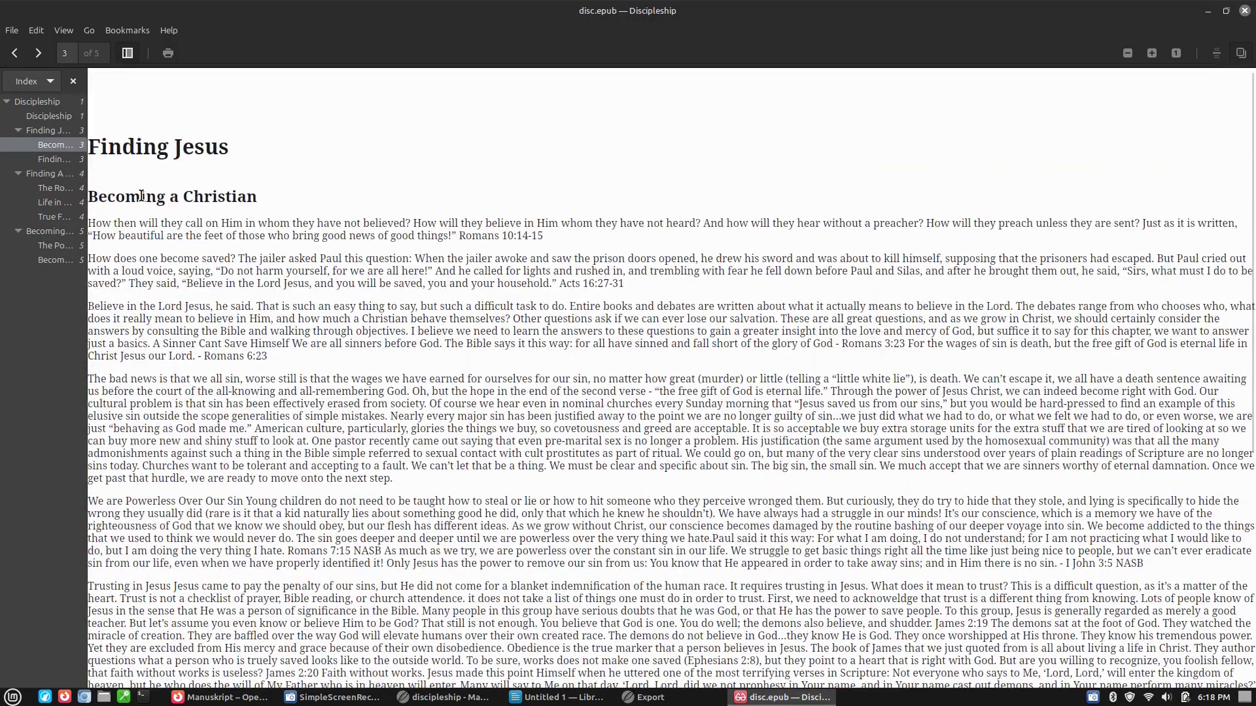
pyautogui.scroll(-7, 424, 275)
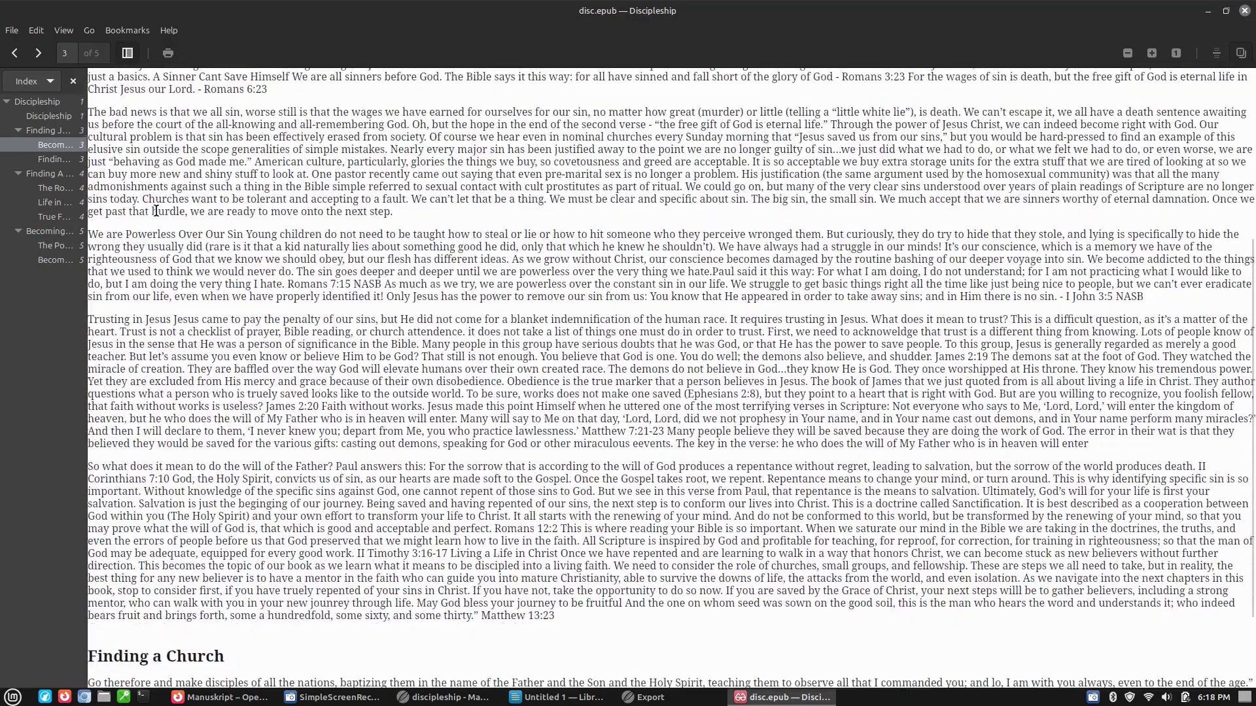
pyautogui.click(64, 161)
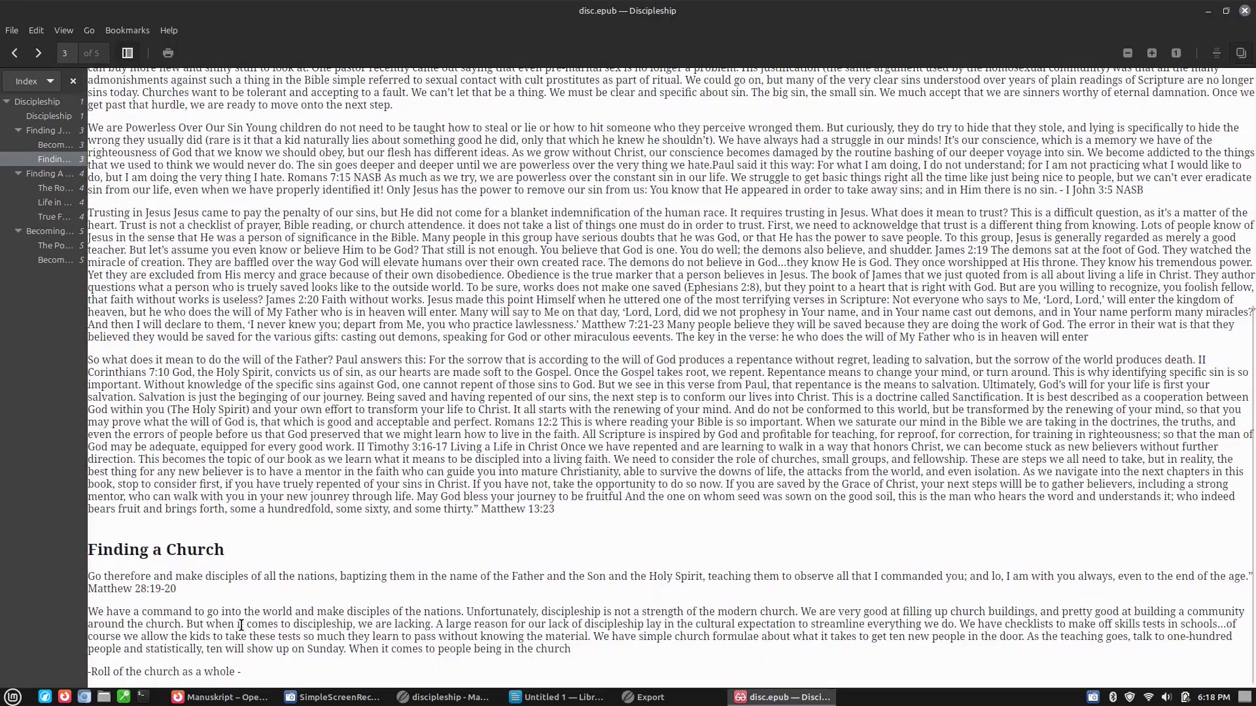
pyautogui.click(44, 190)
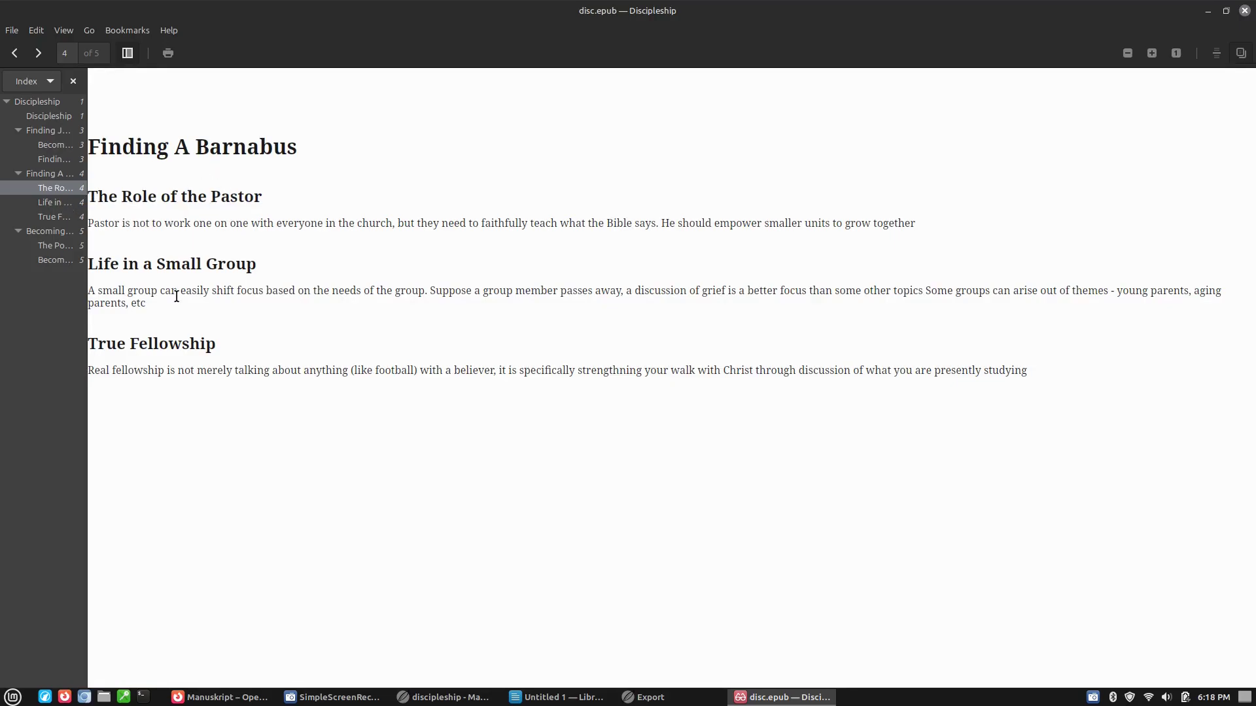
pyautogui.moveTo(186, 281); pyautogui.dragTo(205, 319)
pyautogui.click(39, 205)
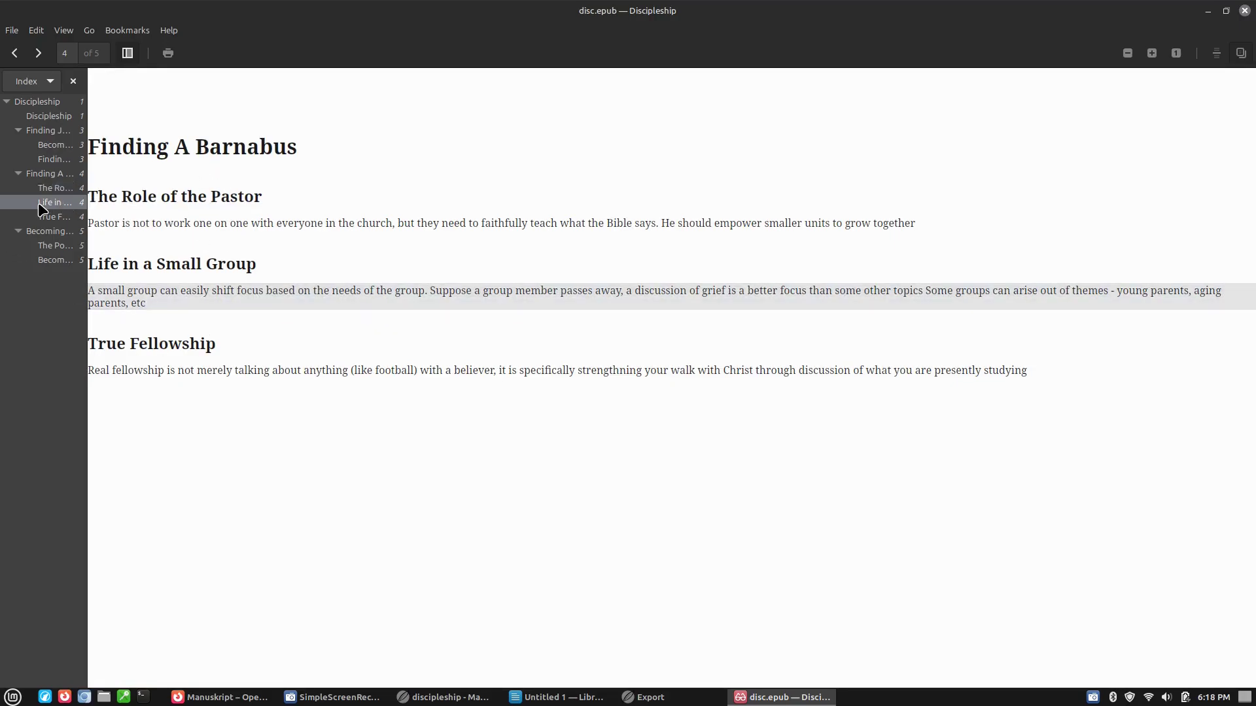
pyautogui.click(53, 217)
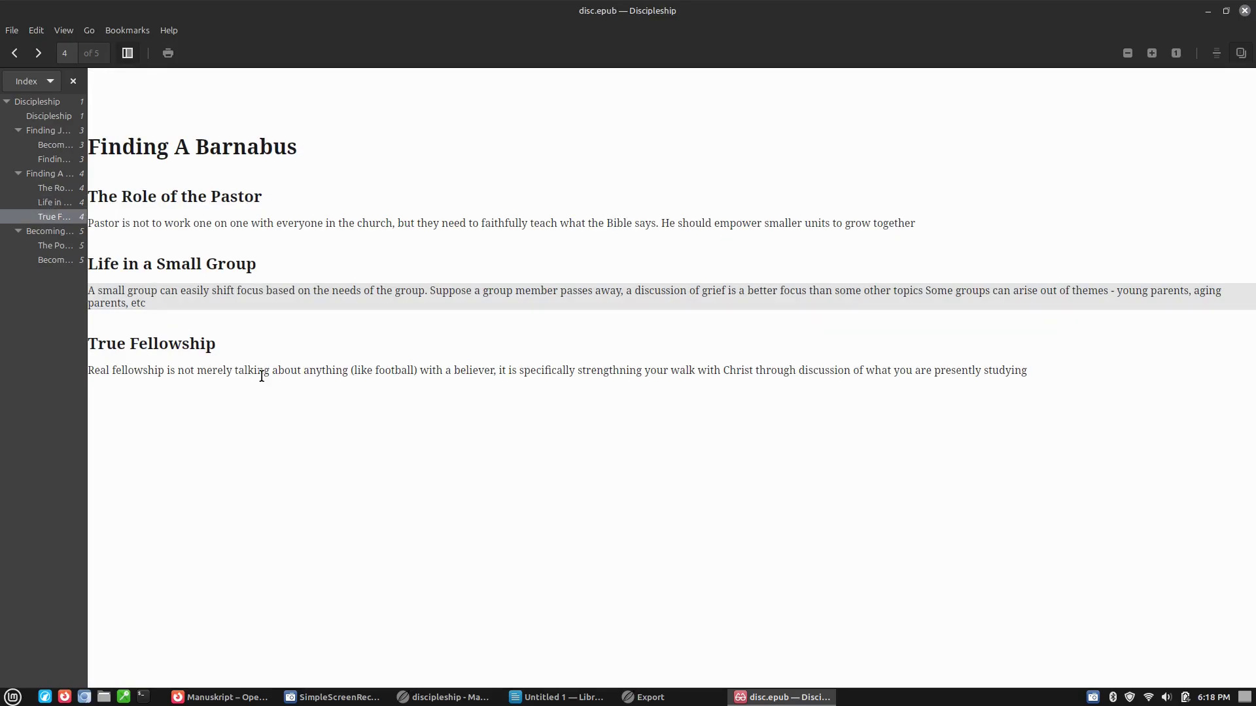
pyautogui.click(72, 260)
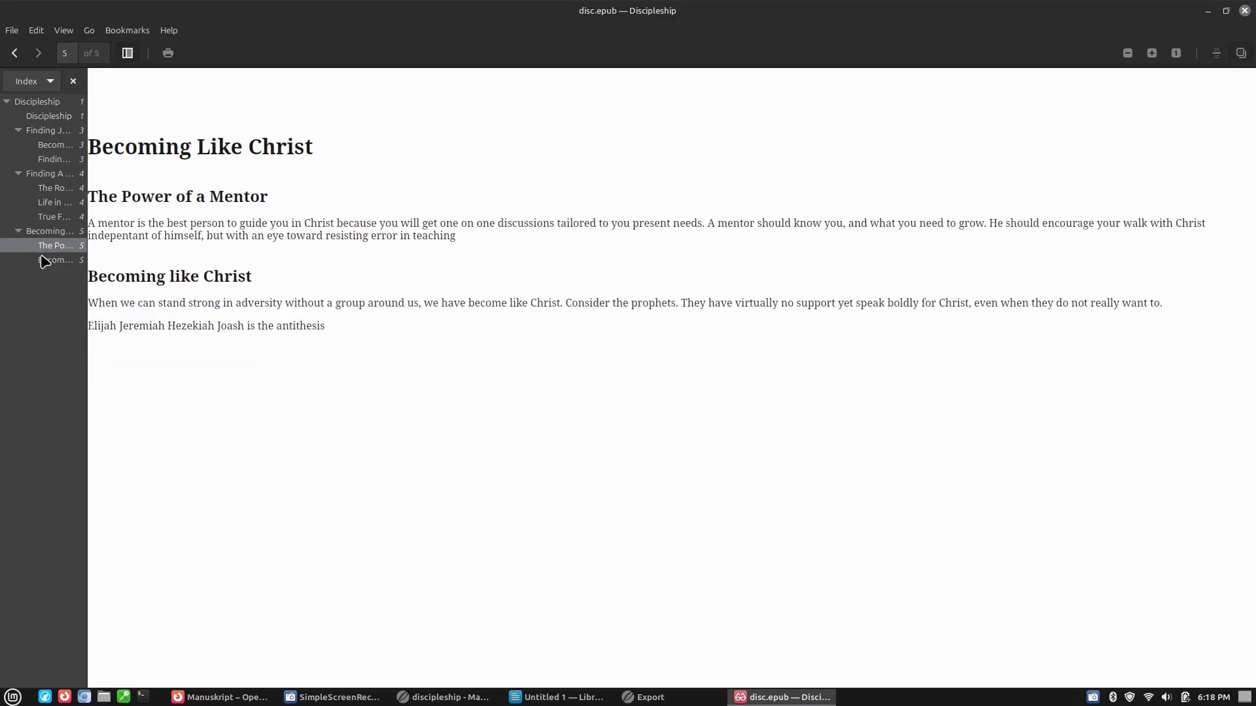
pyautogui.click(49, 261)
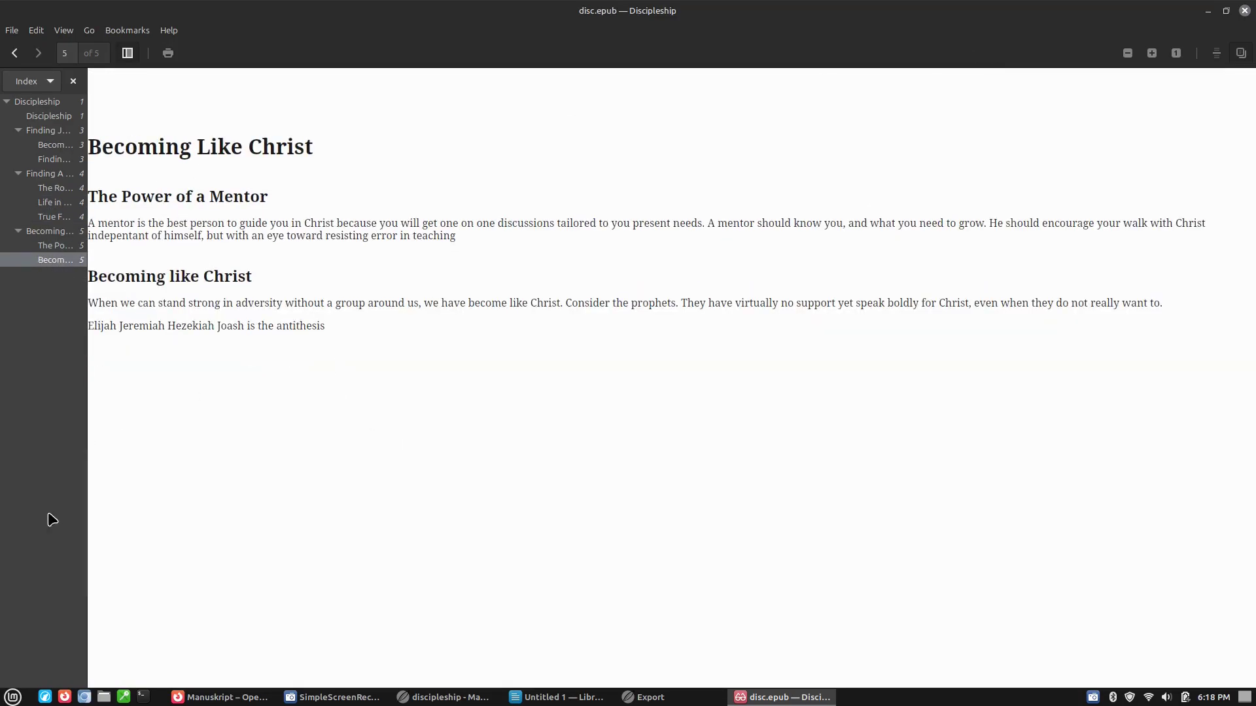
pyautogui.click(104, 696)
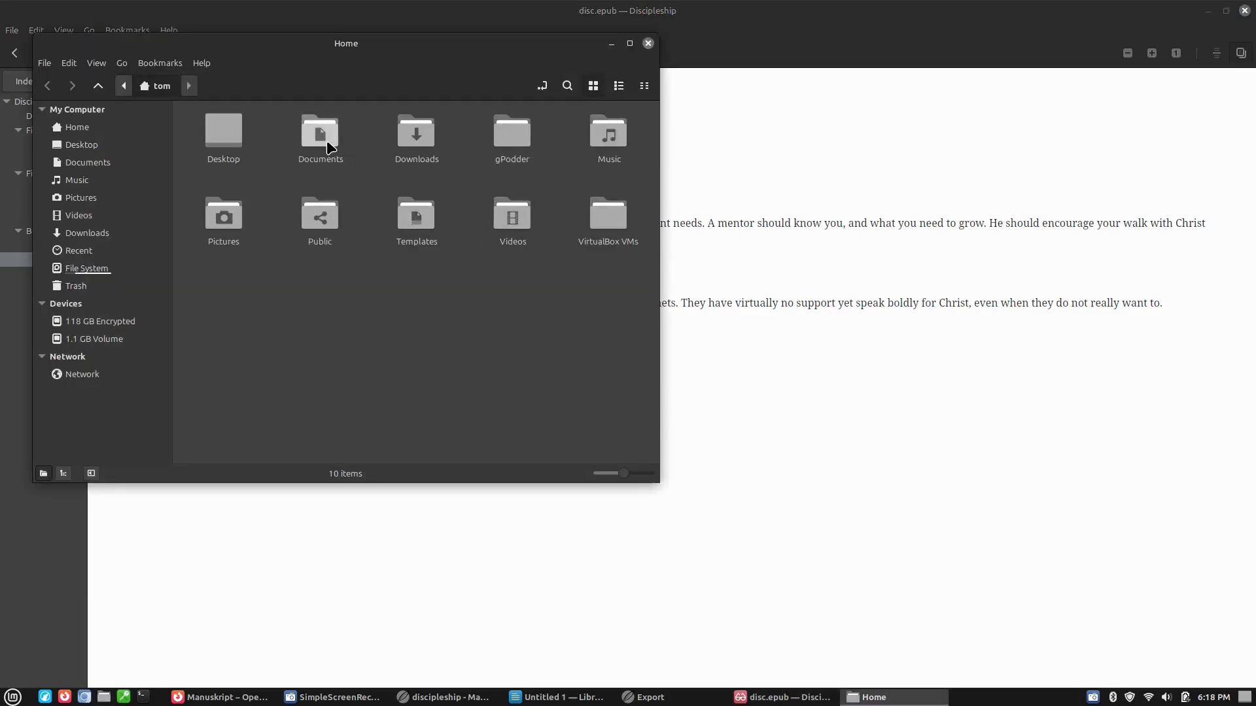
pyautogui.doubleClick(325, 143)
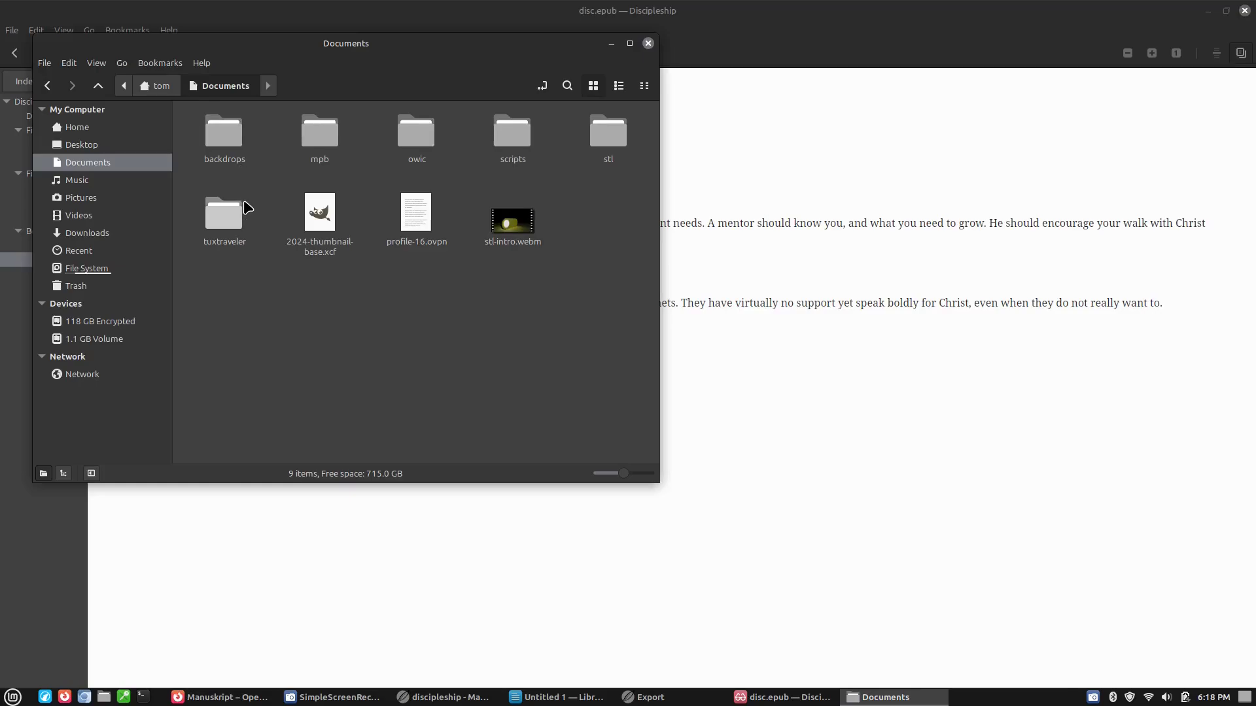
pyautogui.click(647, 43)
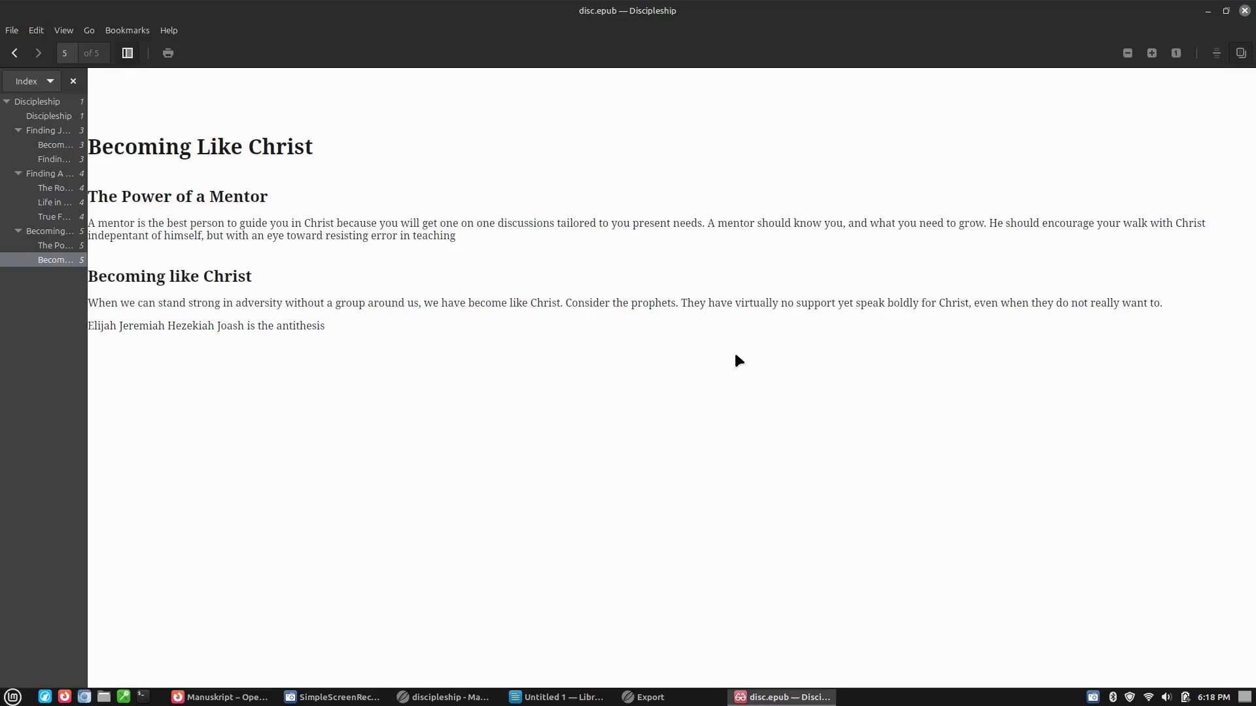
# Step: Close Xreader, switch the export format to OpenDocument, and save it as disc on the desktop
pyautogui.click(1244, 11)
pyautogui.click(695, 695)
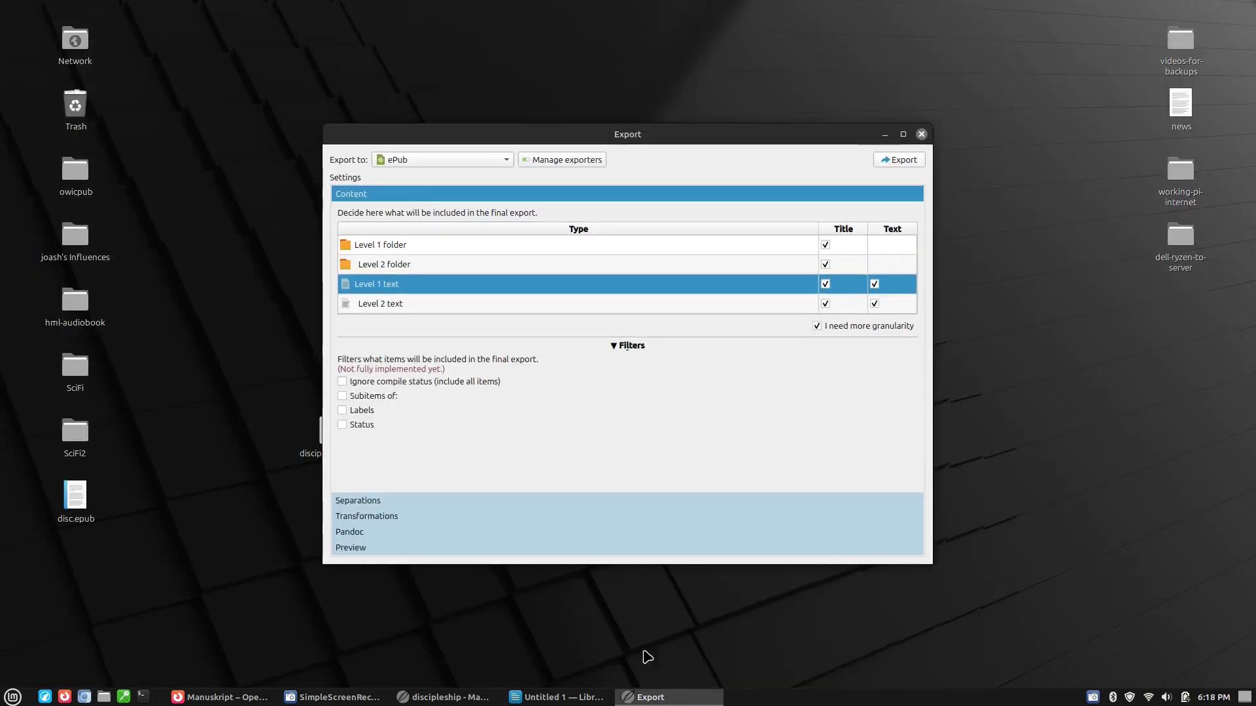
pyautogui.click(478, 161)
pyautogui.click(448, 176)
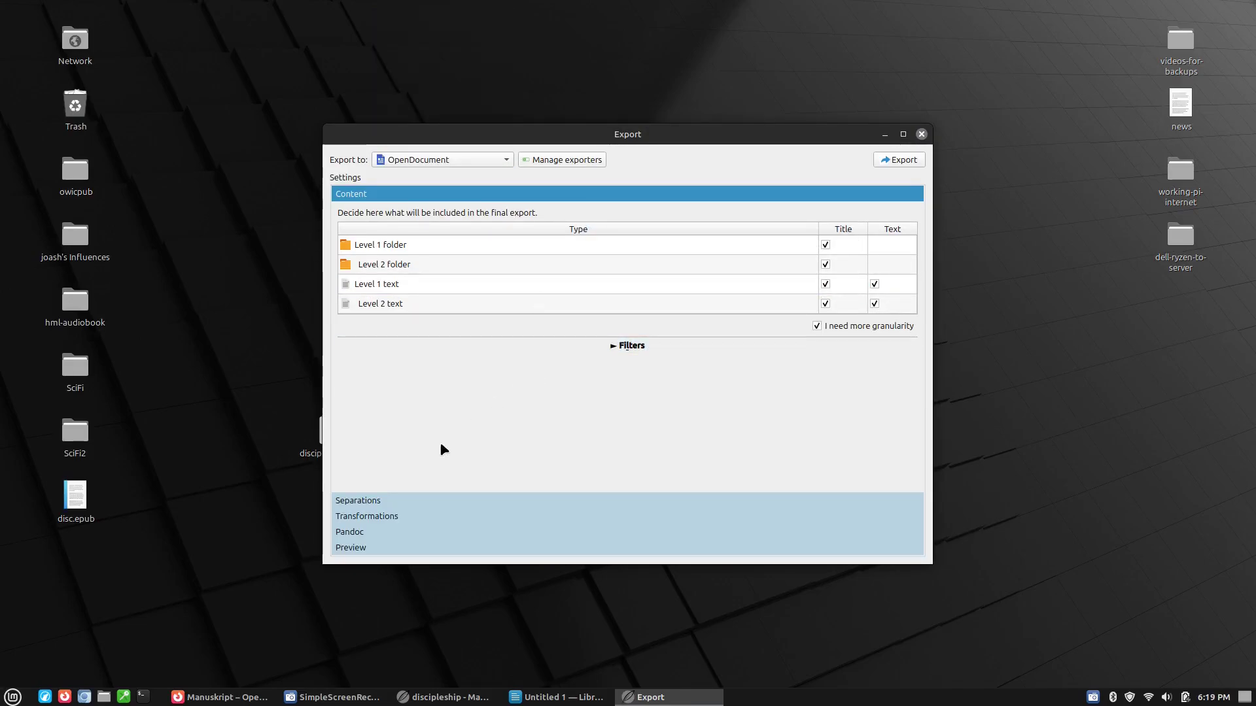
pyautogui.click(379, 502)
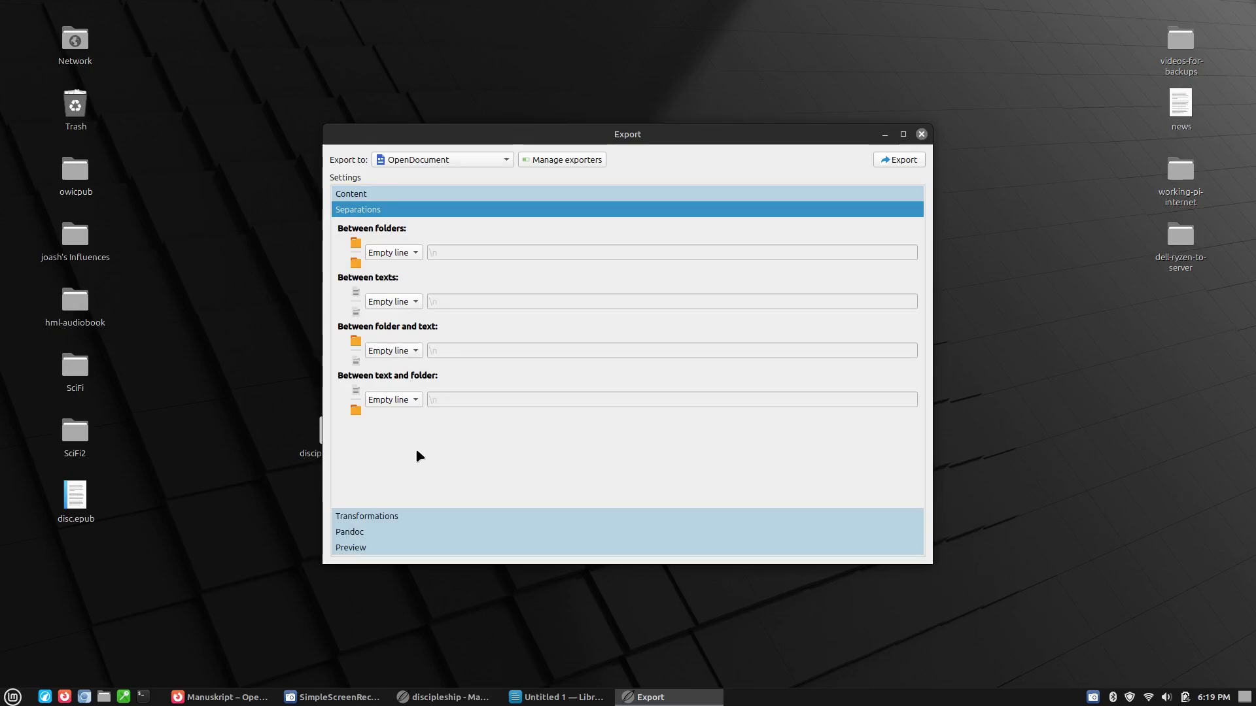
pyautogui.click(903, 160)
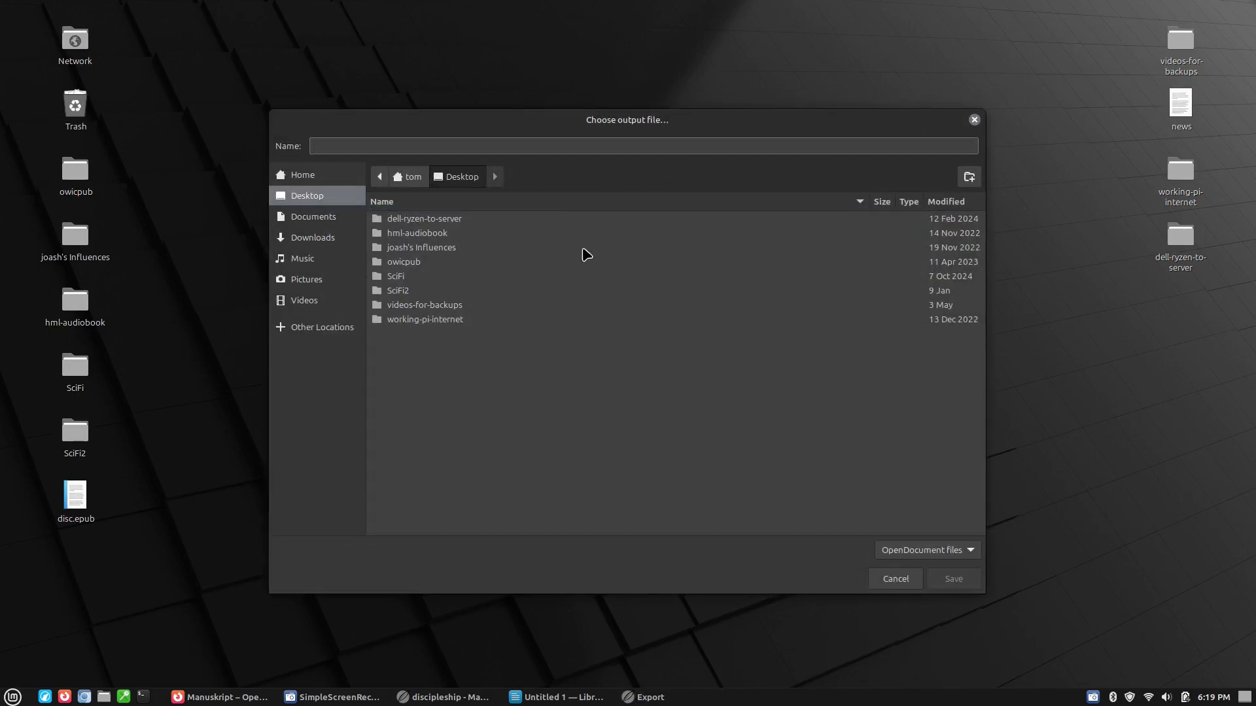
pyautogui.write('disc')
pyautogui.click(929, 578)
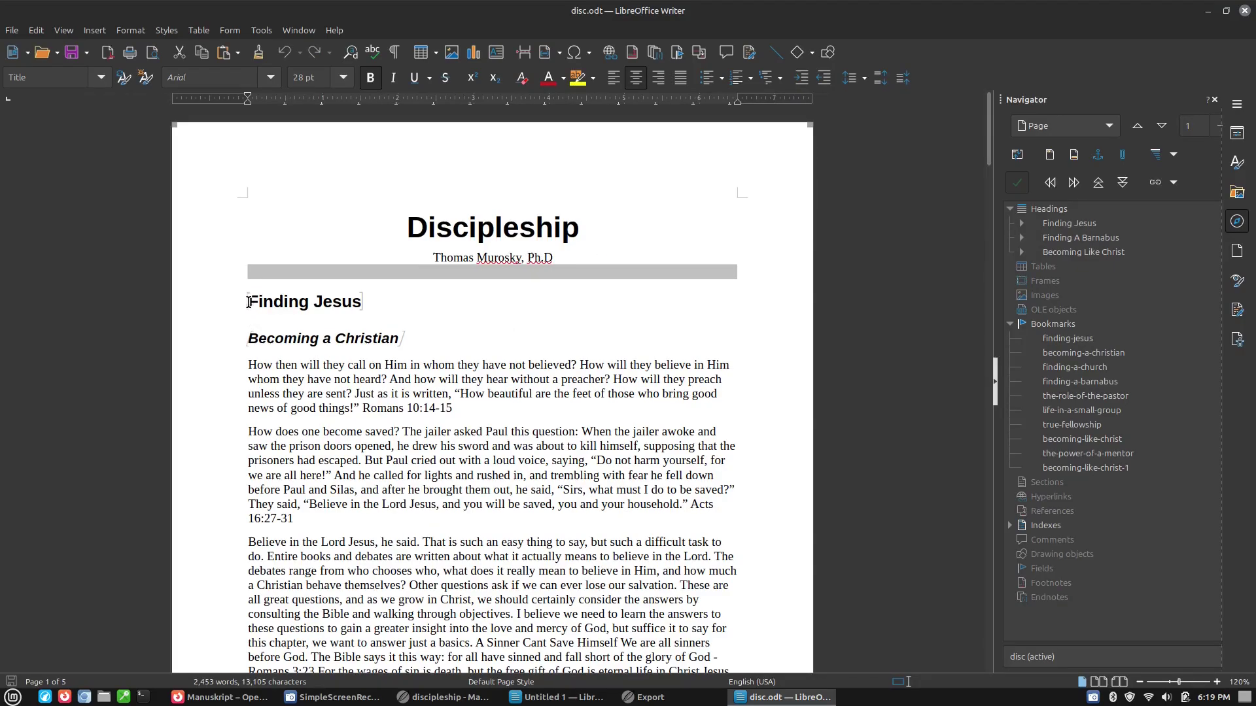
# Step: Check the Finding Jesus and Becoming a Christian heading styles, scroll disc.odt, and select the Matthew 28:19-20 quote
pyautogui.keyDown('shift'); pyautogui.click(352, 302); pyautogui.keyUp('shift')
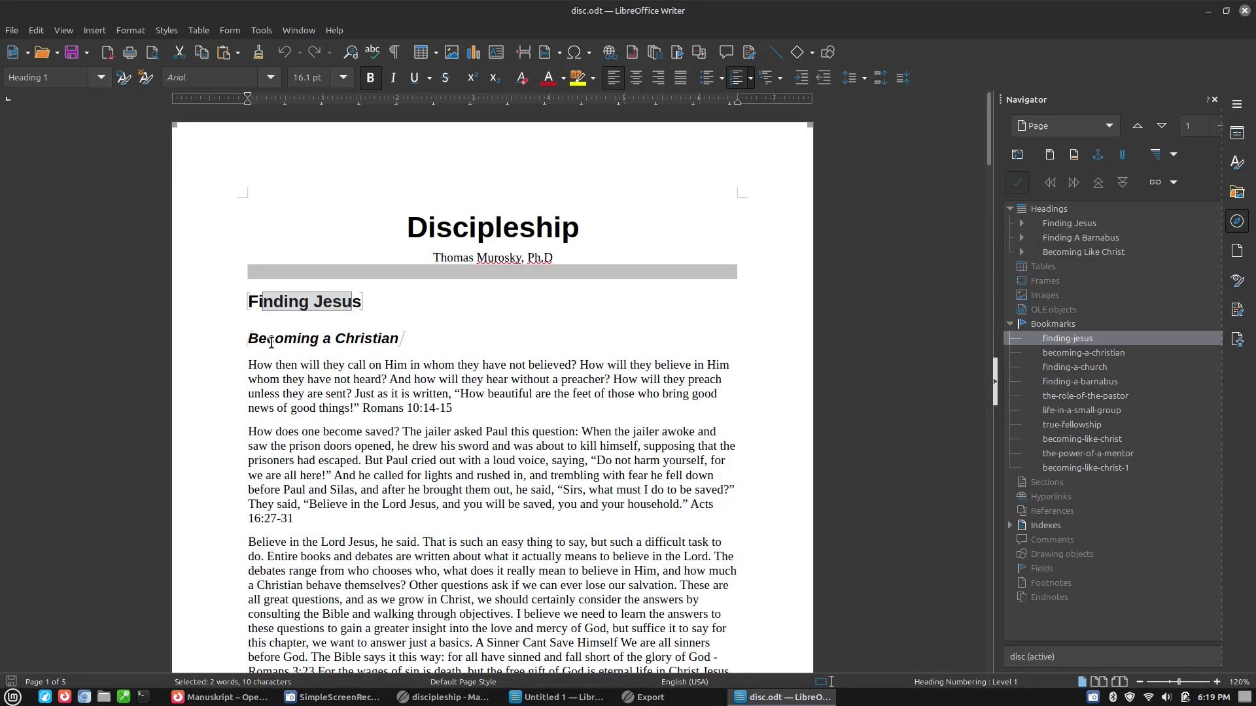
pyautogui.click(297, 339)
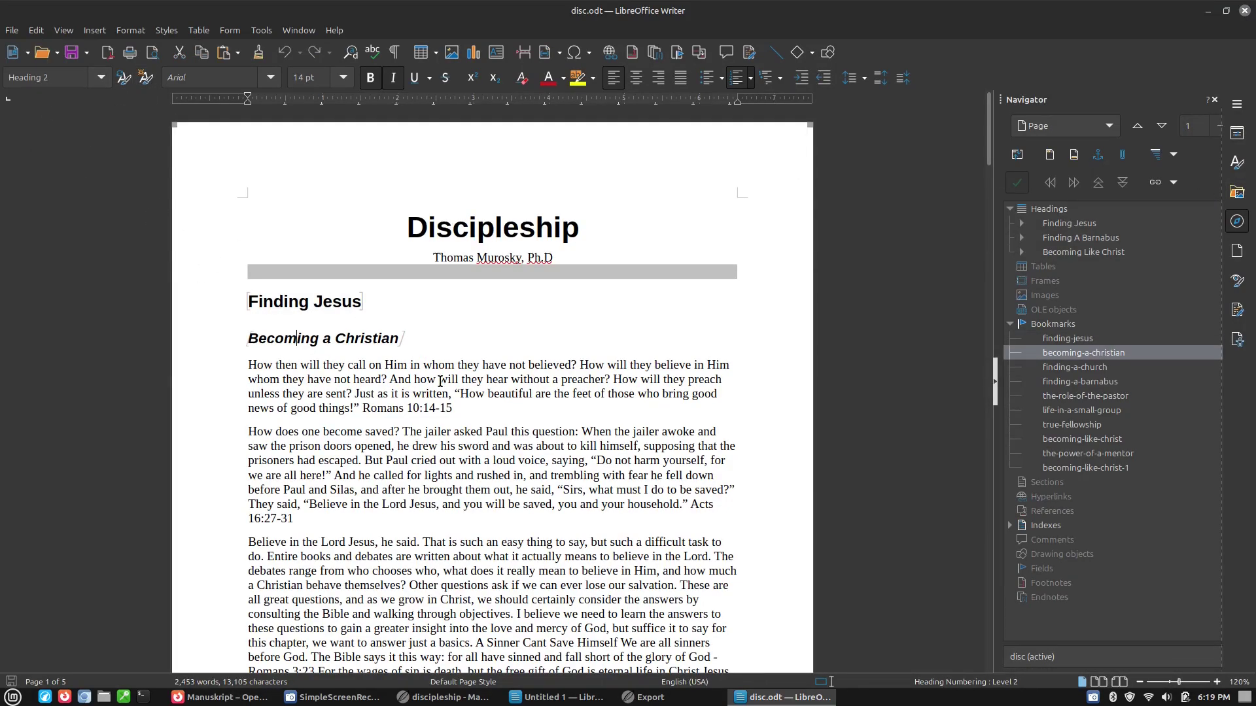
pyautogui.scroll(-15, 440, 381)
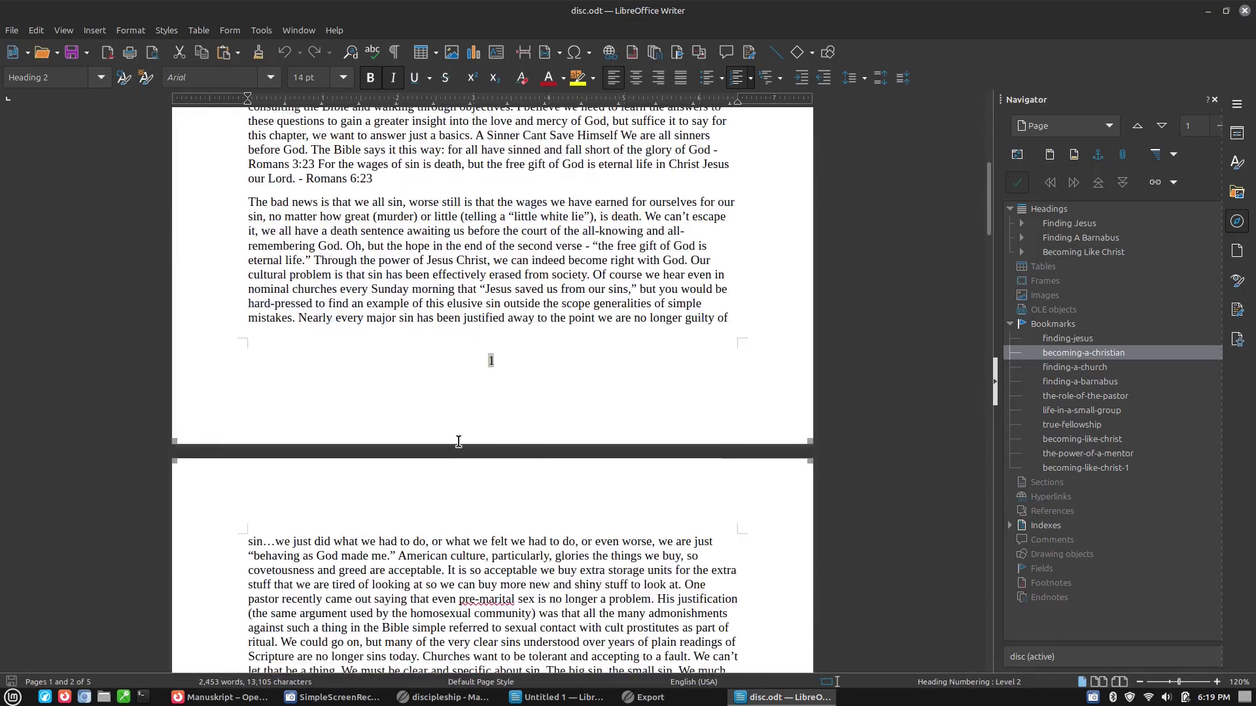
pyautogui.scroll(-20, 458, 441)
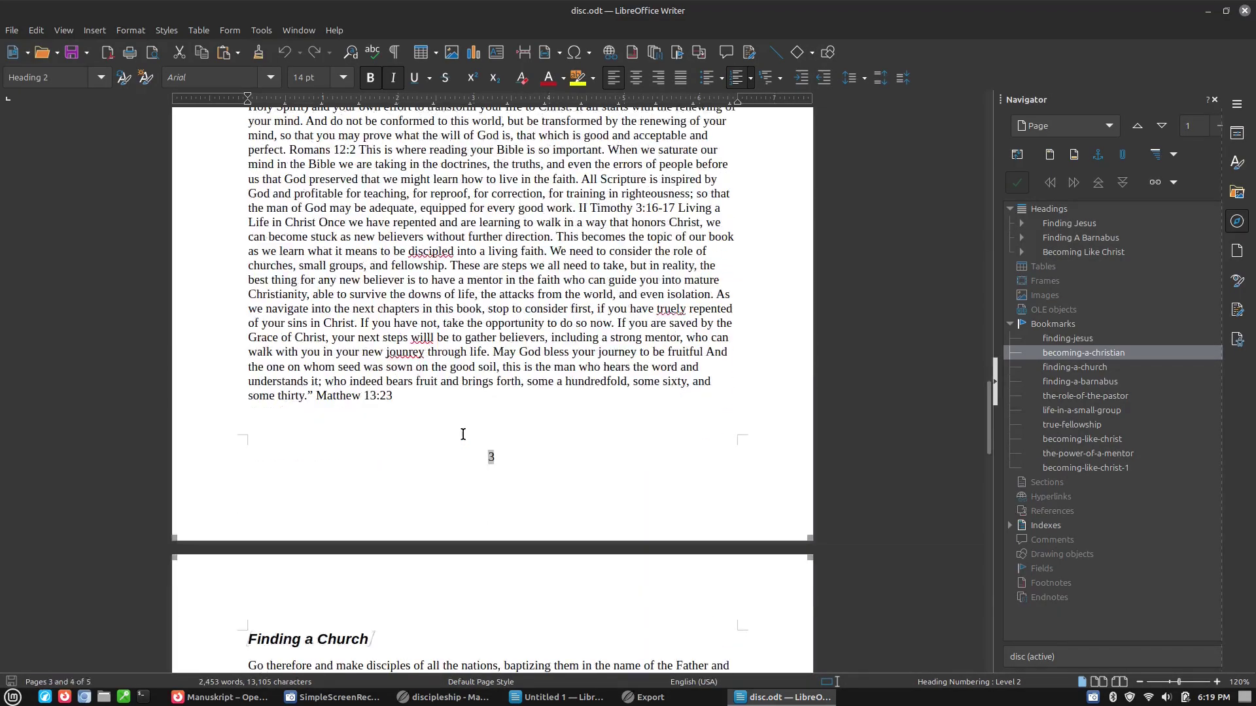
pyautogui.scroll(20, 463, 434)
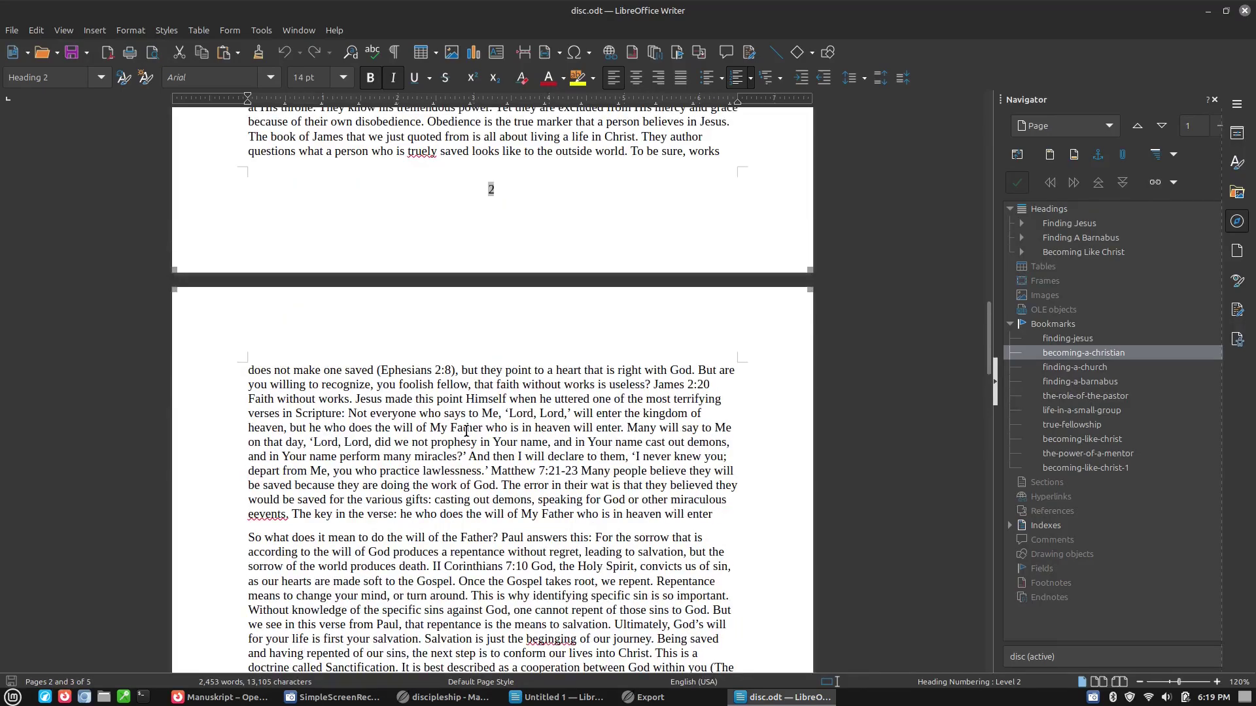
pyautogui.scroll(-20, 466, 431)
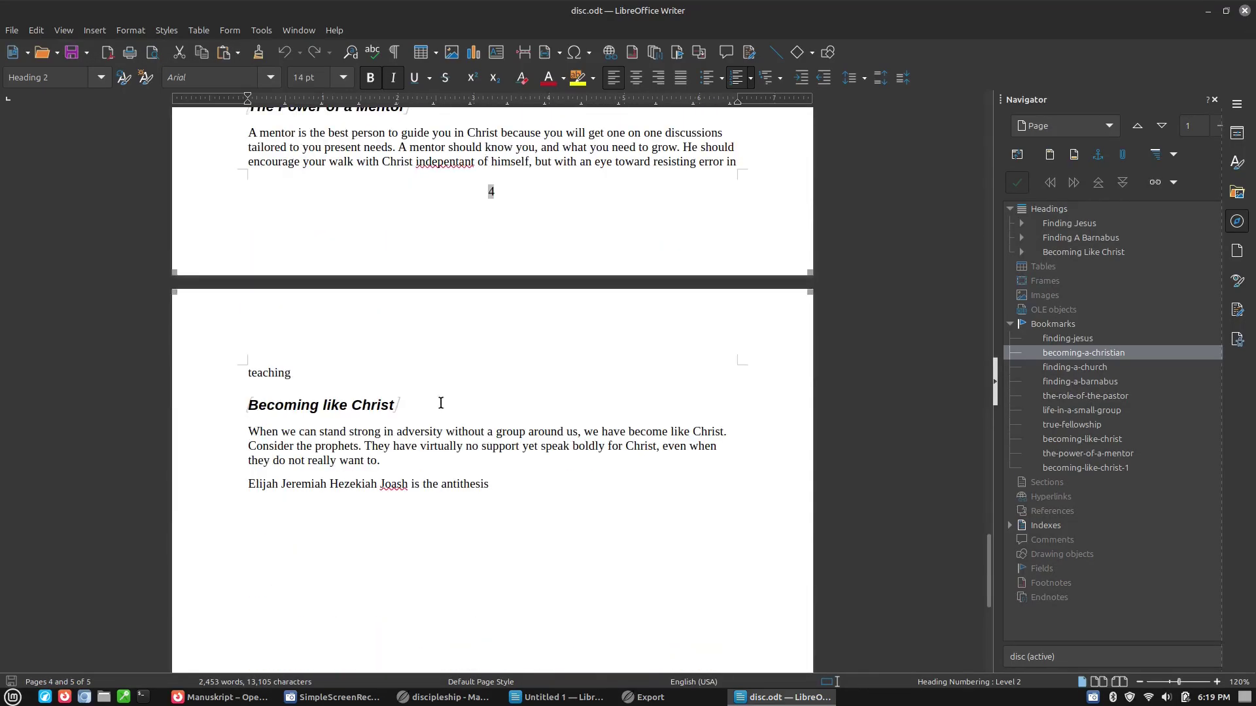
pyautogui.scroll(-20, 468, 395)
pyautogui.scroll(20, 468, 395)
pyautogui.scroll(20, 468, 395)
pyautogui.scroll(-11, 370, 358)
pyautogui.moveTo(247, 354); pyautogui.dragTo(465, 385)
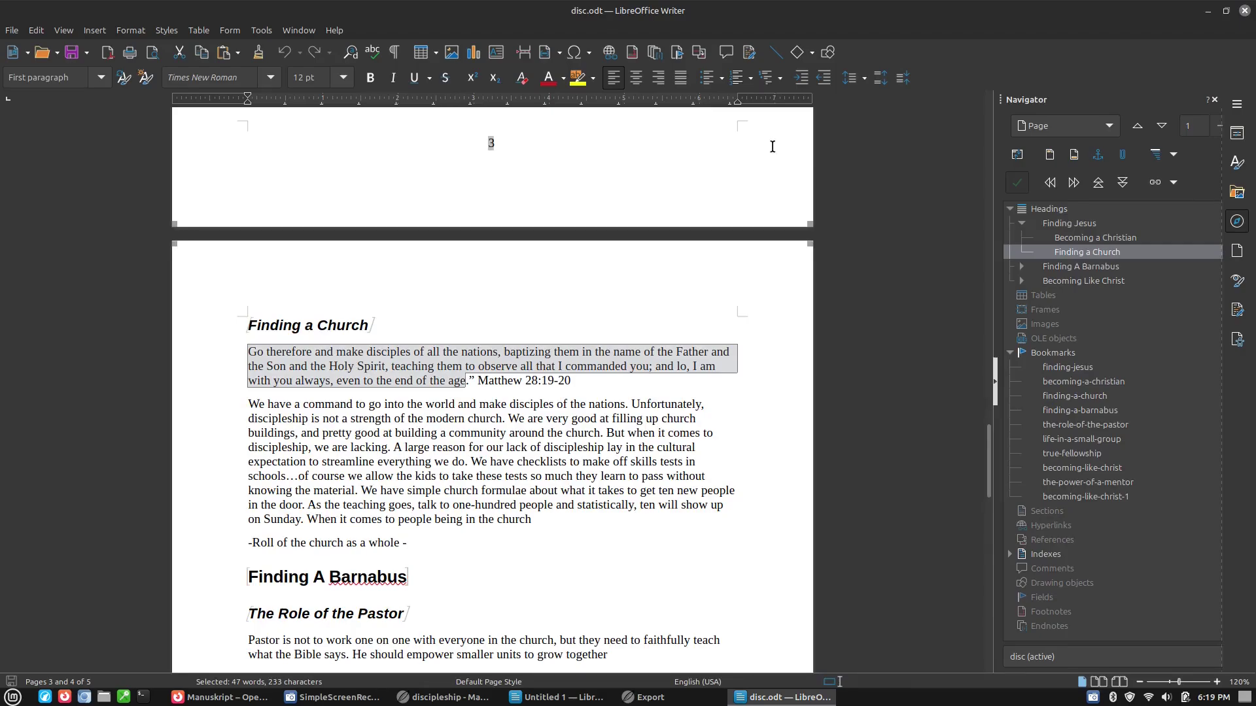
# Step: Make the Matthew 28:19-20 quote a Block Quotation with its reference bold on a separate line
pyautogui.click(1237, 163)
pyautogui.scroll(3, 1102, 237)
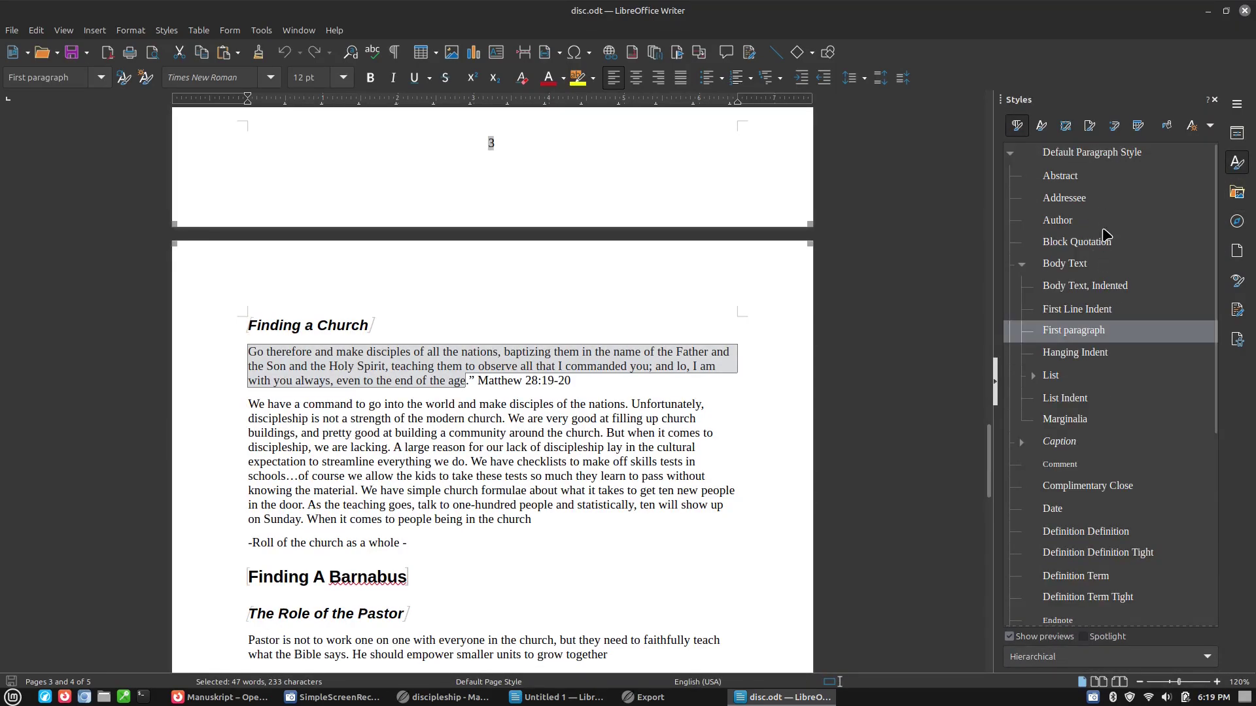
pyautogui.doubleClick(1104, 240)
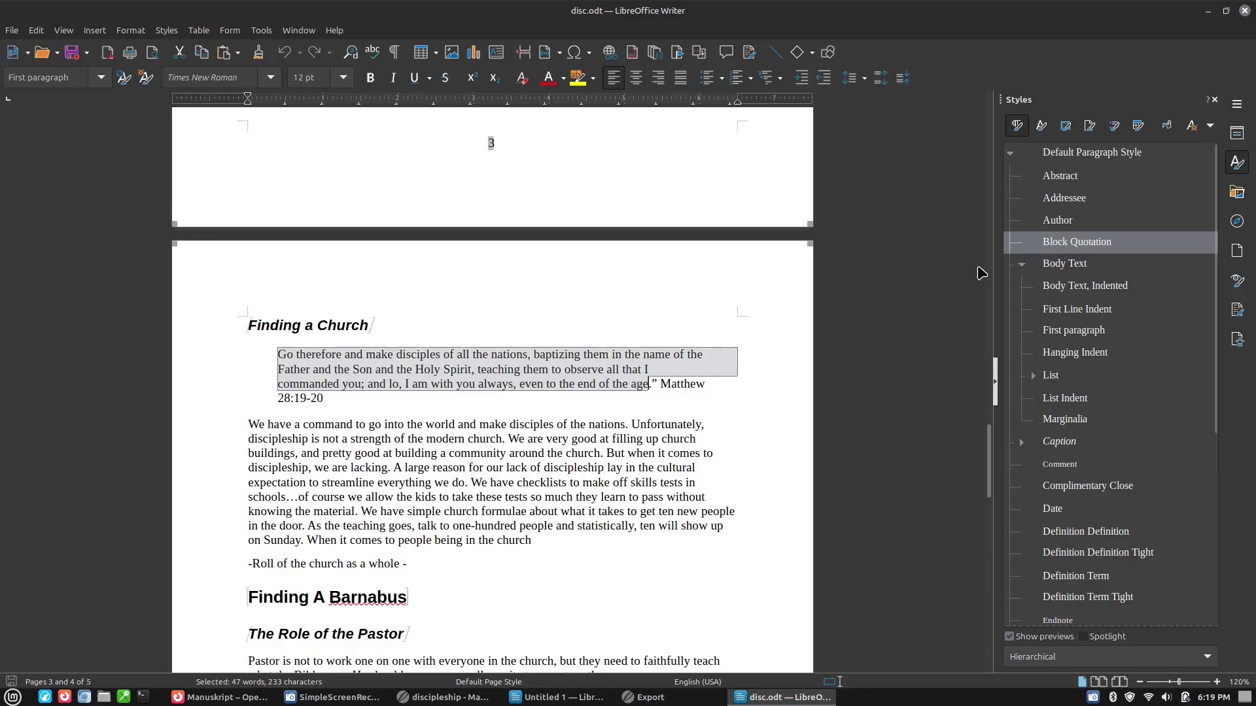
pyautogui.click(662, 385)
pyautogui.hotkey('shift', 'Return')
pyautogui.moveTo(373, 399); pyautogui.dragTo(275, 398)
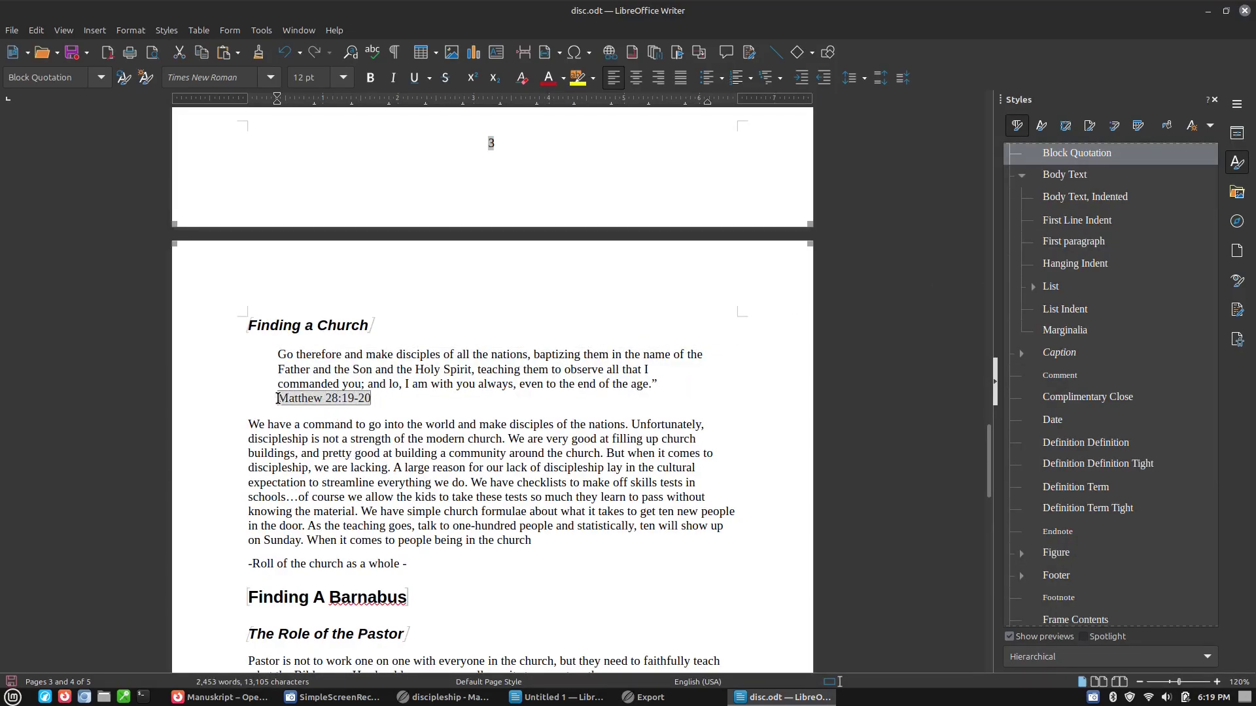
pyautogui.hotkey('ctrl', 'b')
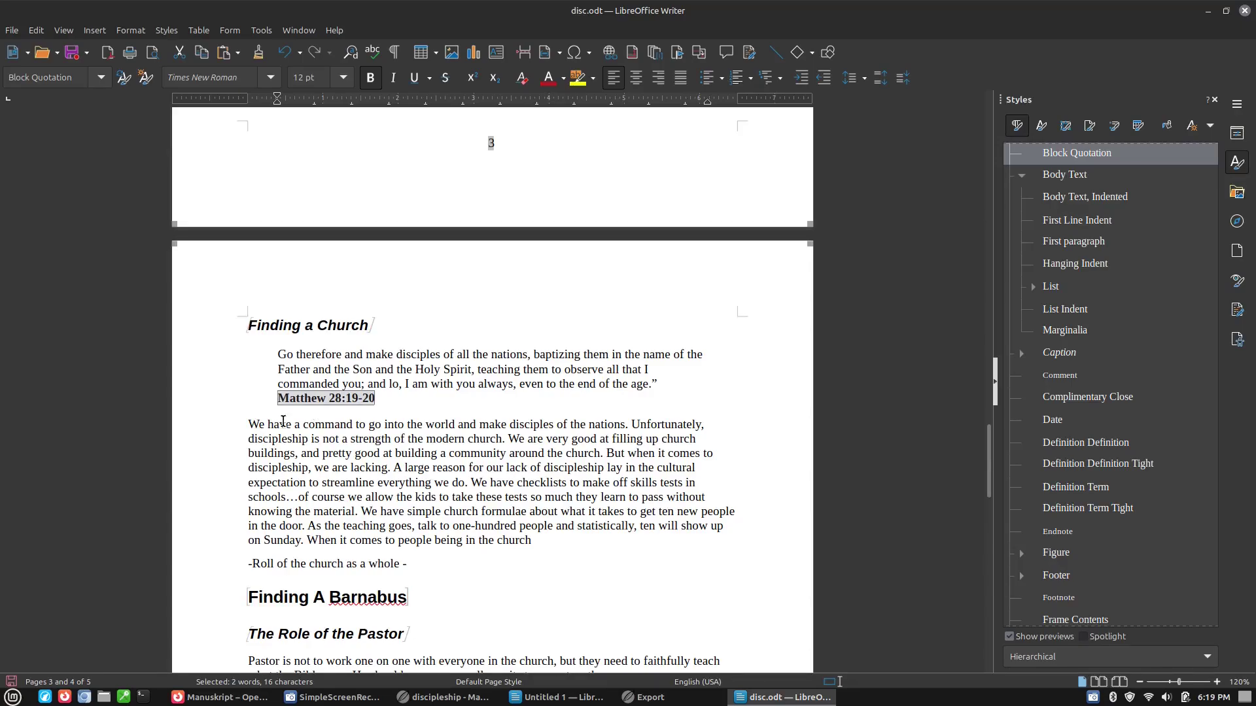
pyautogui.click(445, 698)
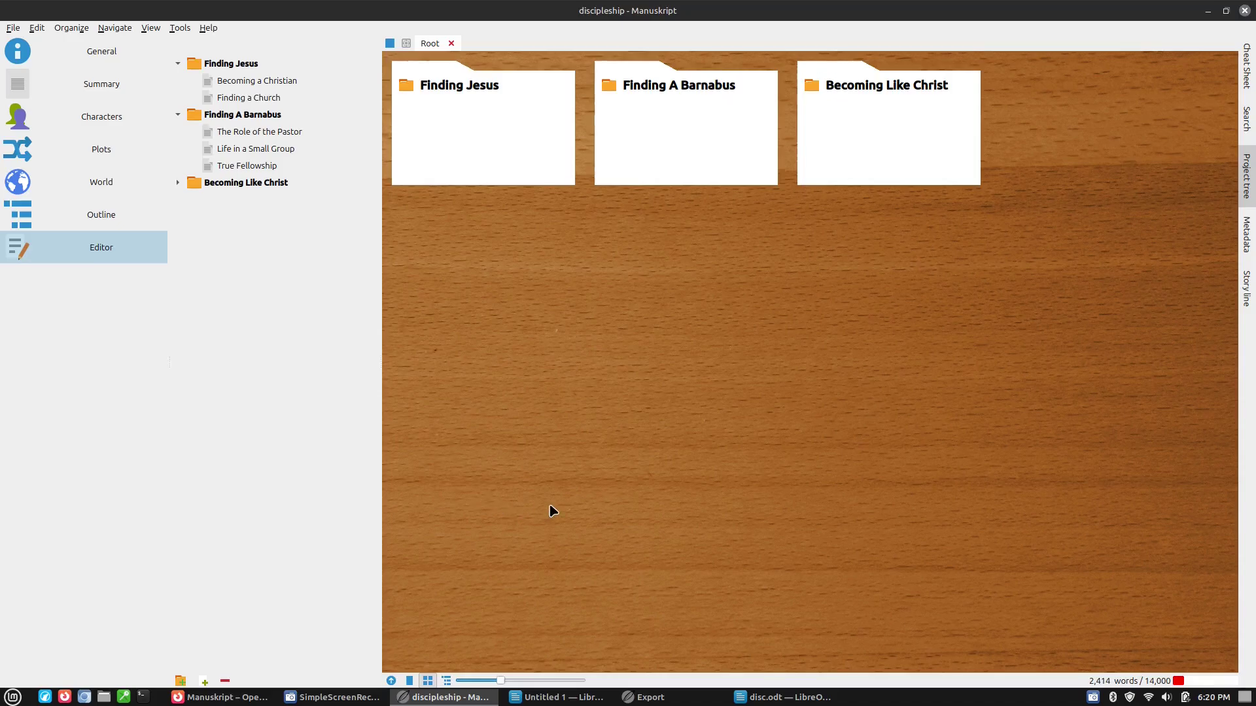
# Step: View the Scrivener product page in Firefox, then go back to the top of the Manuskript homepage
pyautogui.click(219, 697)
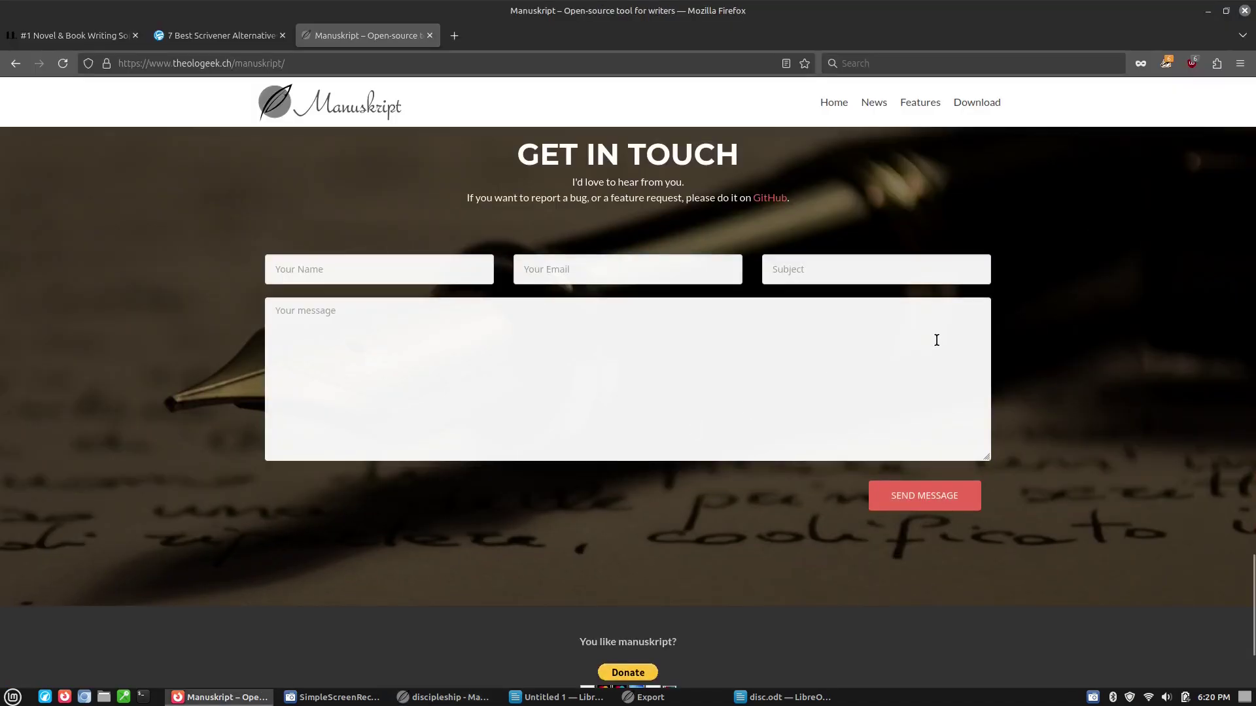
pyautogui.click(43, 36)
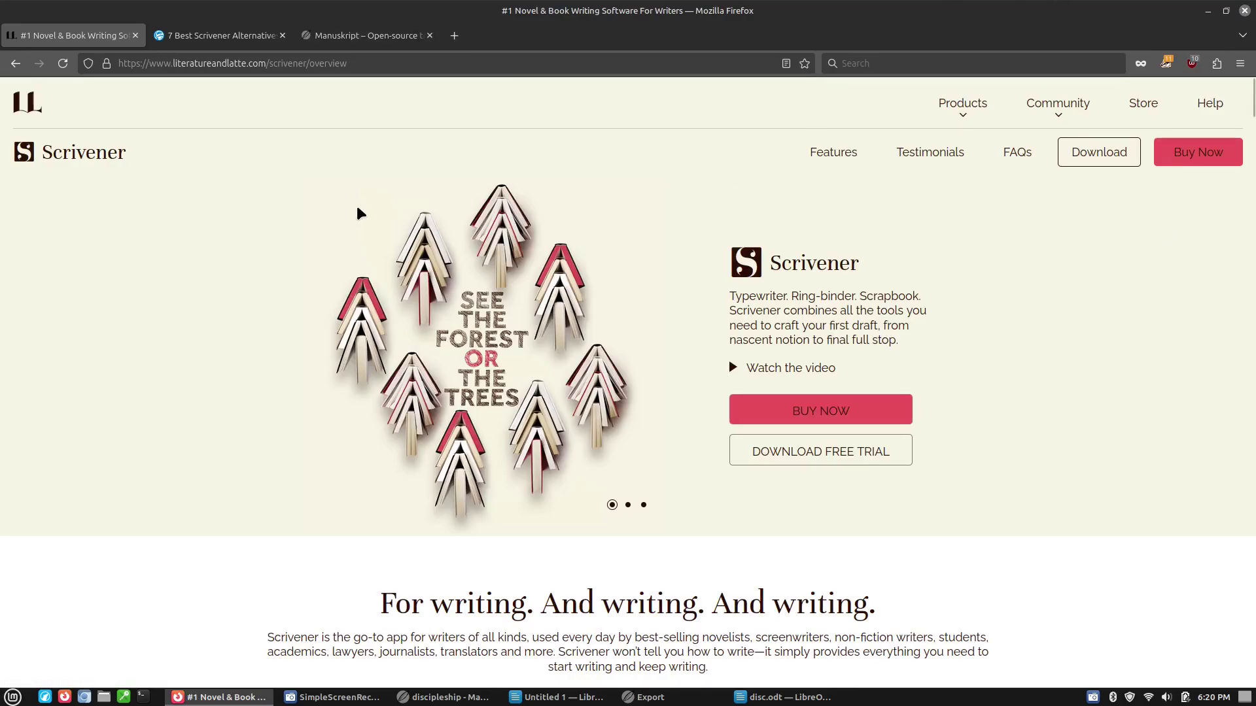
pyautogui.click(391, 50)
pyautogui.scroll(-3, 1172, 311)
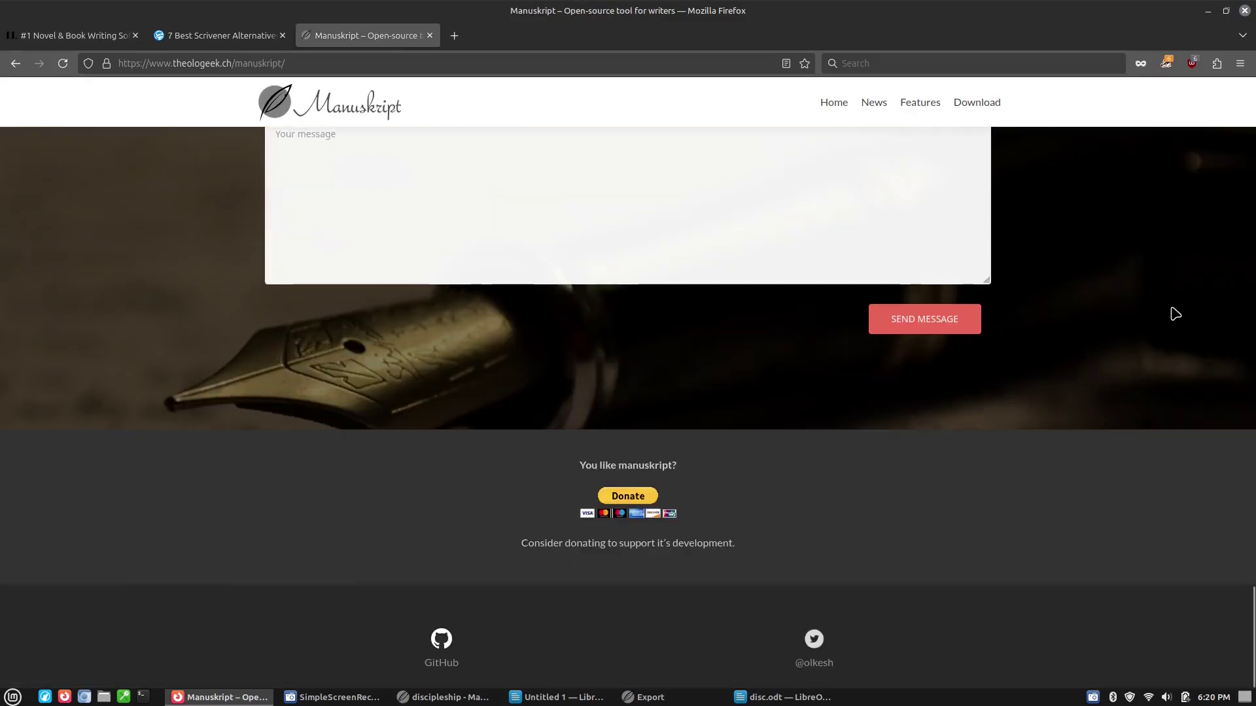
pyautogui.scroll(10, 1135, 327)
pyautogui.scroll(10, 1135, 327)
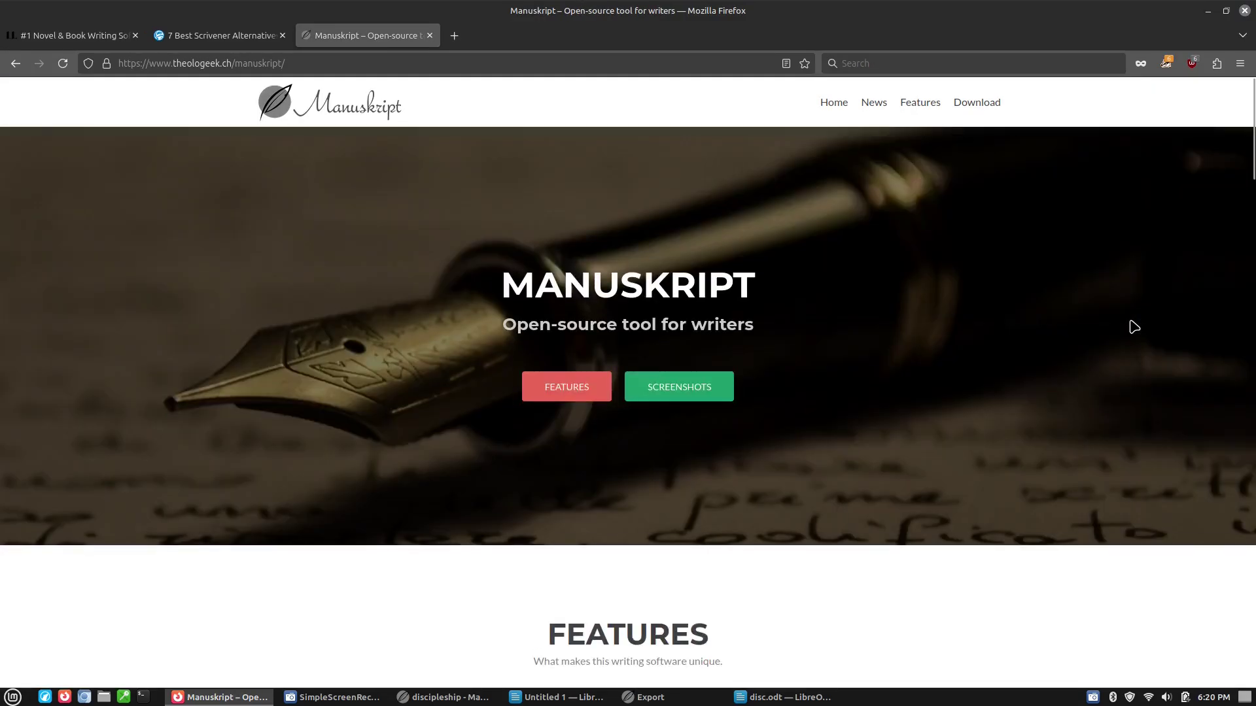
# Step: Close the Export settings window to get back to the Discipleship project's three parts in Manuskript
pyautogui.click(445, 697)
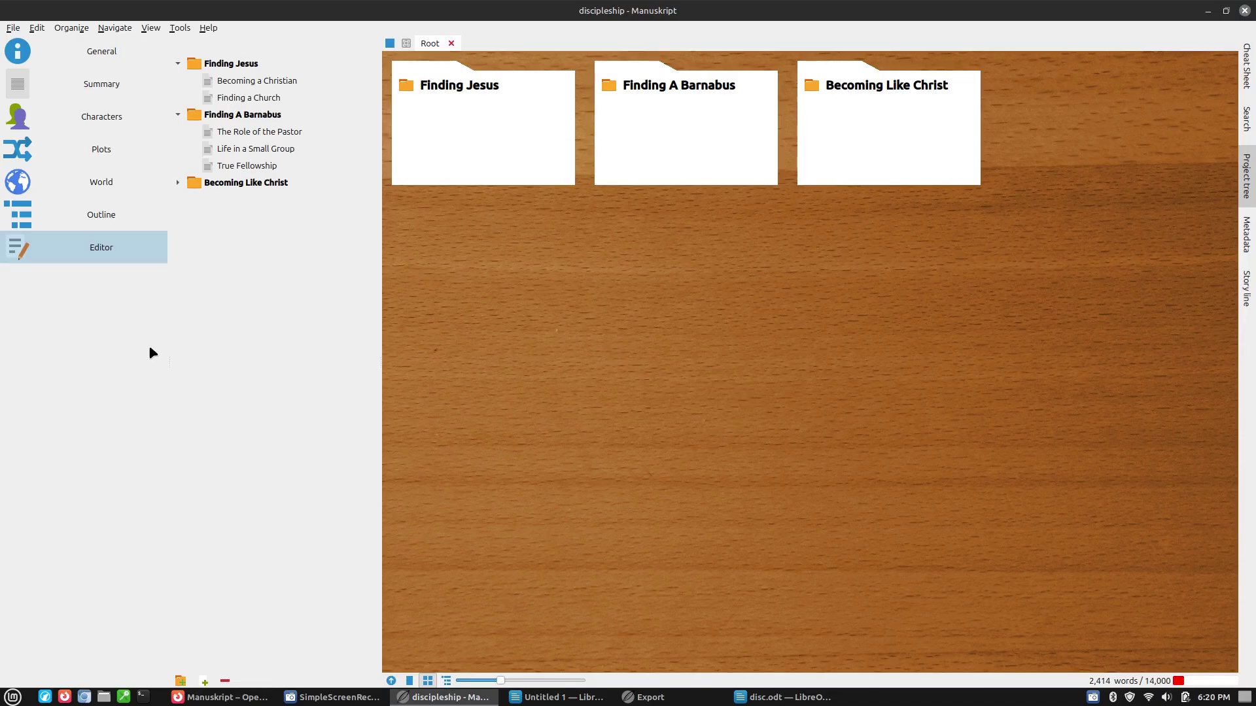
pyautogui.click(648, 697)
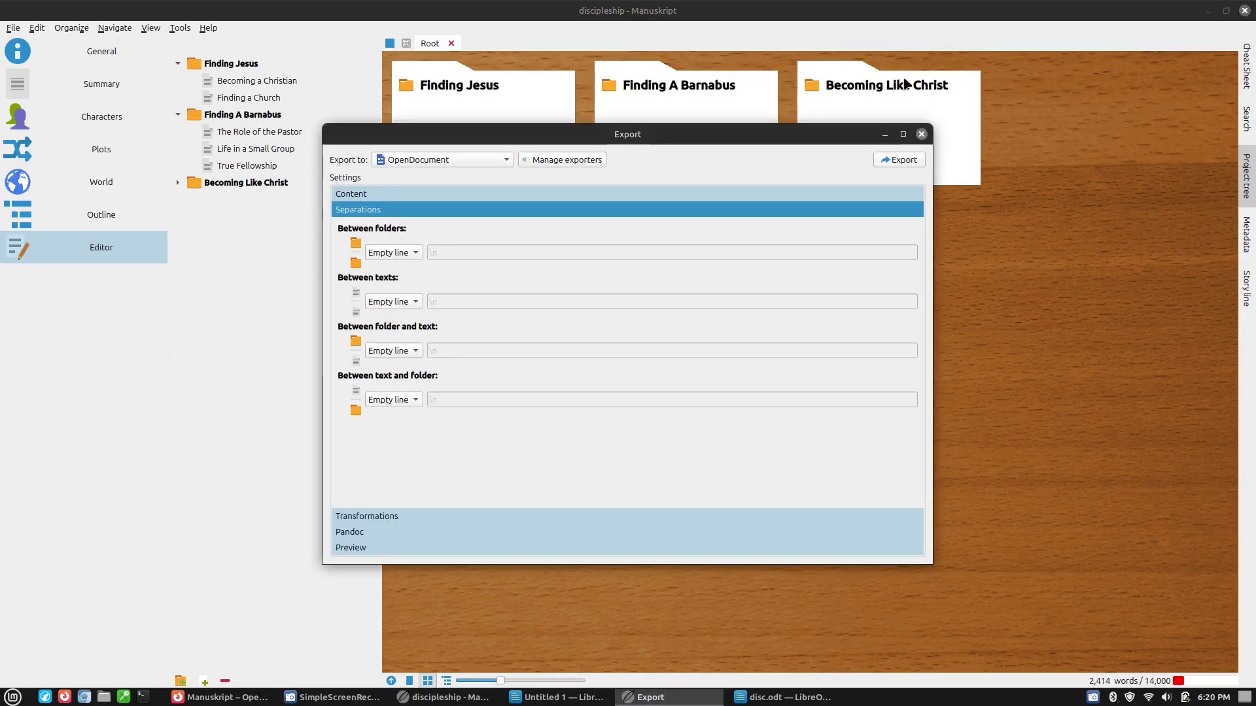
pyautogui.click(921, 134)
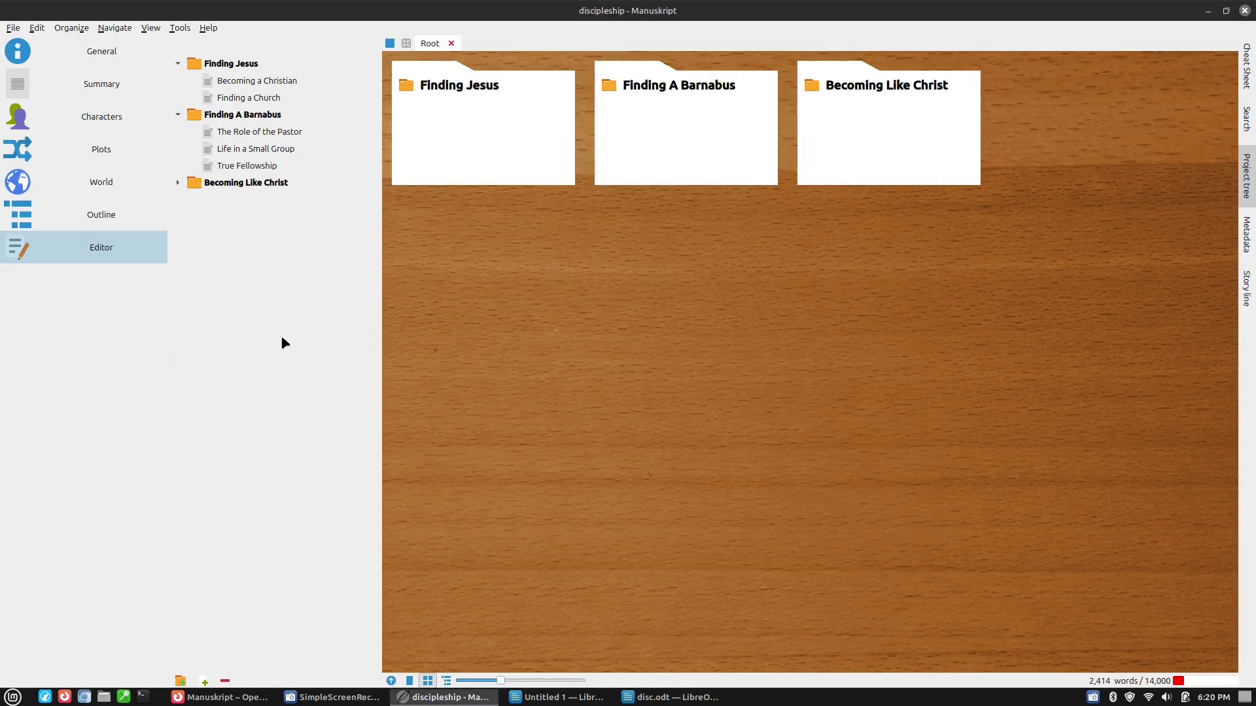